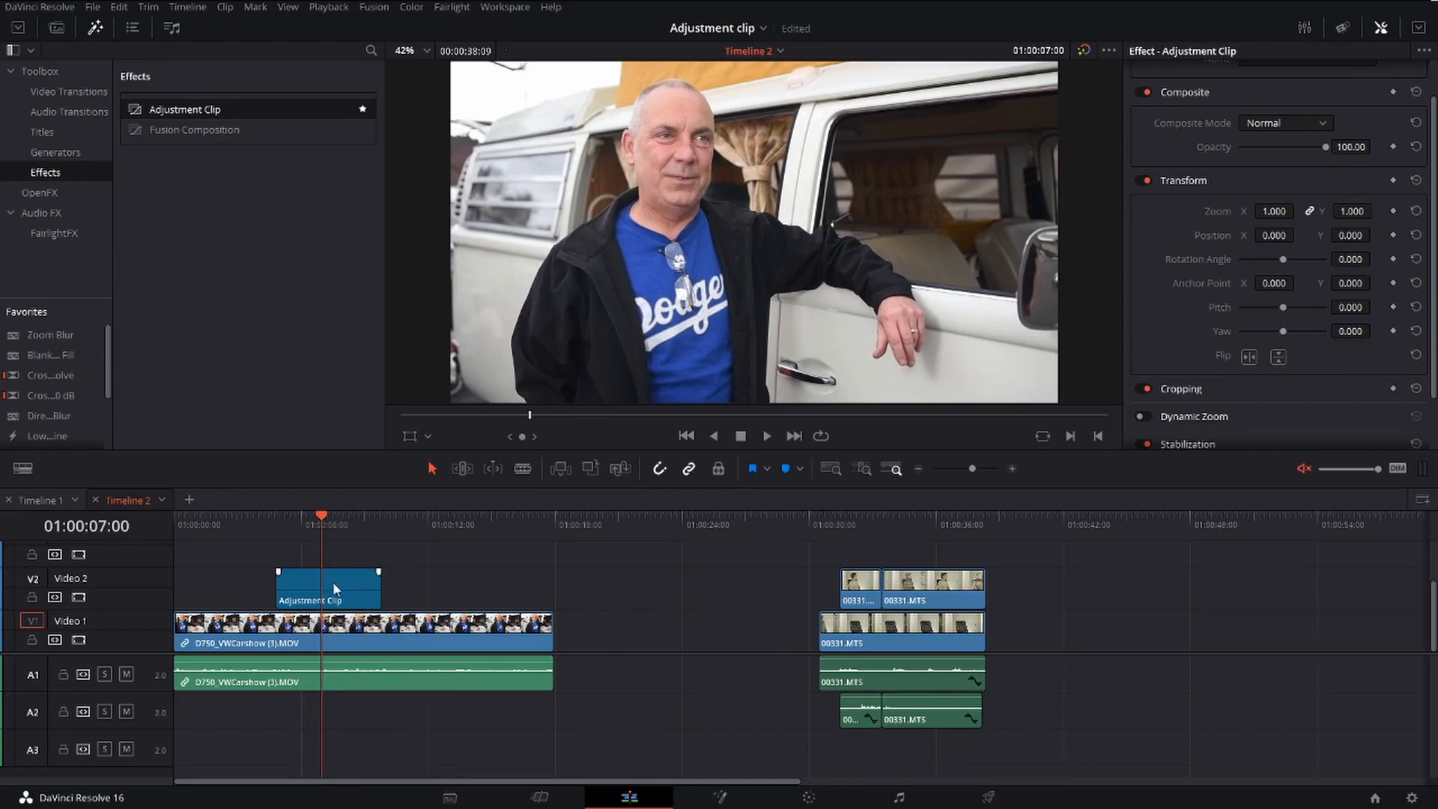
- Set the Video 2 adjustment clip's zoom to 1.300 and position to X 40, Y -106, and play the result
left_click(336, 589)
left_click_drag(1348, 210, 1375, 235)
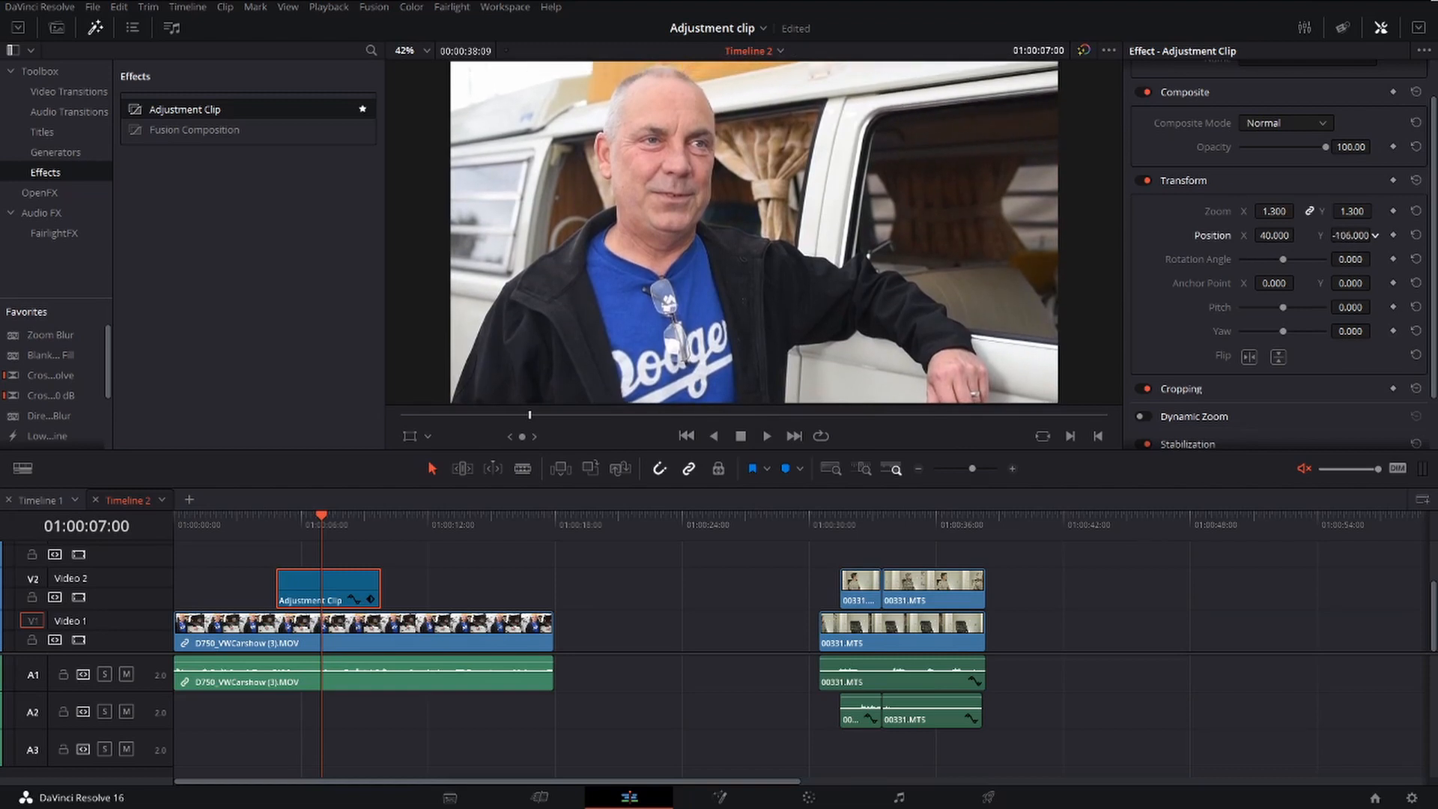
left_click_drag(296, 528, 252, 540)
key("space")
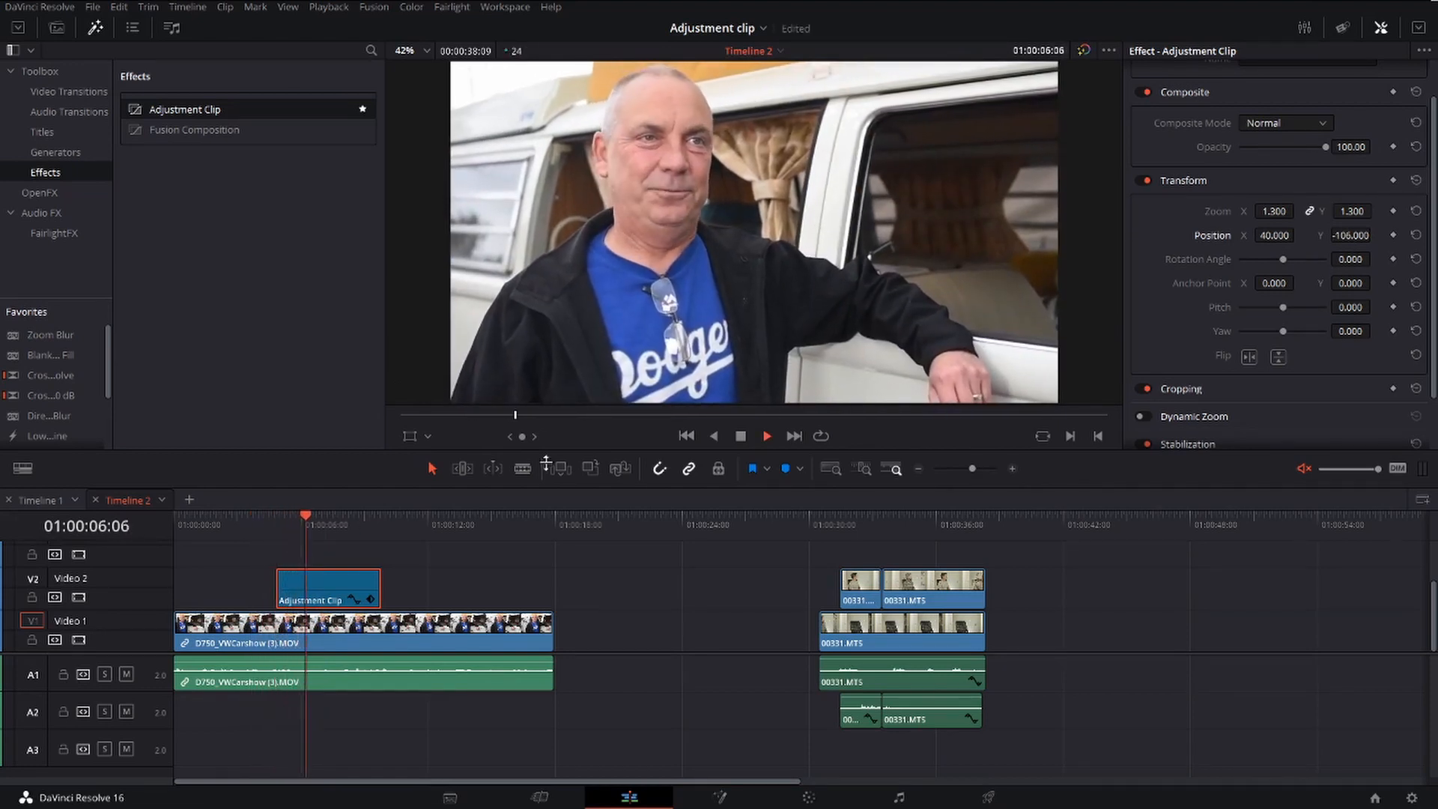
key("space")
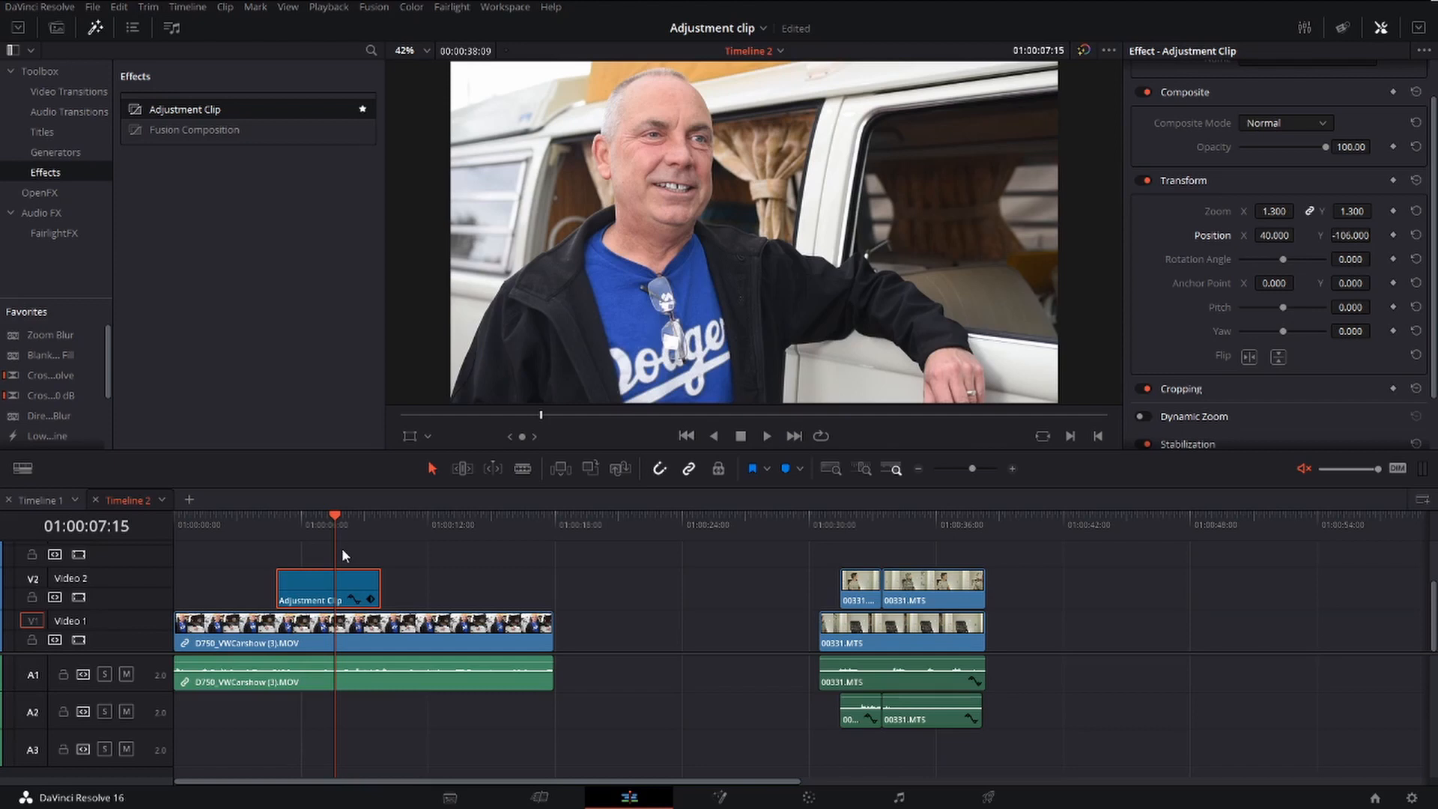
- Trim the adjustment clip to end at 01:00:07:15 and extend the D750_VWCarshow footage to about 27 seconds
left_click_drag(379, 592, 335, 592)
left_click_drag(559, 646, 756, 641)
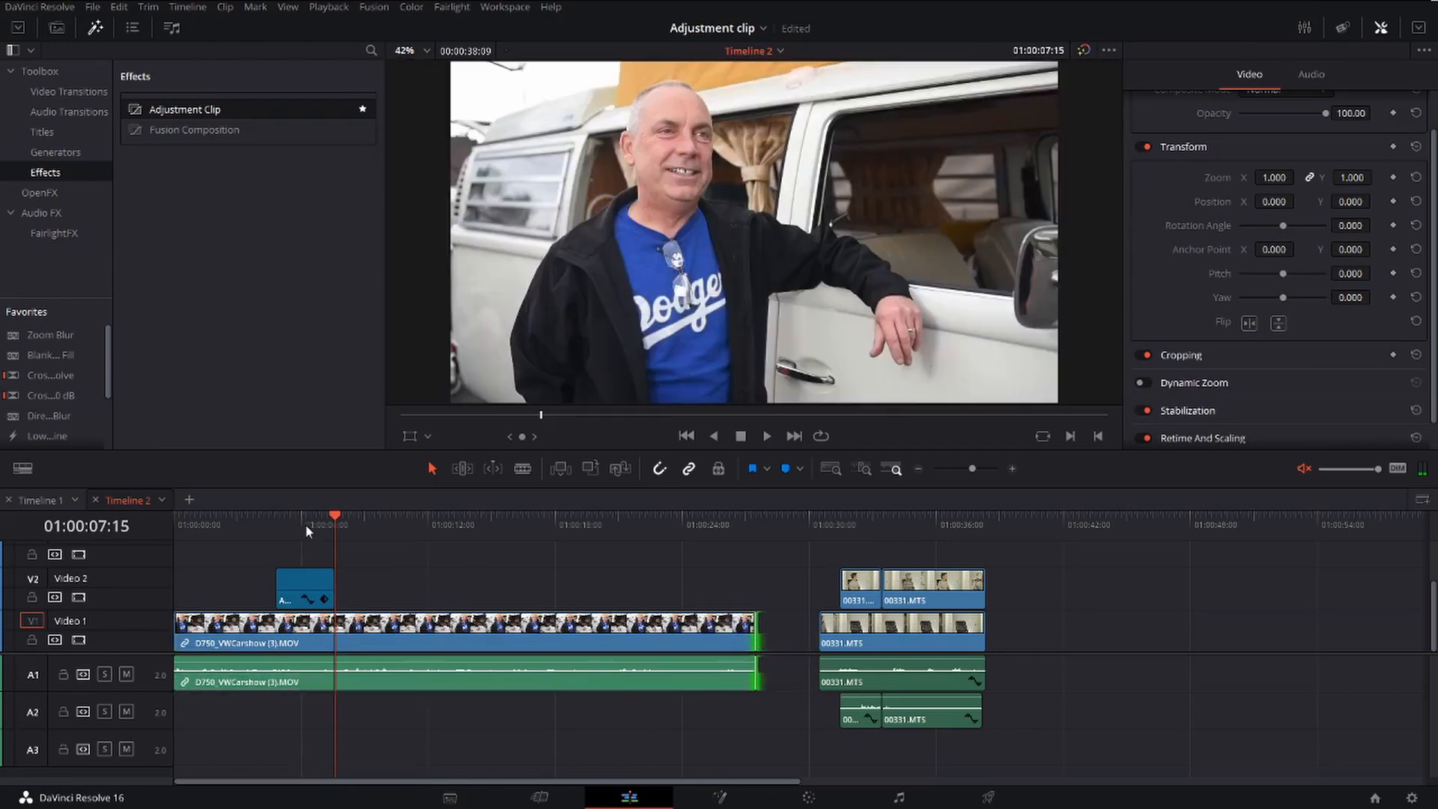
left_click_drag(337, 537, 581, 550)
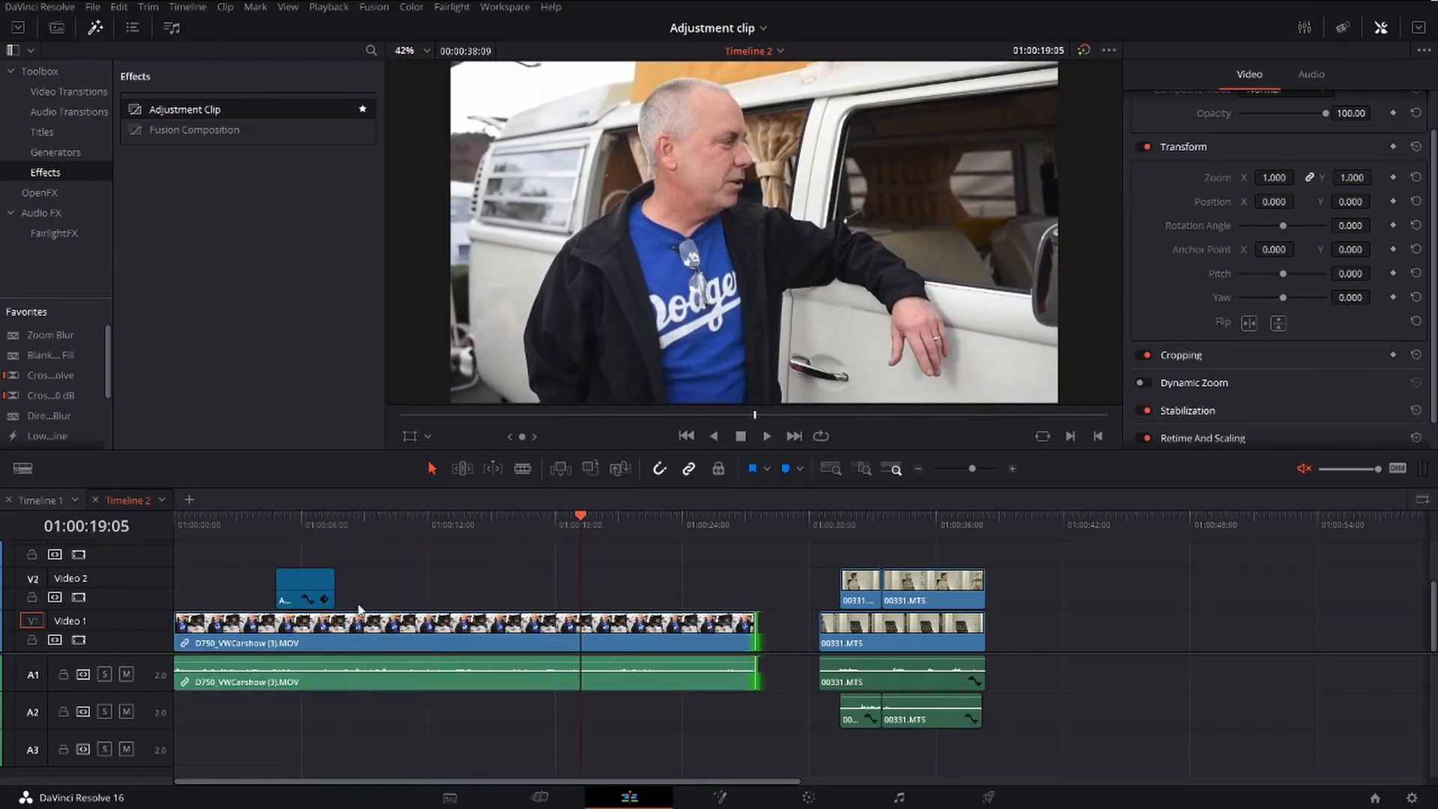
- Duplicate the trimmed adjustment clip on Video 2 to start at 01:00:19:05 and play through the copy
left_click(310, 592)
left_click_drag(305, 585, 633, 604)
left_click(562, 524)
key("space")
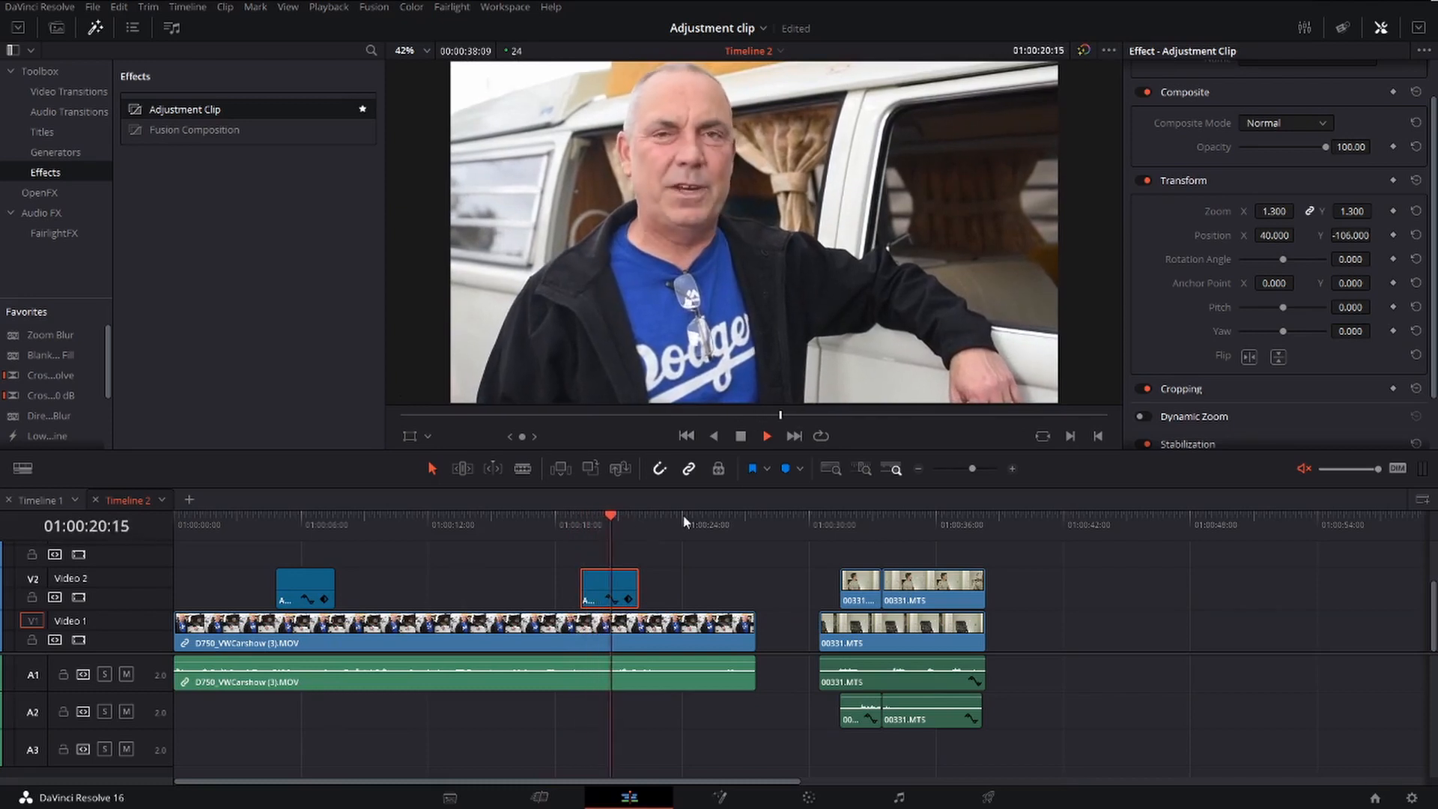
key("space")
- Start the copied adjustment clip slightly before 01:00:19:05 and shorten it to about 2 seconds
left_click_drag(611, 588, 577, 572)
left_click(536, 522)
left_click(546, 518)
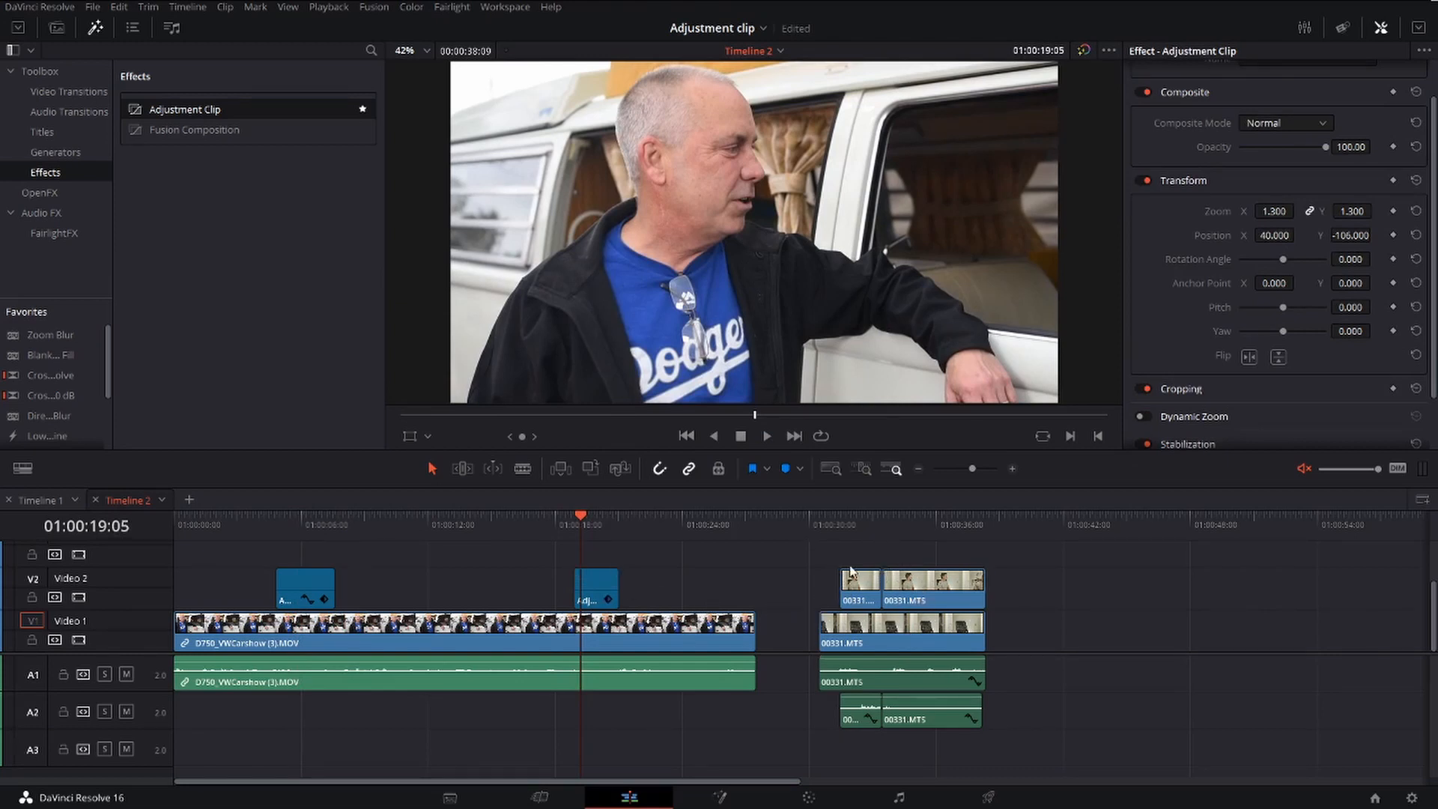
- Combine all the 00331.MTS video and audio clips into a compound clip named clone
left_click_drag(901, 553, 769, 529)
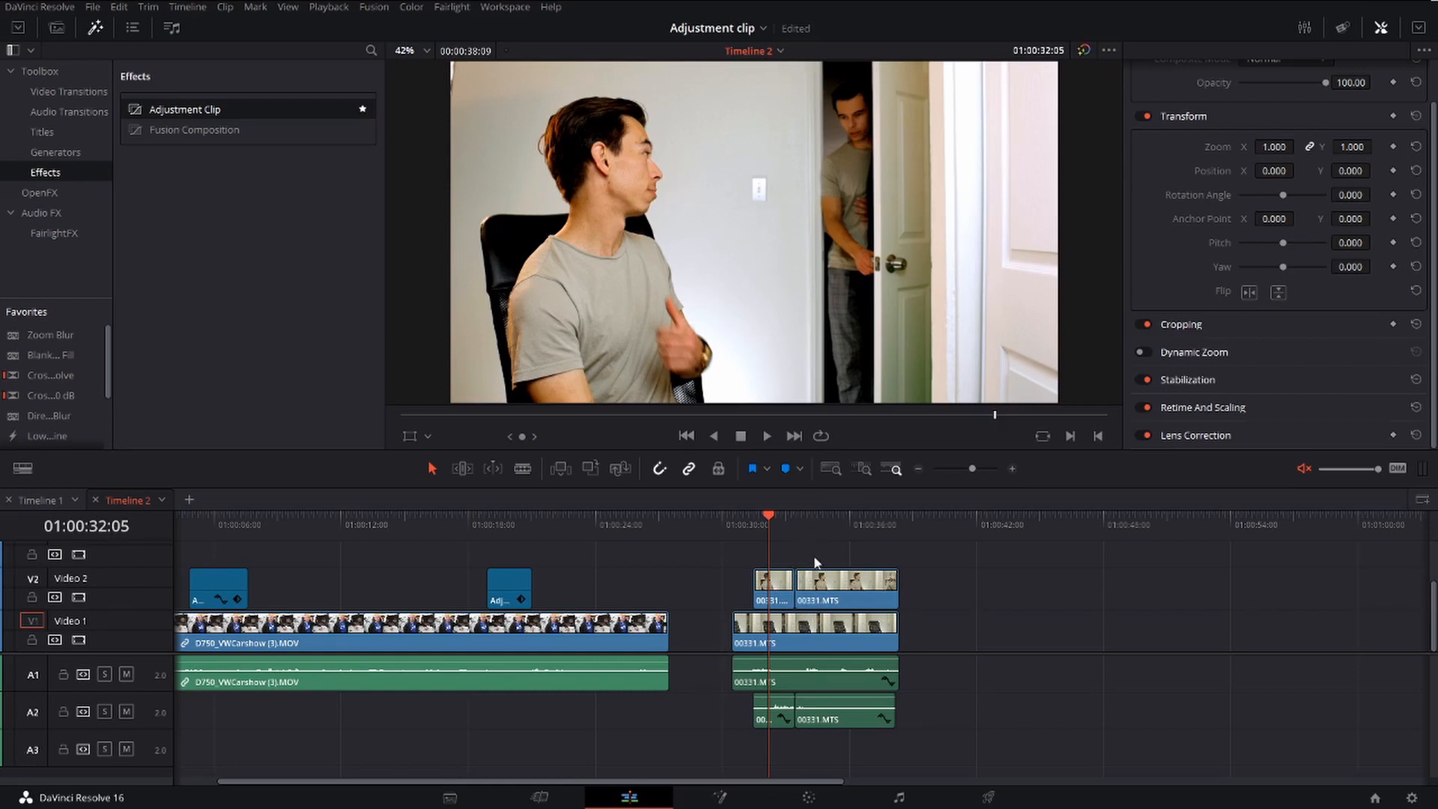
left_click_drag(729, 559, 931, 749)
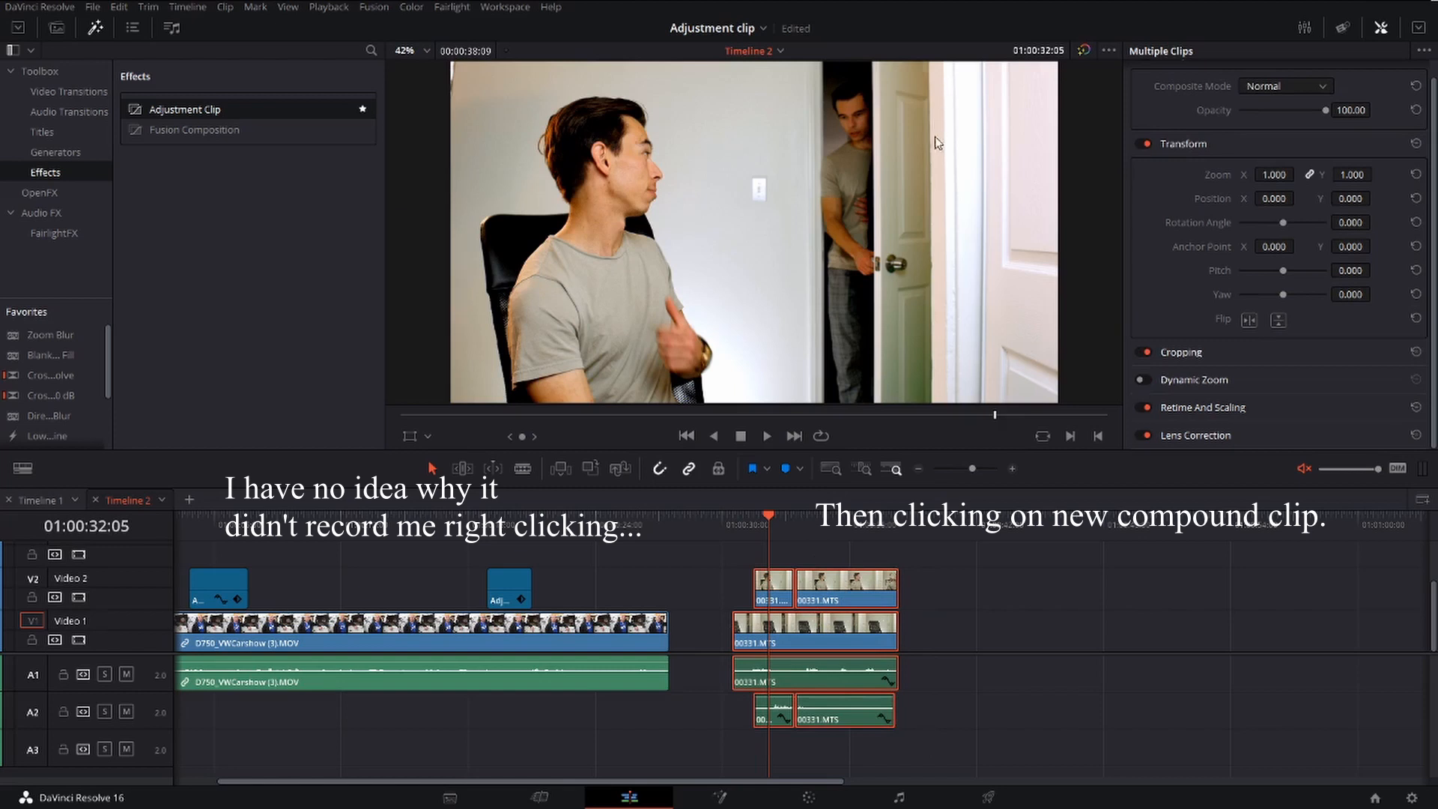
left_click(825, 439)
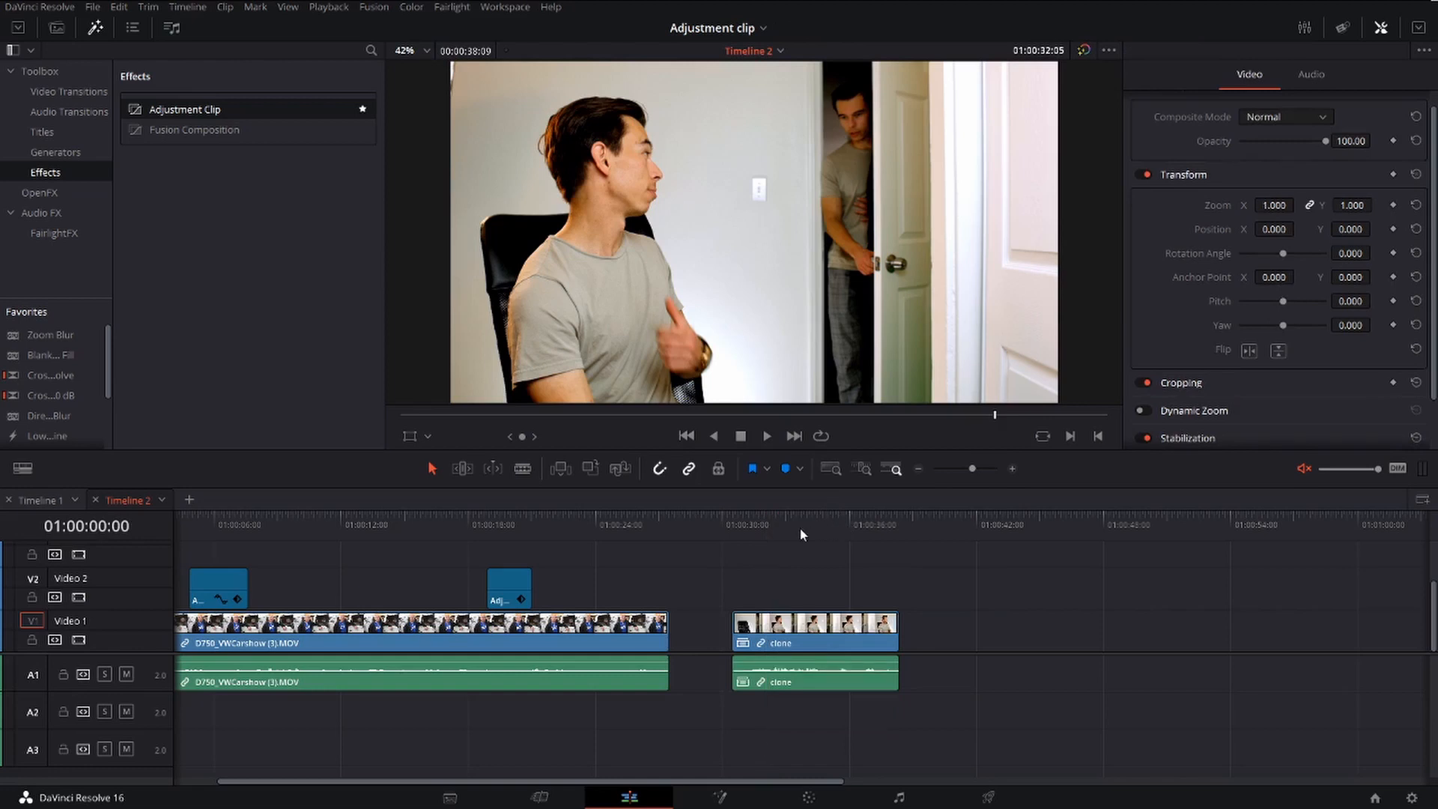
- Set the clone compound clip's zoom to 1.530 and position to X -84, Y -123, and preview the framing
left_click(821, 525)
left_click(835, 626)
left_click_drag(1350, 206, 1375, 229)
left_click_drag(1283, 228, 1299, 229)
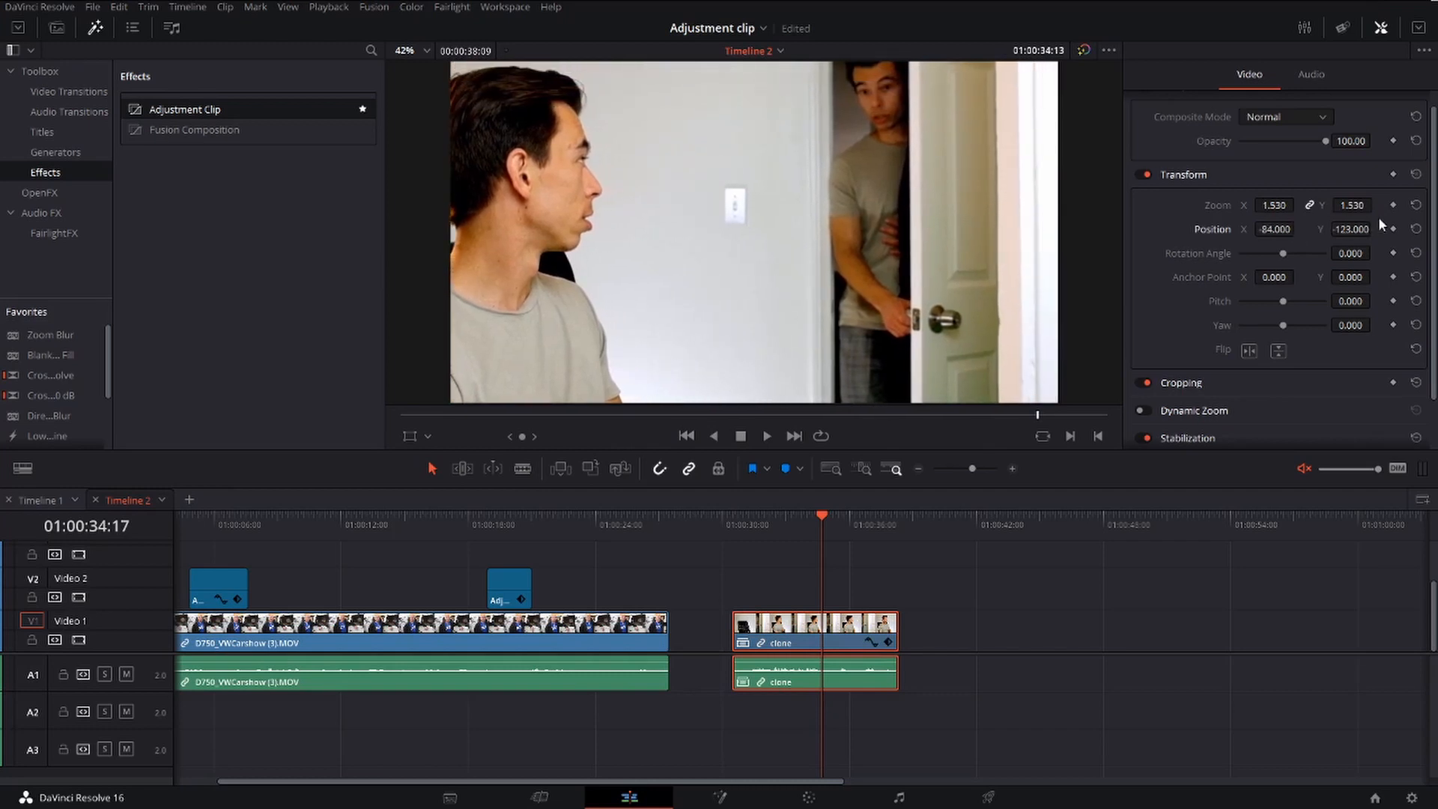
left_click_drag(821, 533, 808, 534)
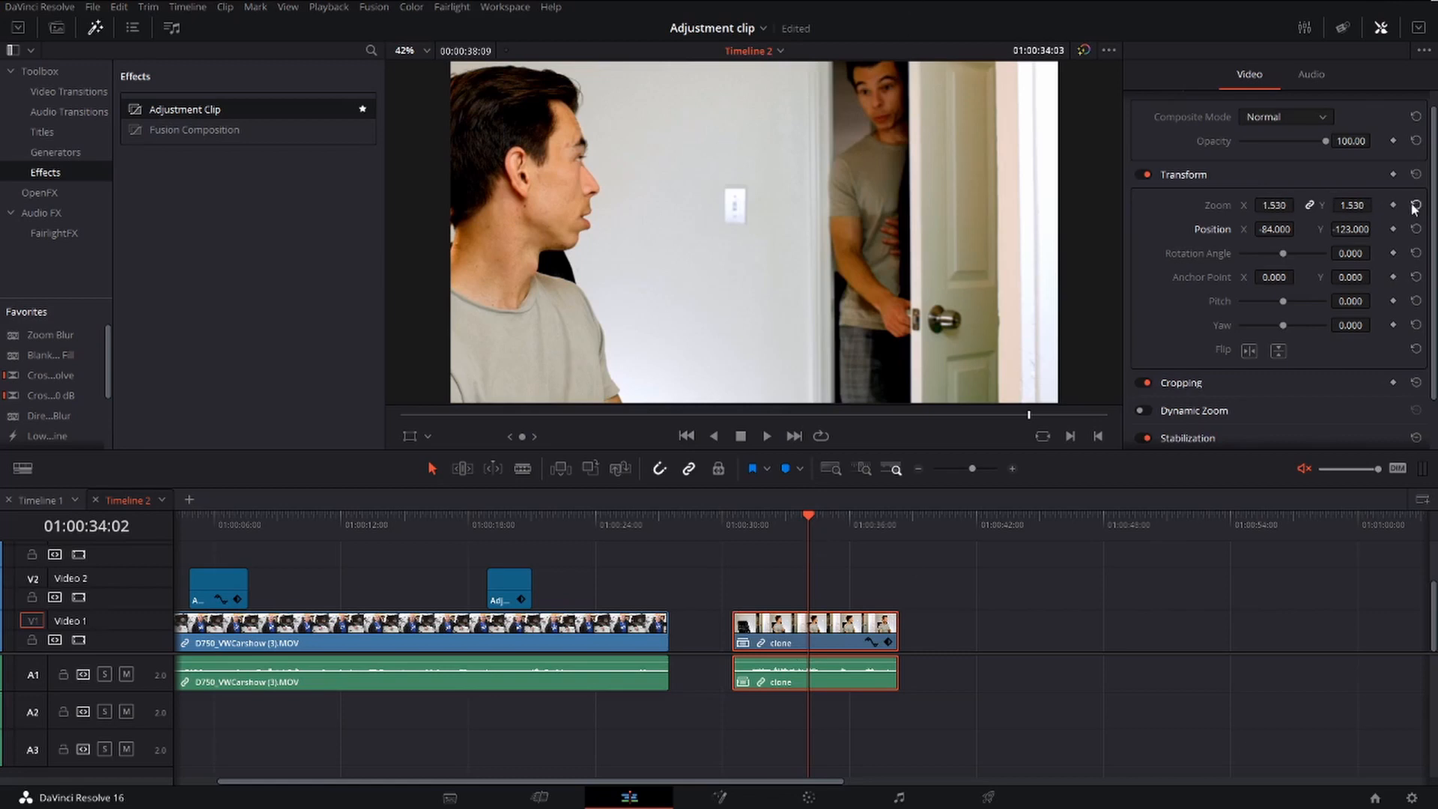
- Undo the zoom and position changes and the compound clip creation
key("ctrl+z")
key("ctrl+z")
key("ctrl+z")
key("ctrl+z")
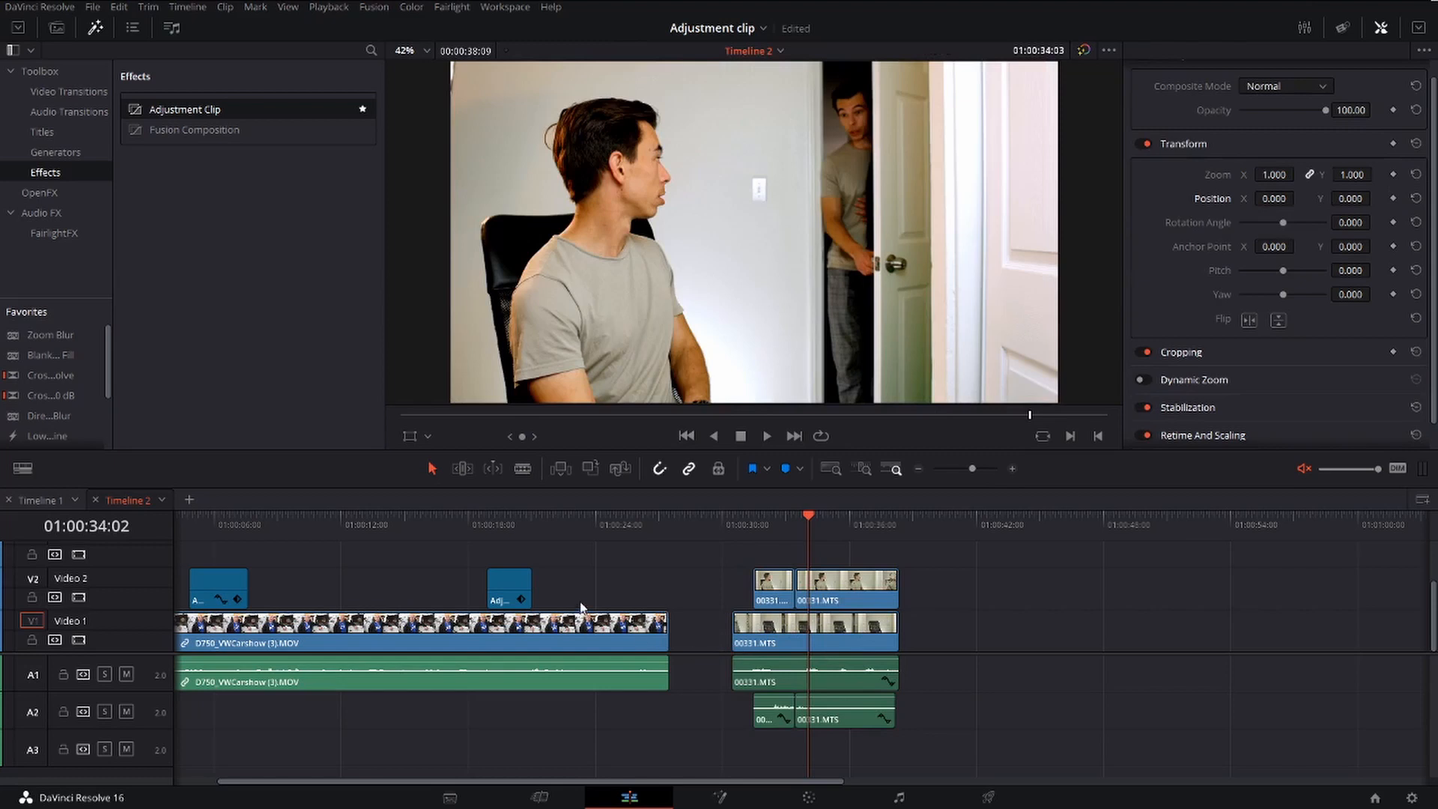
- Add an Adjustment Clip on Video 3 at 01:00:34:02 above the 00331.MTS clips and set its zoom to 1.740
left_click_drag(196, 110, 833, 562)
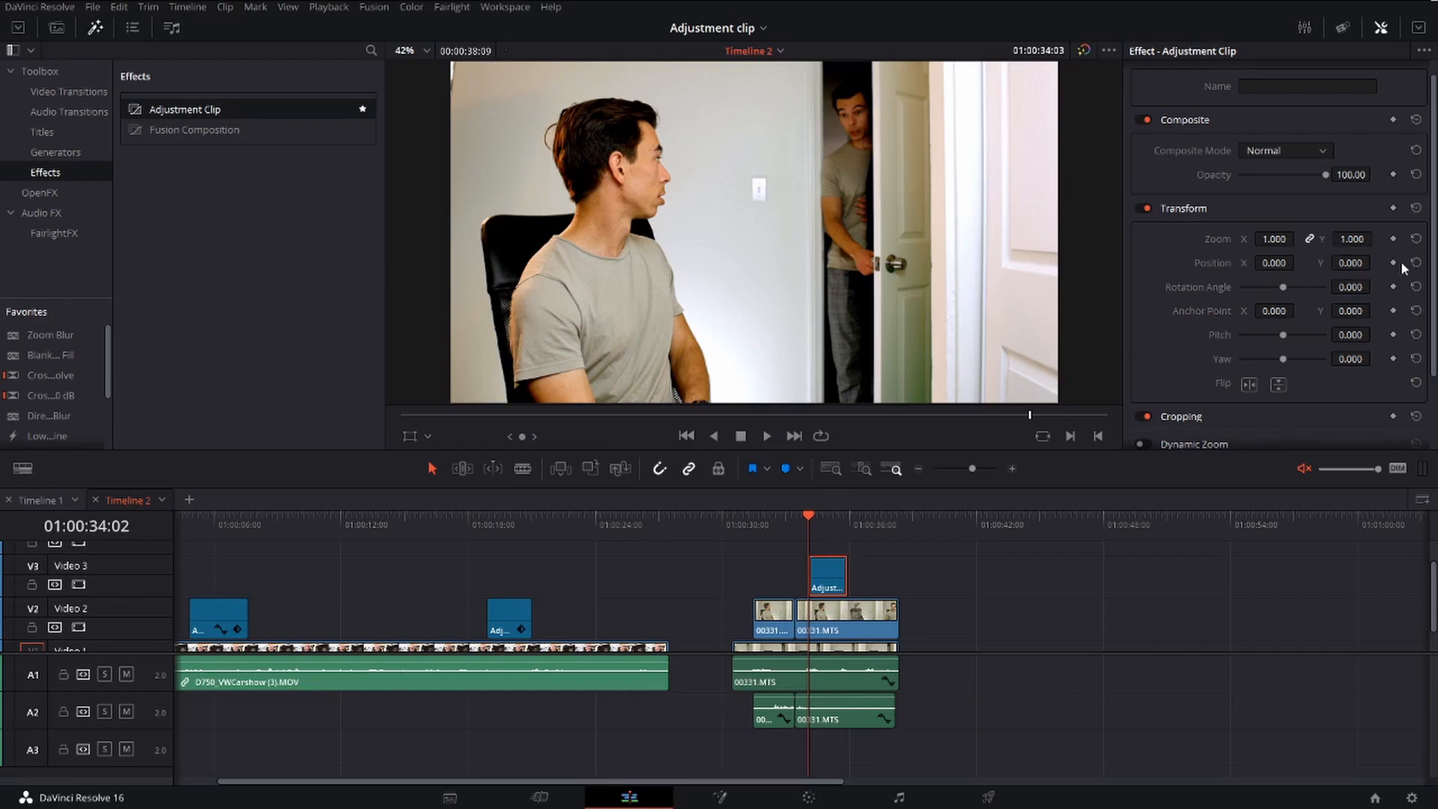
left_click_drag(1352, 238, 1378, 238)
left_click_drag(1279, 262, 1300, 263)
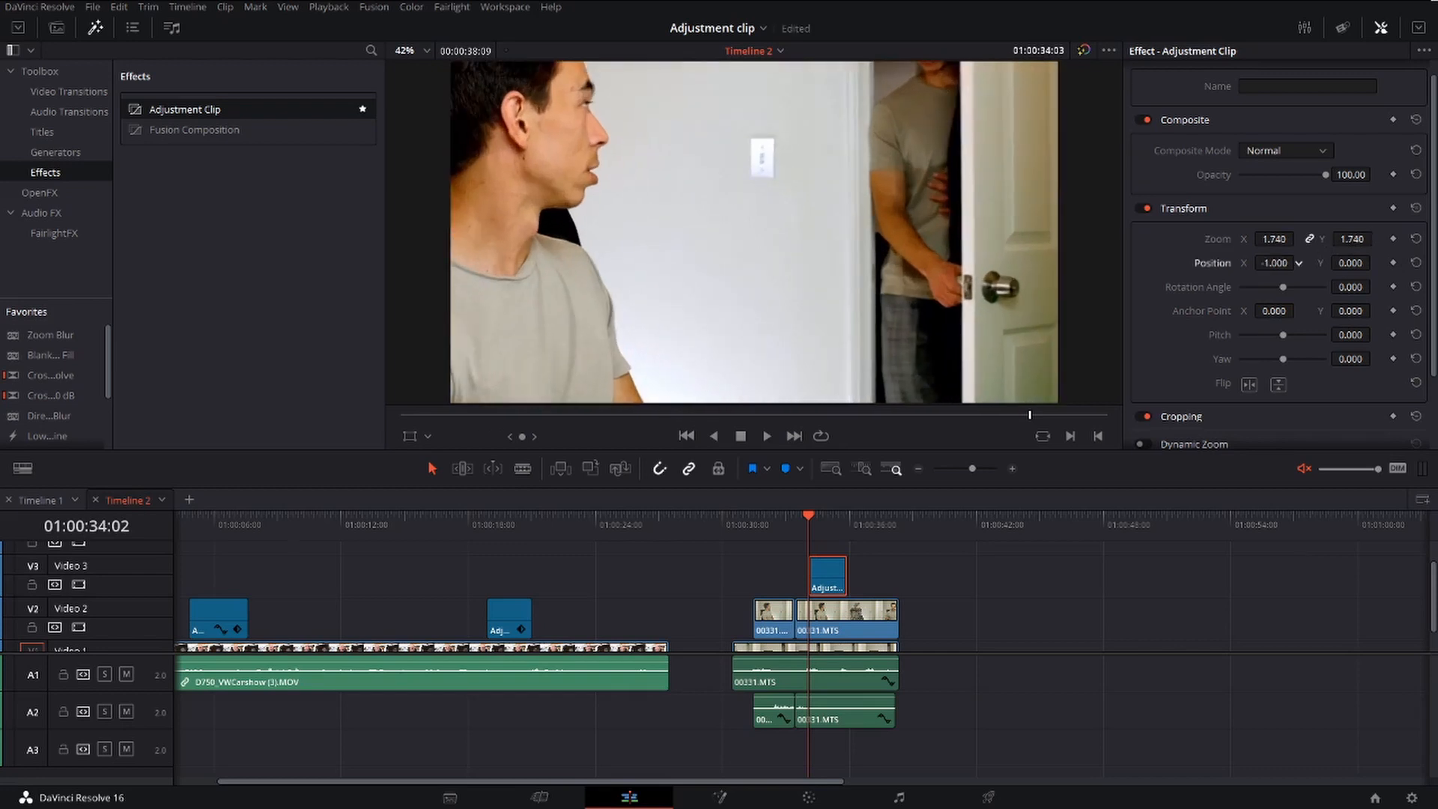
- Enlarge and reposition the new adjustment clip with the viewer's Transform overlay to frame the man in the doorway
left_click(410, 435)
scroll(612, 309, "down", 5)
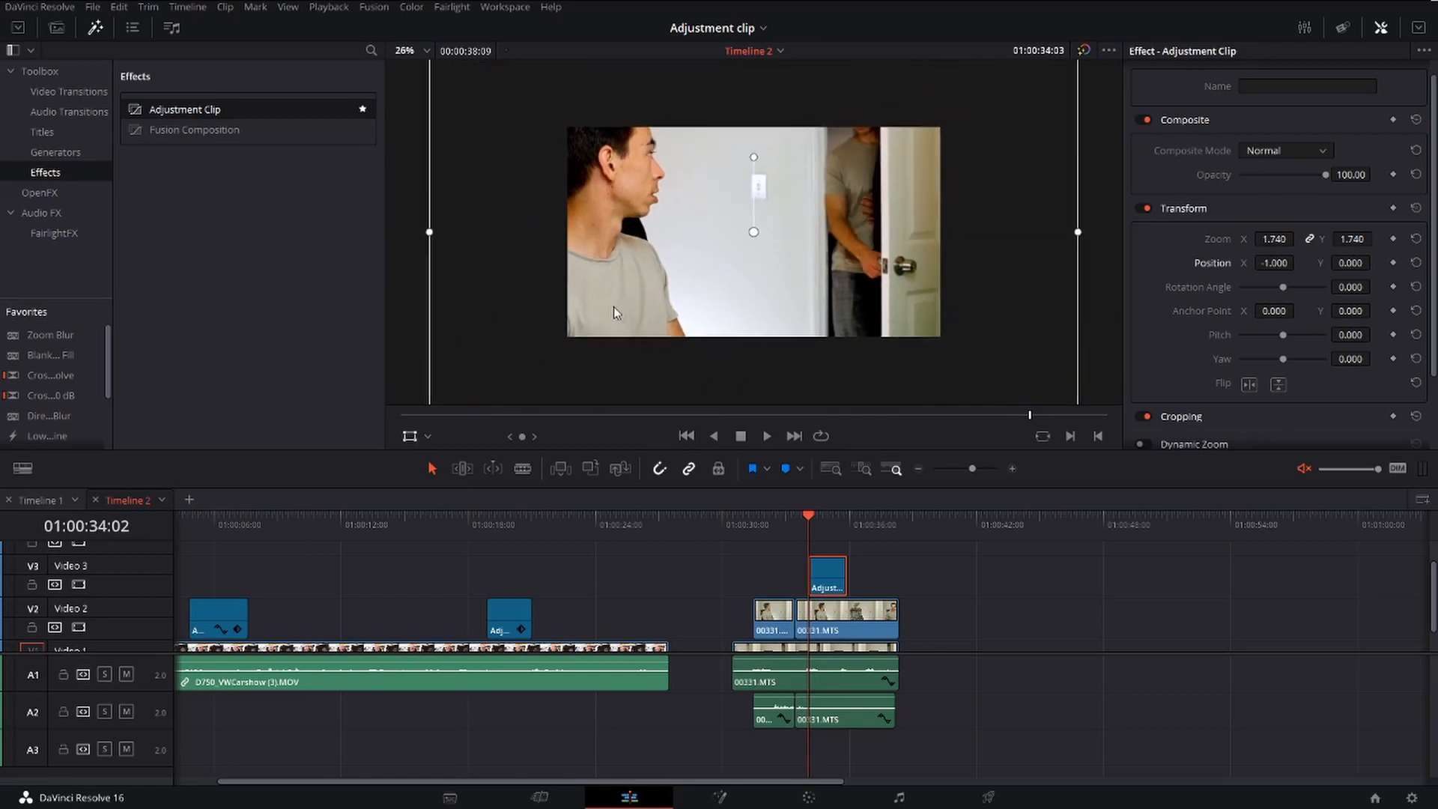
left_click_drag(562, 342, 406, 409)
left_click_drag(526, 348, 788, 298)
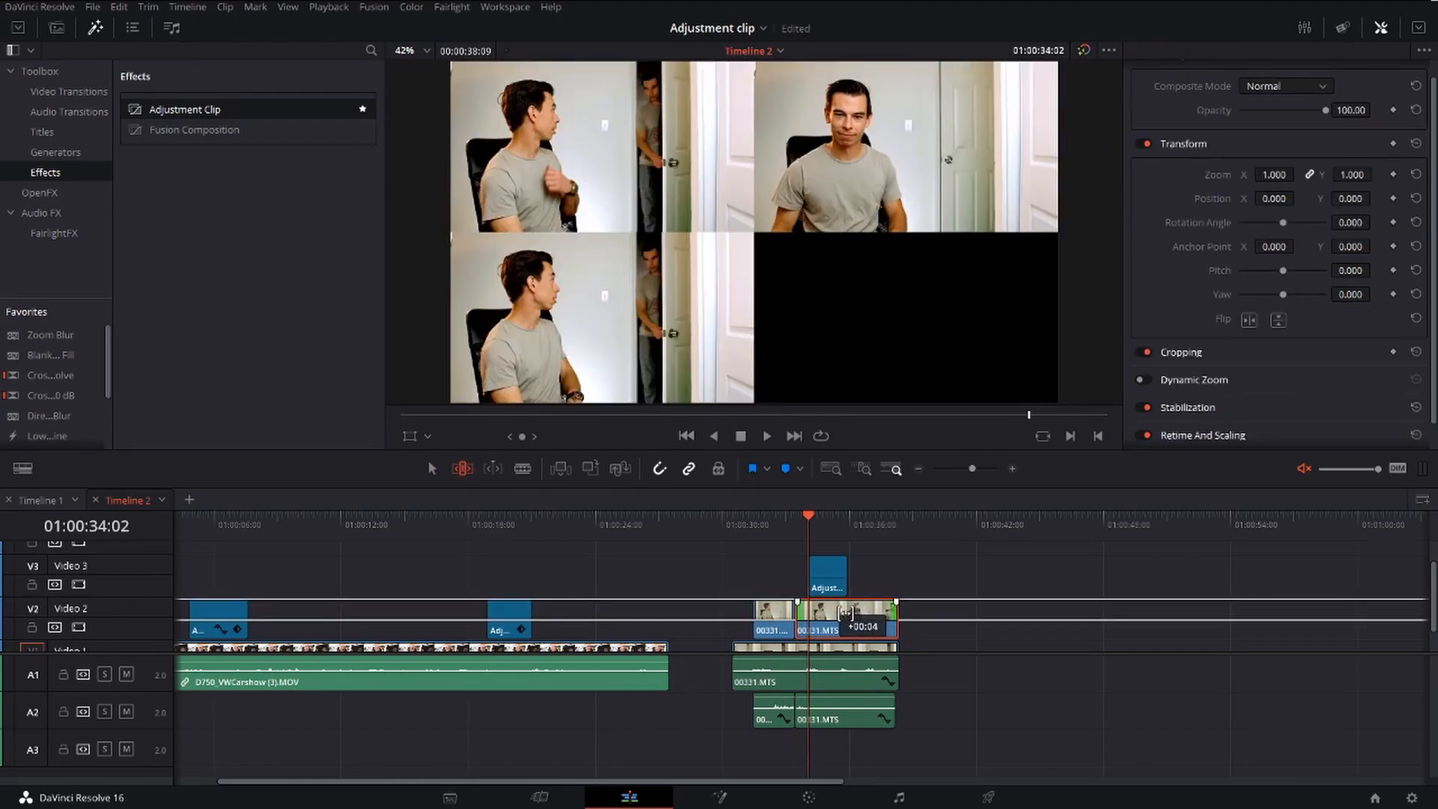
- Slip the 00331.MTS footage beneath the Video 3 adjustment clip in Trim Edit mode, and return to Selection mode
left_click_drag(847, 614, 822, 623)
scroll(821, 594, "down", 1)
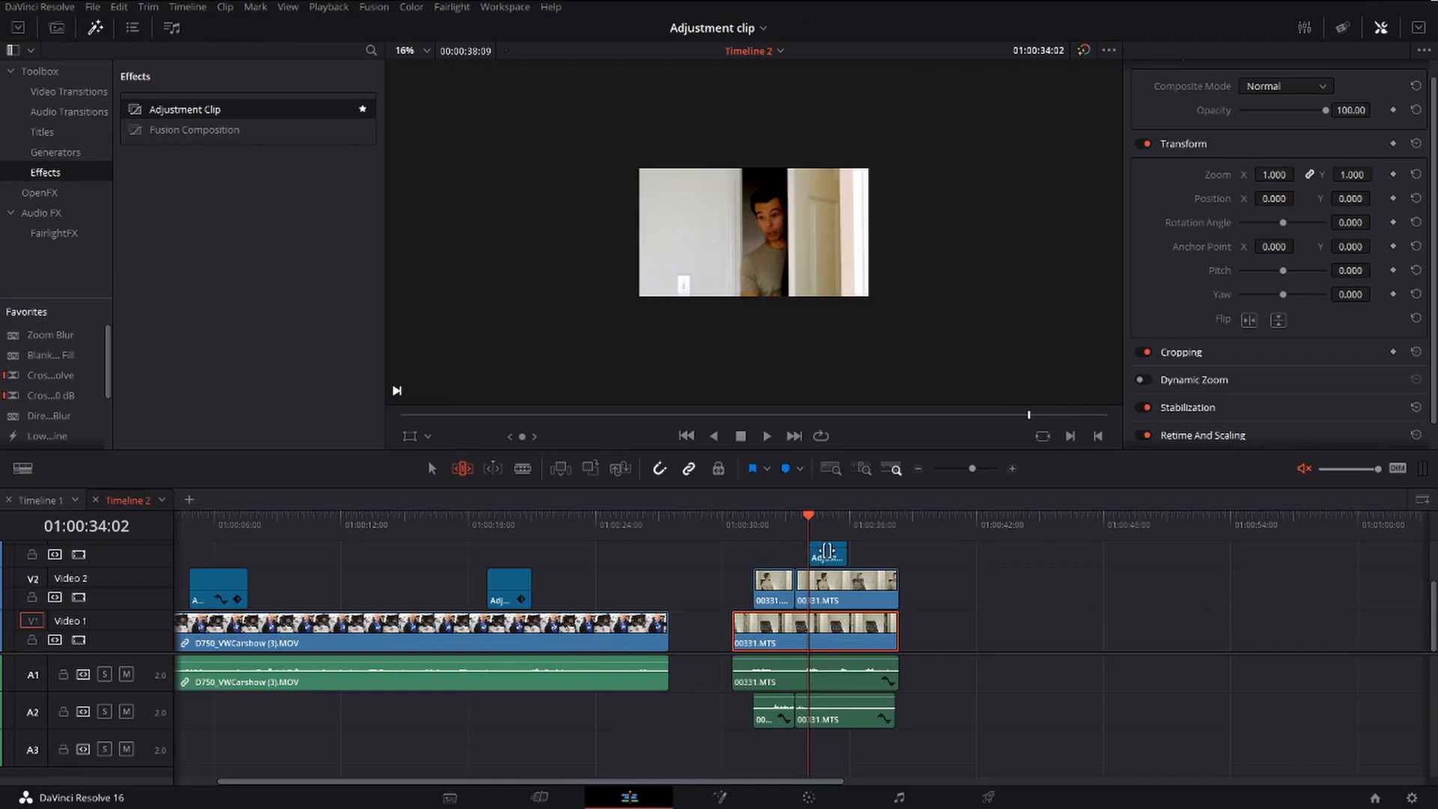
key("a")
mouse_move(829, 555)
left_mouse_down()
mouse_move(845, 561)
mouse_move(830, 558)
left_mouse_up()
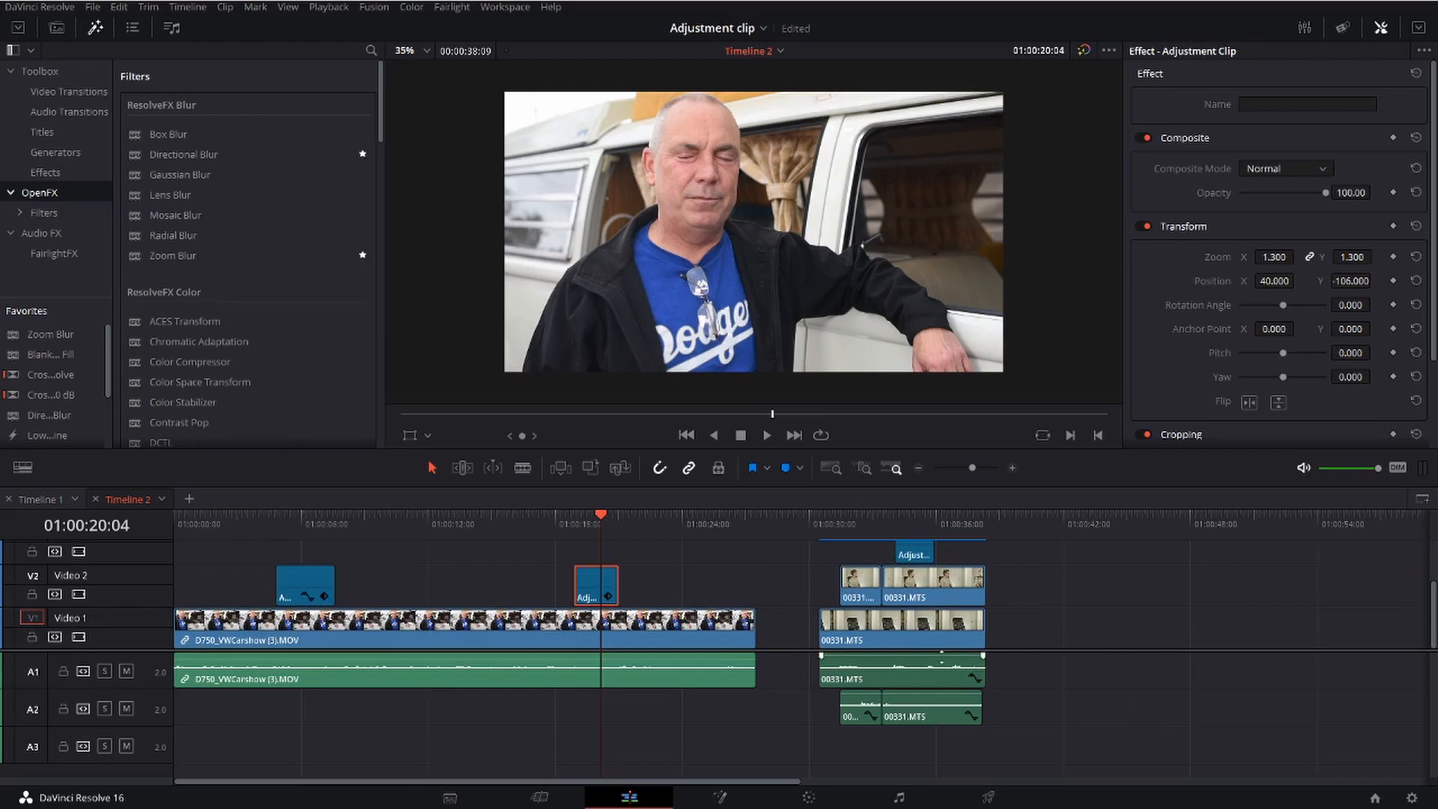
- Move all the 00331.MTS clips and their adjustment clip 3 seconds earlier, against the end of the D750_VWCarshow clip
left_click_drag(803, 558, 993, 708)
left_click_drag(925, 640, 851, 644)
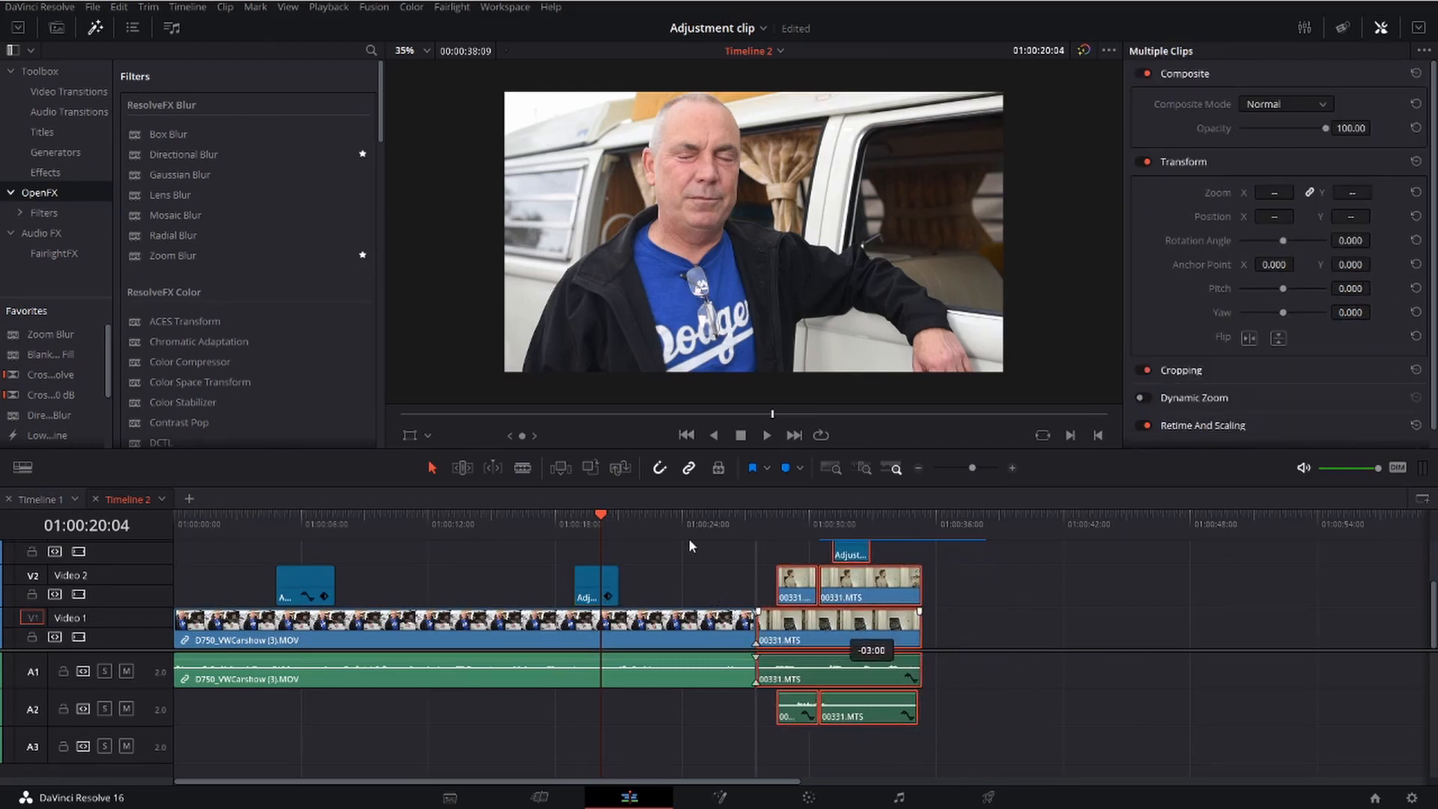
- Add another Adjustment Clip on Video 3 ending at 01:00:24:07
left_click(688, 524)
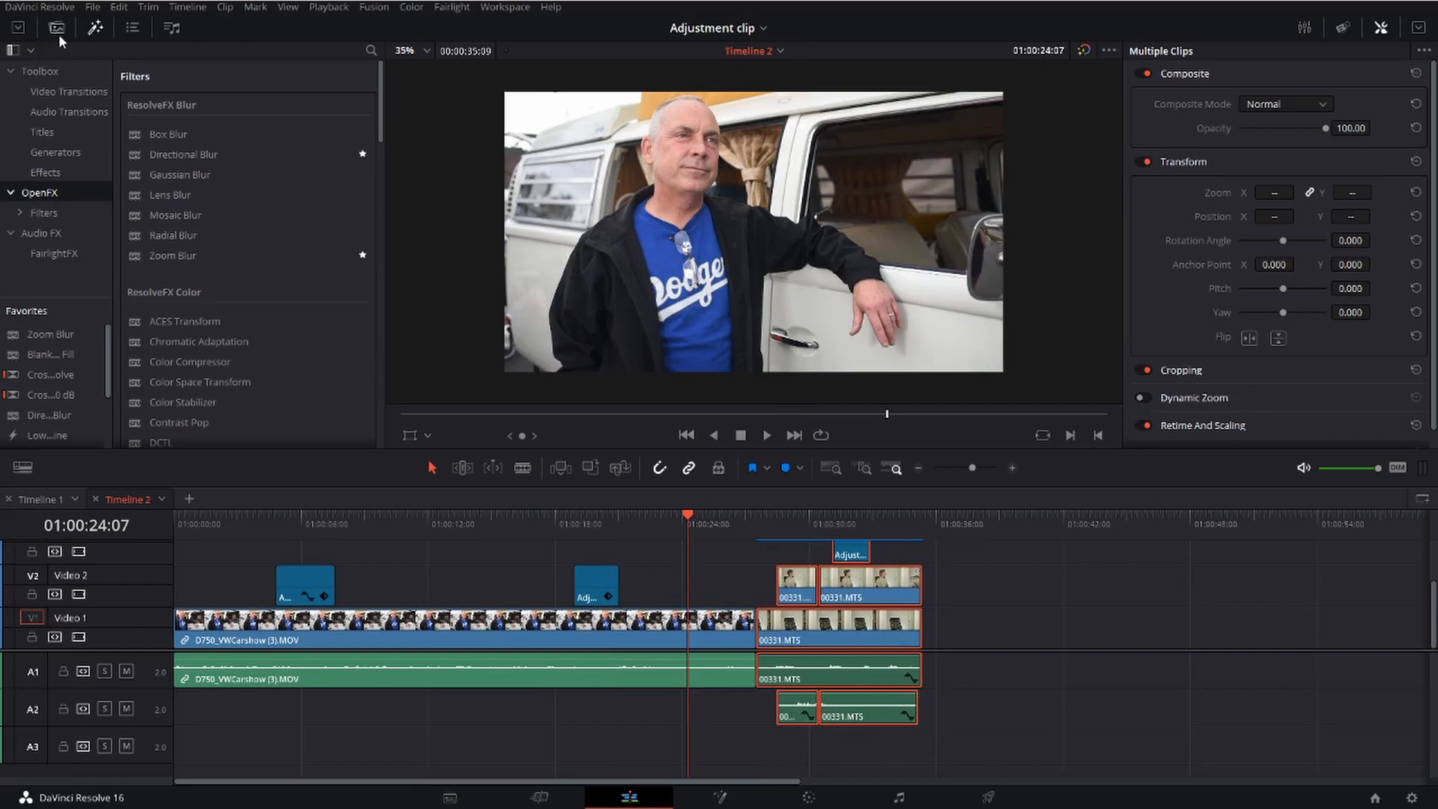
left_click(47, 173)
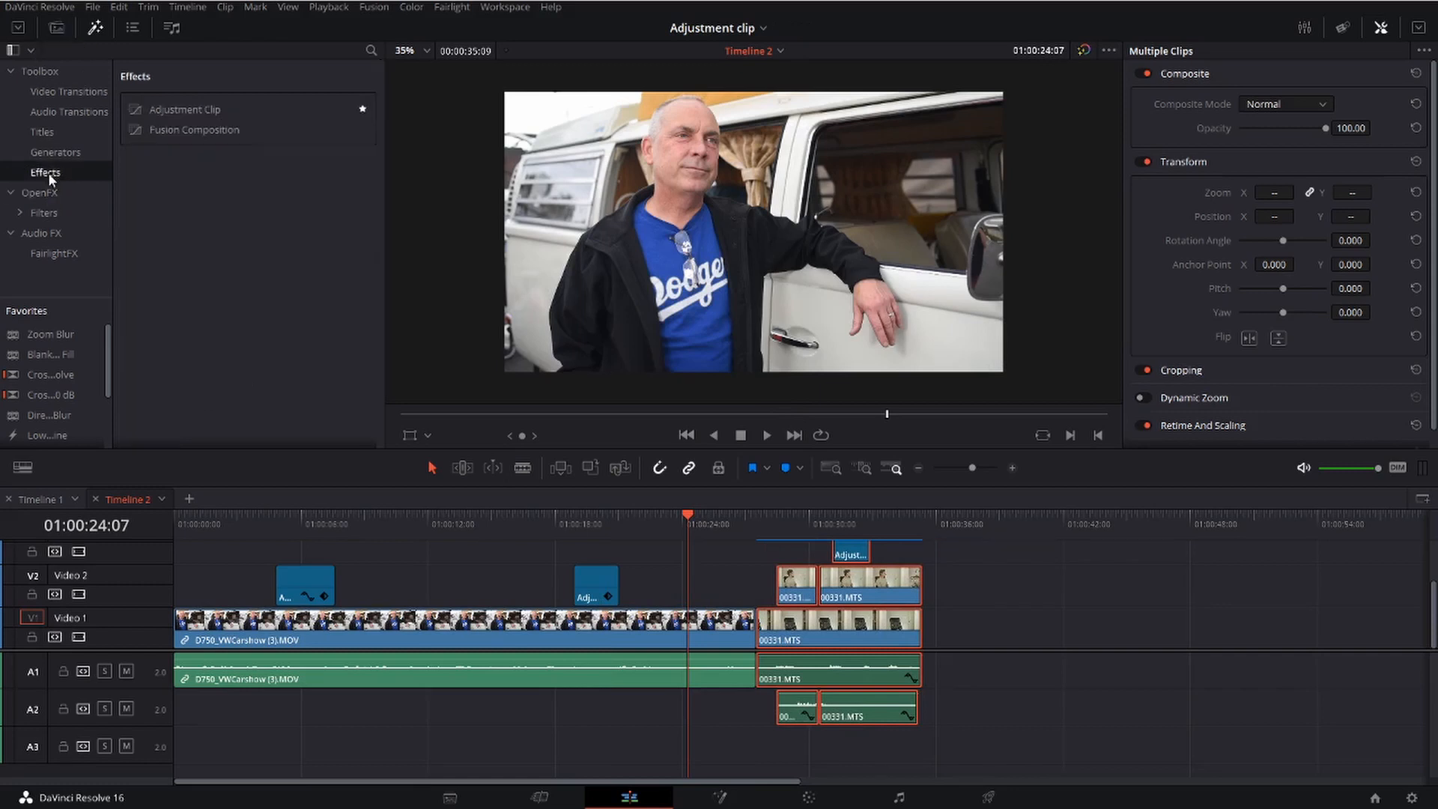
left_click_drag(515, 529, 591, 562)
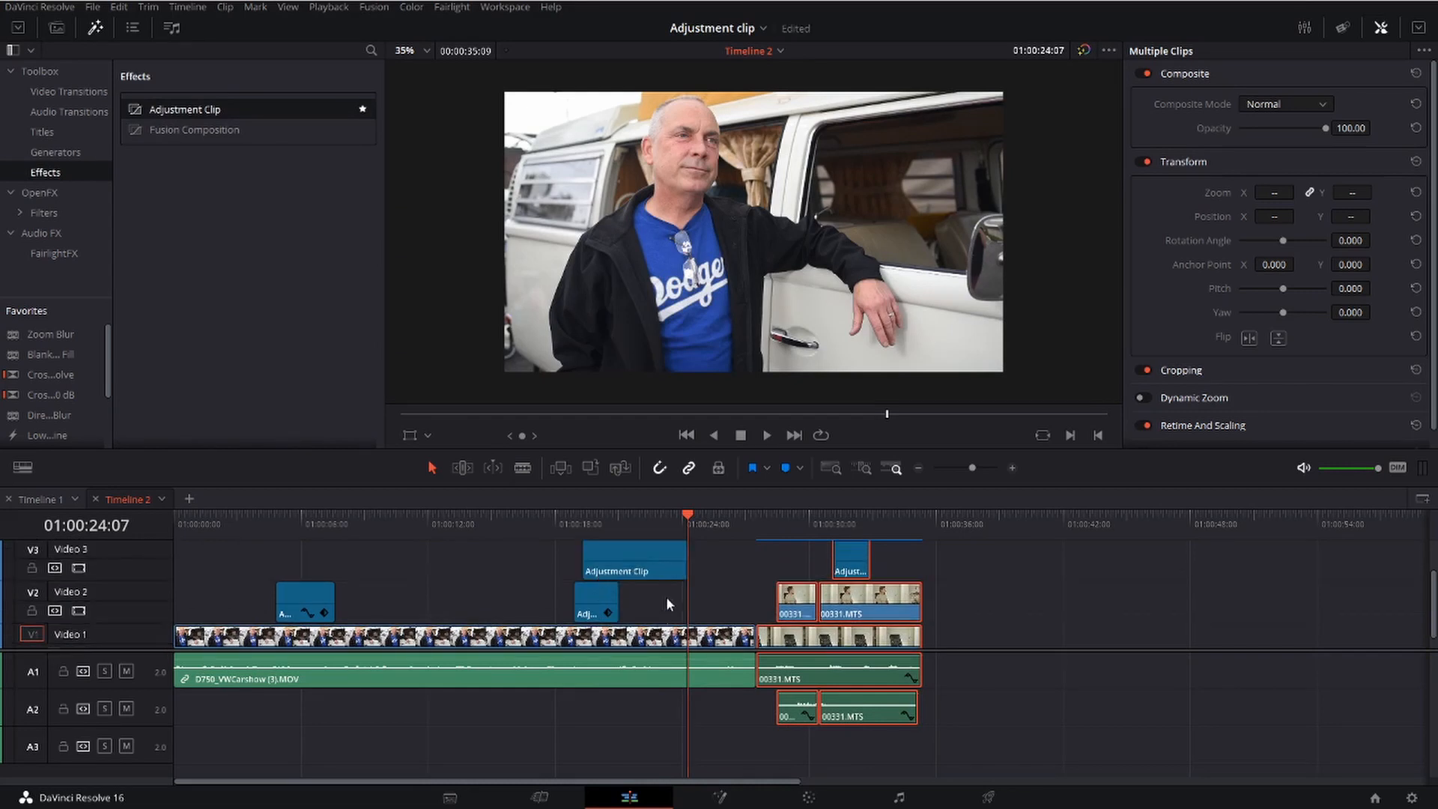
left_click(650, 560)
scroll(650, 560, "up", 1)
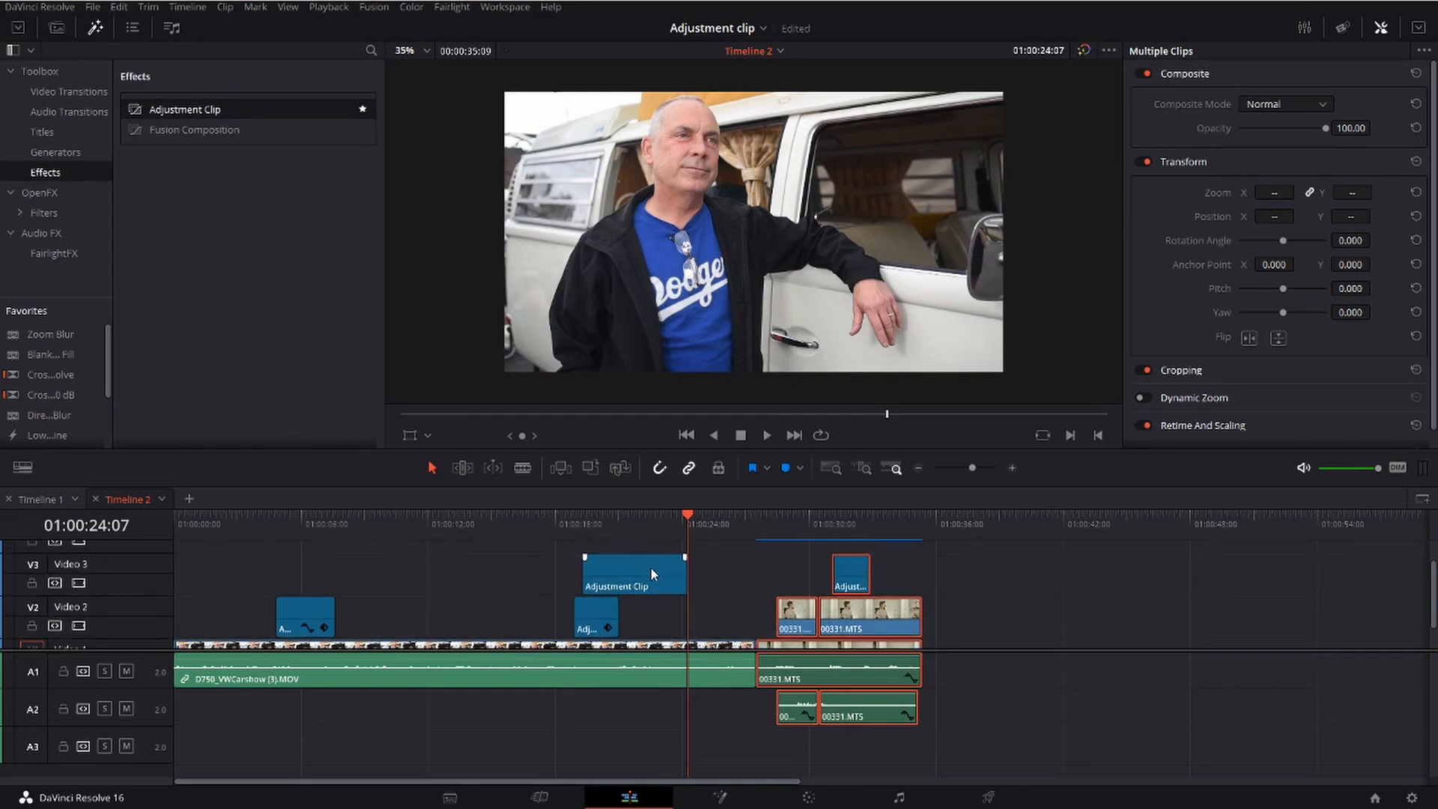
- Save the new adjustment clip to the Adjustment Clip bin in the media pool and rename it Color
left_click(60, 29)
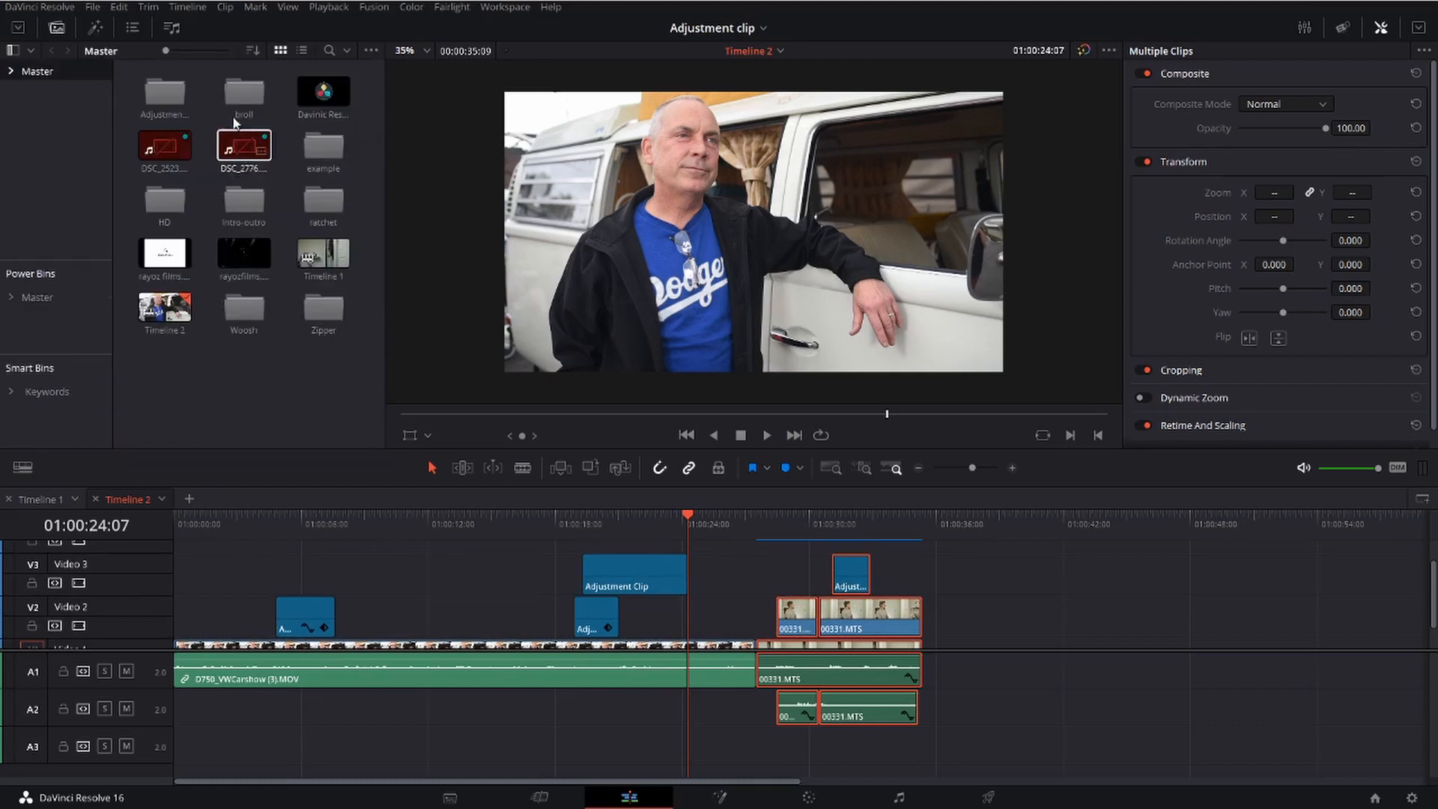
double_click(166, 95)
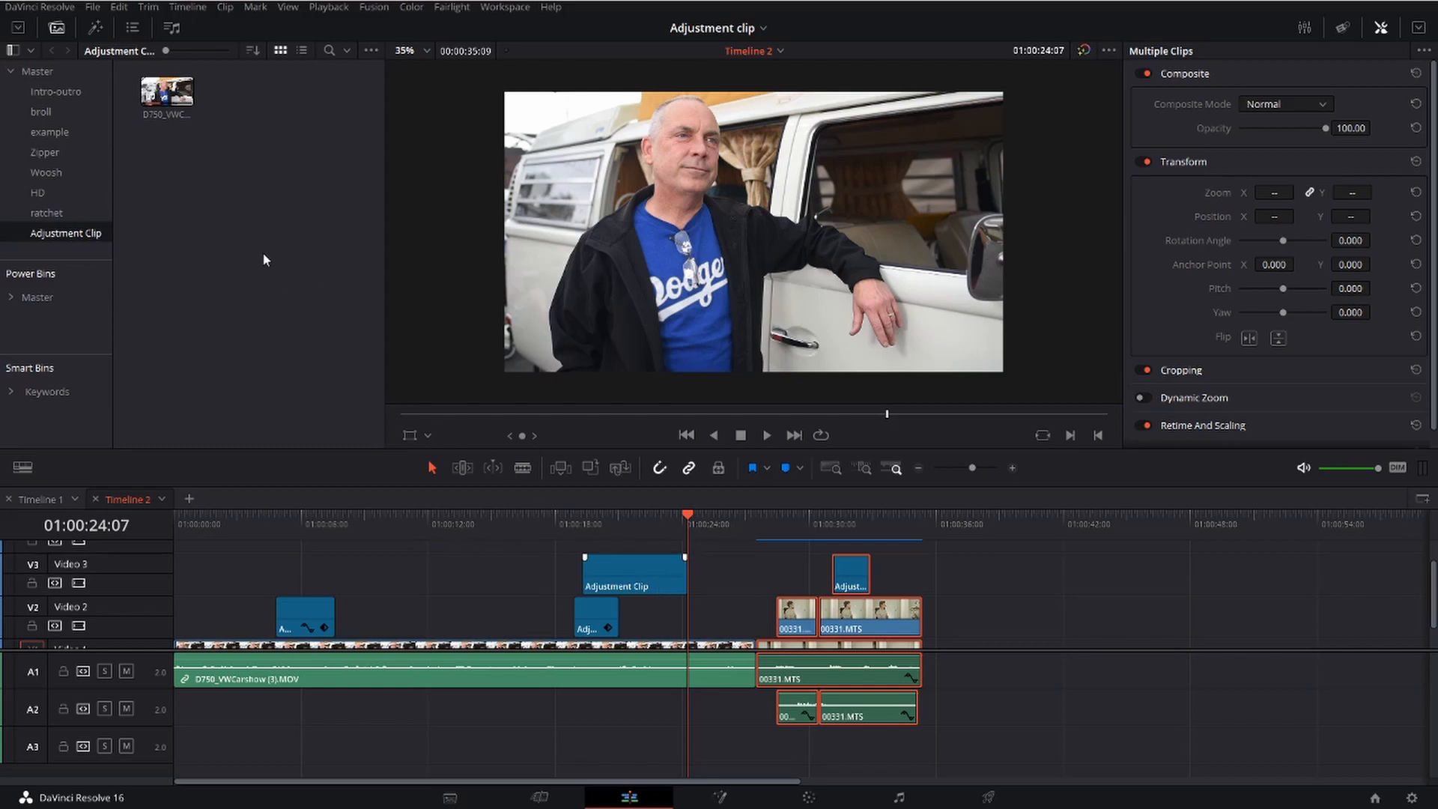
left_click_drag(635, 574, 262, 252)
left_click(161, 116)
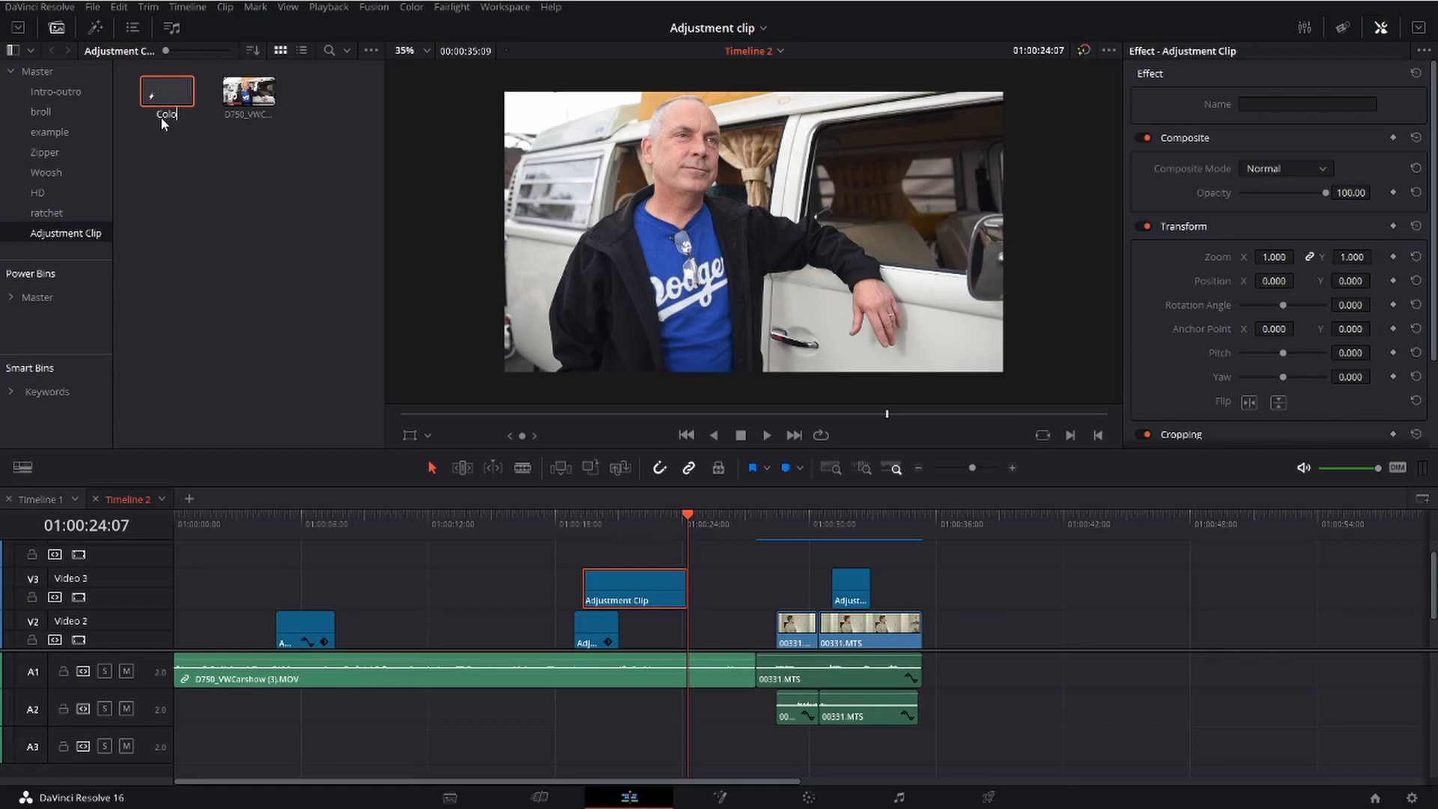
left_click(193, 155)
- Replace the Video 3 adjustment clip near the playhead with the saved Color clip on Video 4, extending its start to the timeline's beginning
left_click(622, 586)
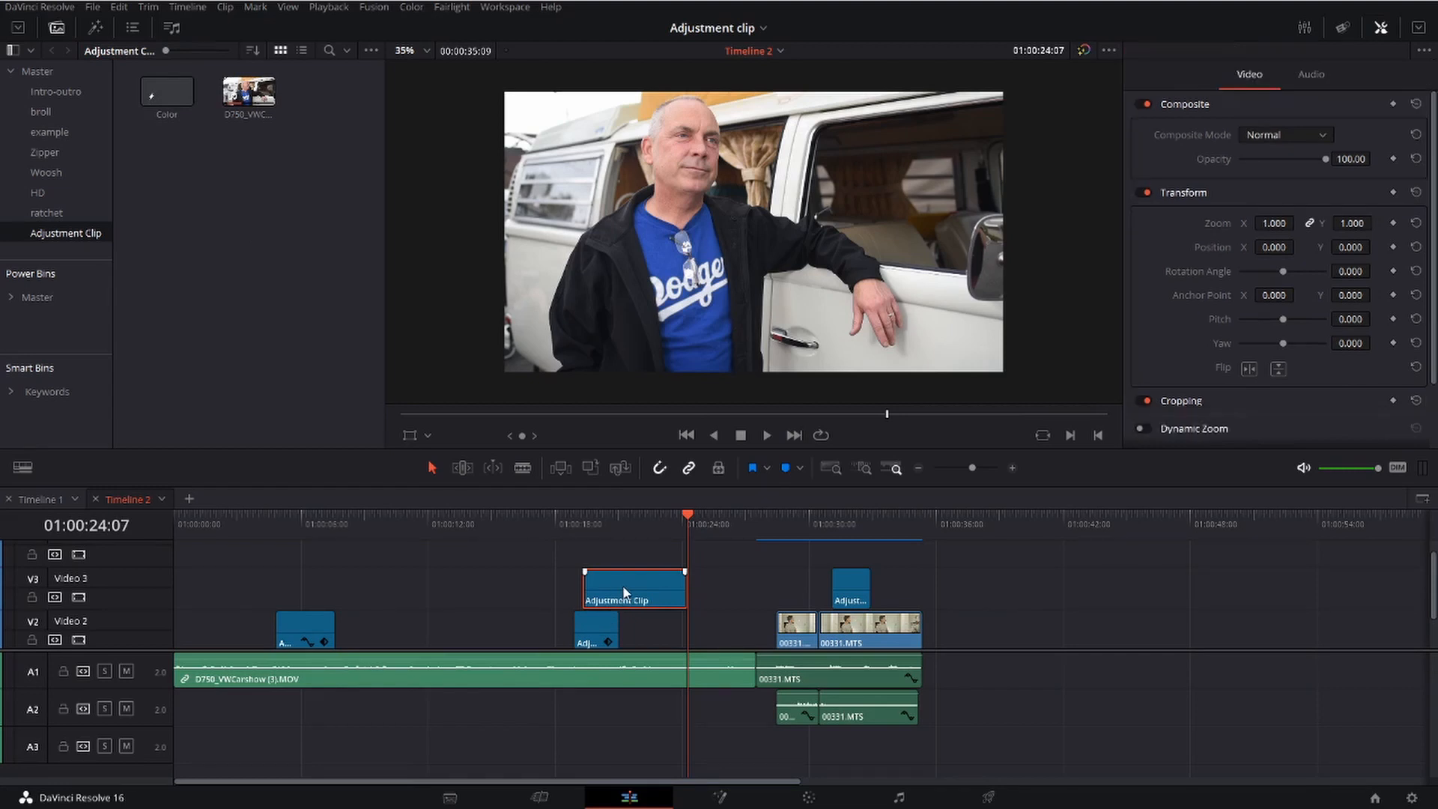
key("Delete")
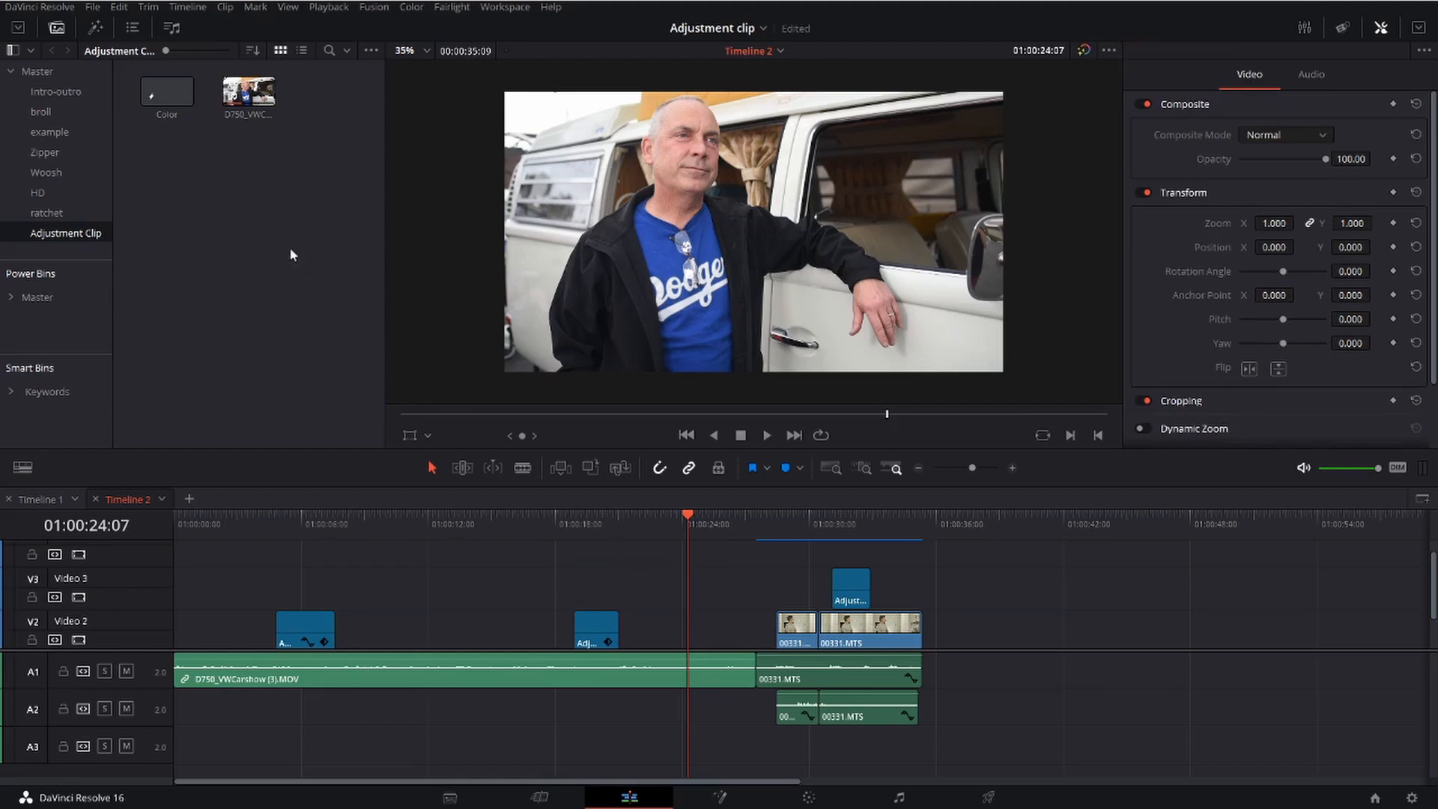
left_click(159, 96)
left_click_drag(363, 474, 447, 554)
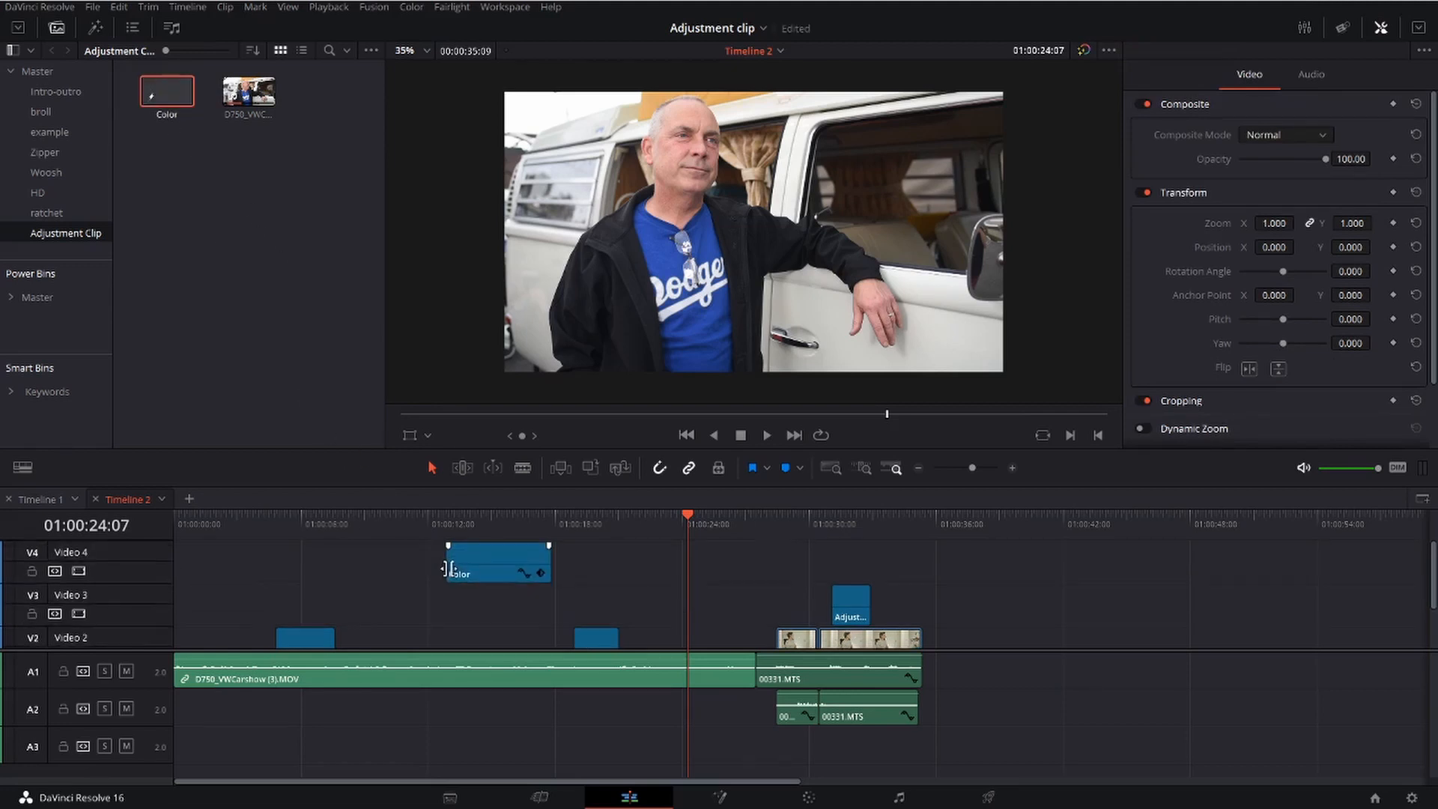
left_click_drag(450, 558, 178, 555)
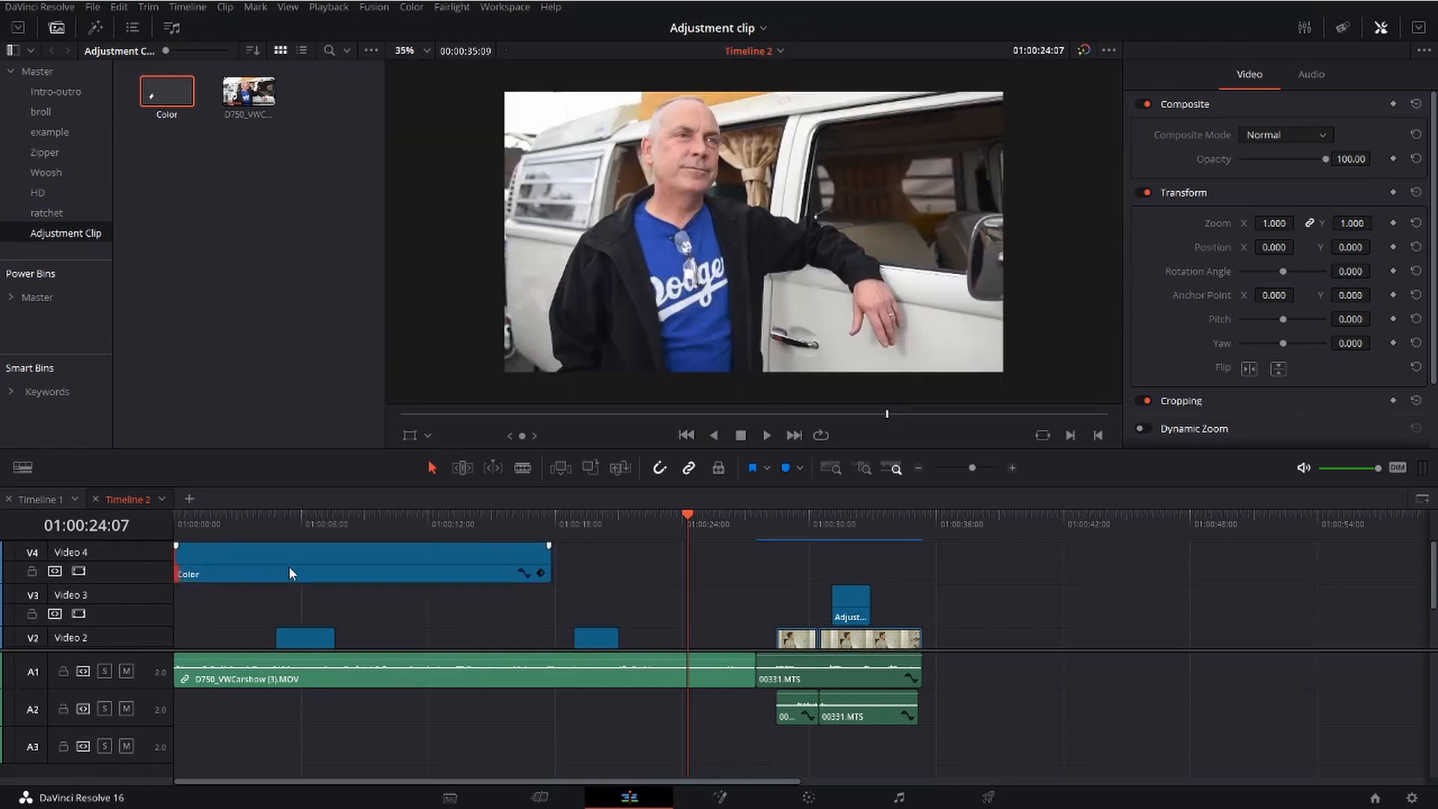
- Delete the Color clip from Video 4 and undo the deletion
left_click(289, 564)
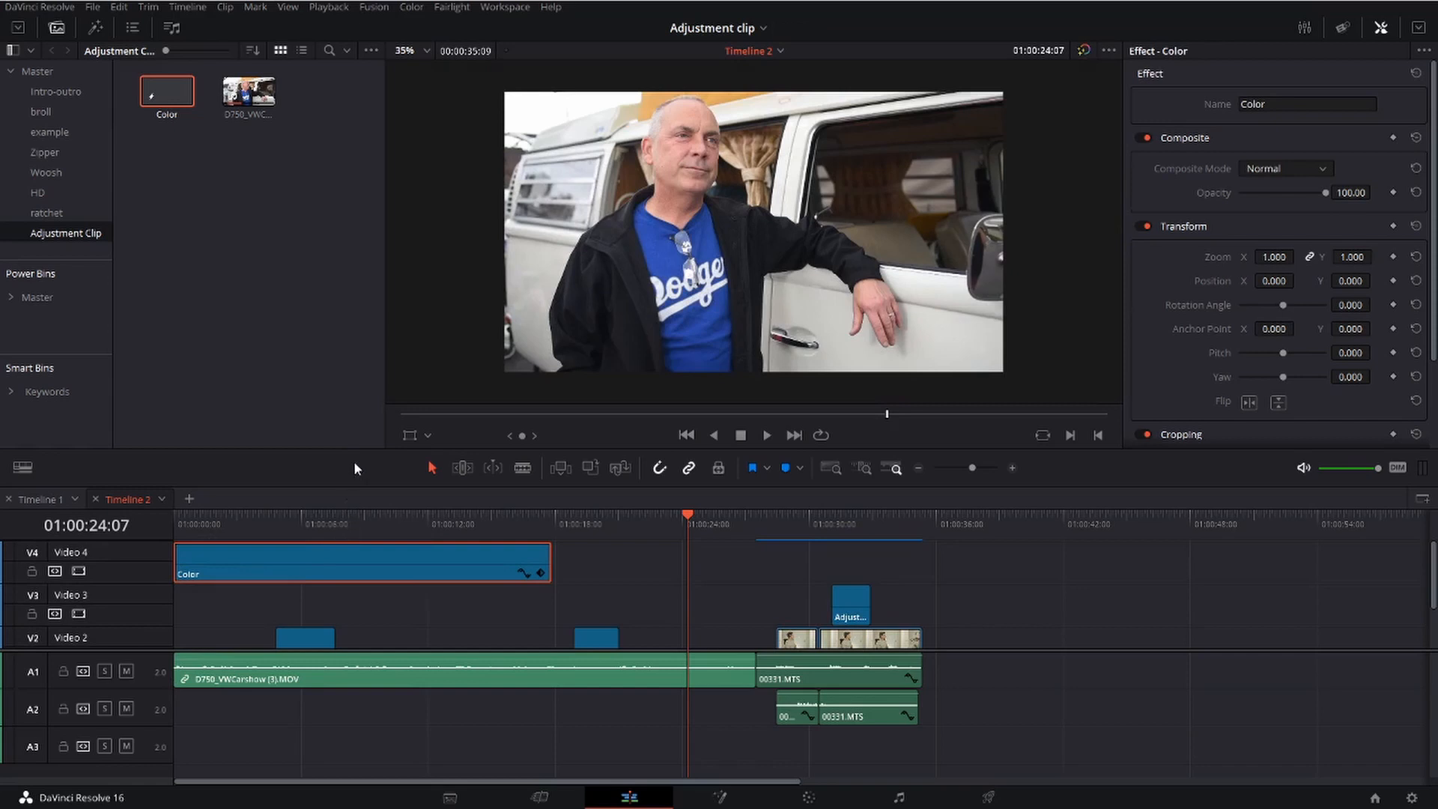
key("Delete")
key("ctrl+z")
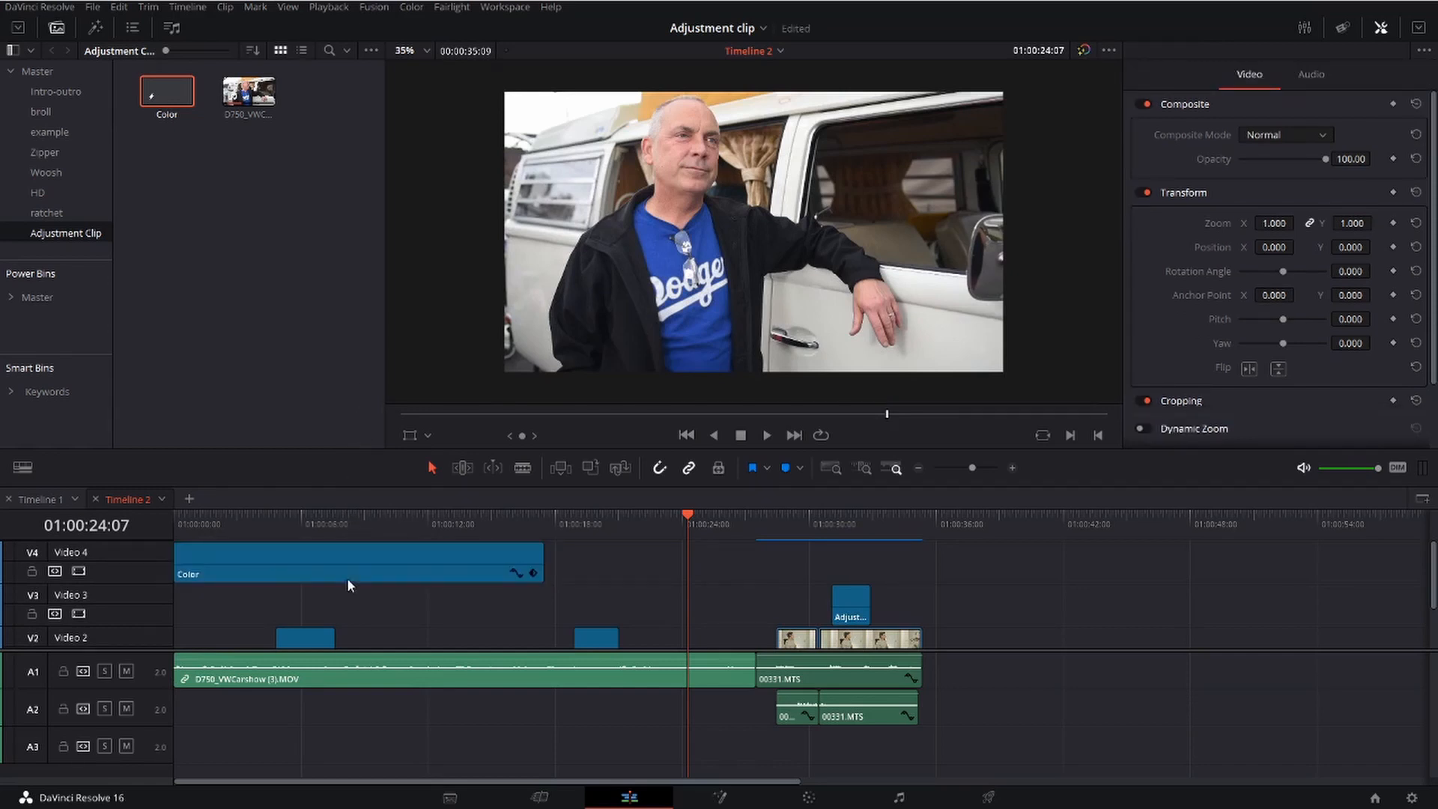
- Extend the Color clip's end to match the end of the last 00331.MTS clip and select the extended clip
left_click(347, 573)
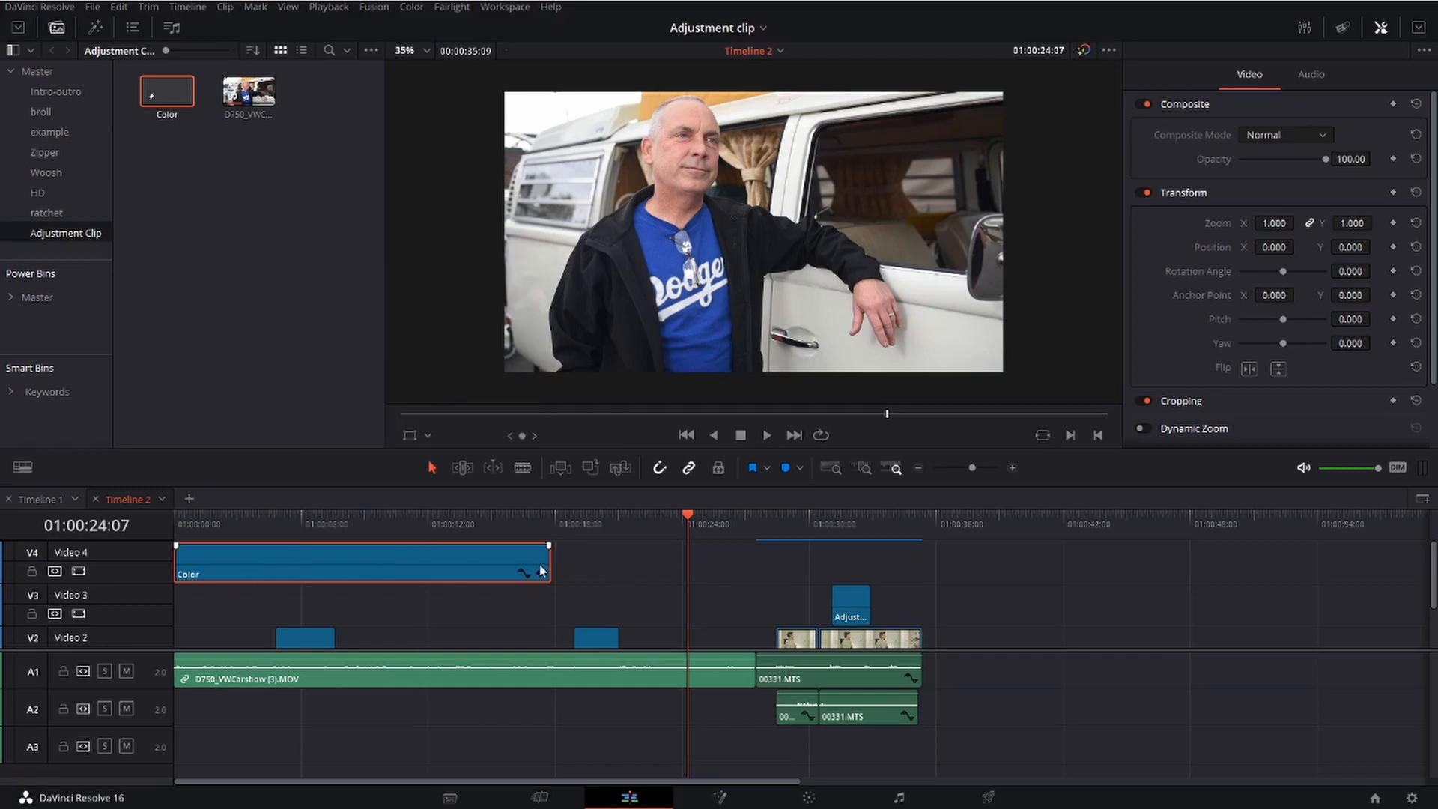
left_click_drag(545, 563, 930, 562)
left_click(446, 572)
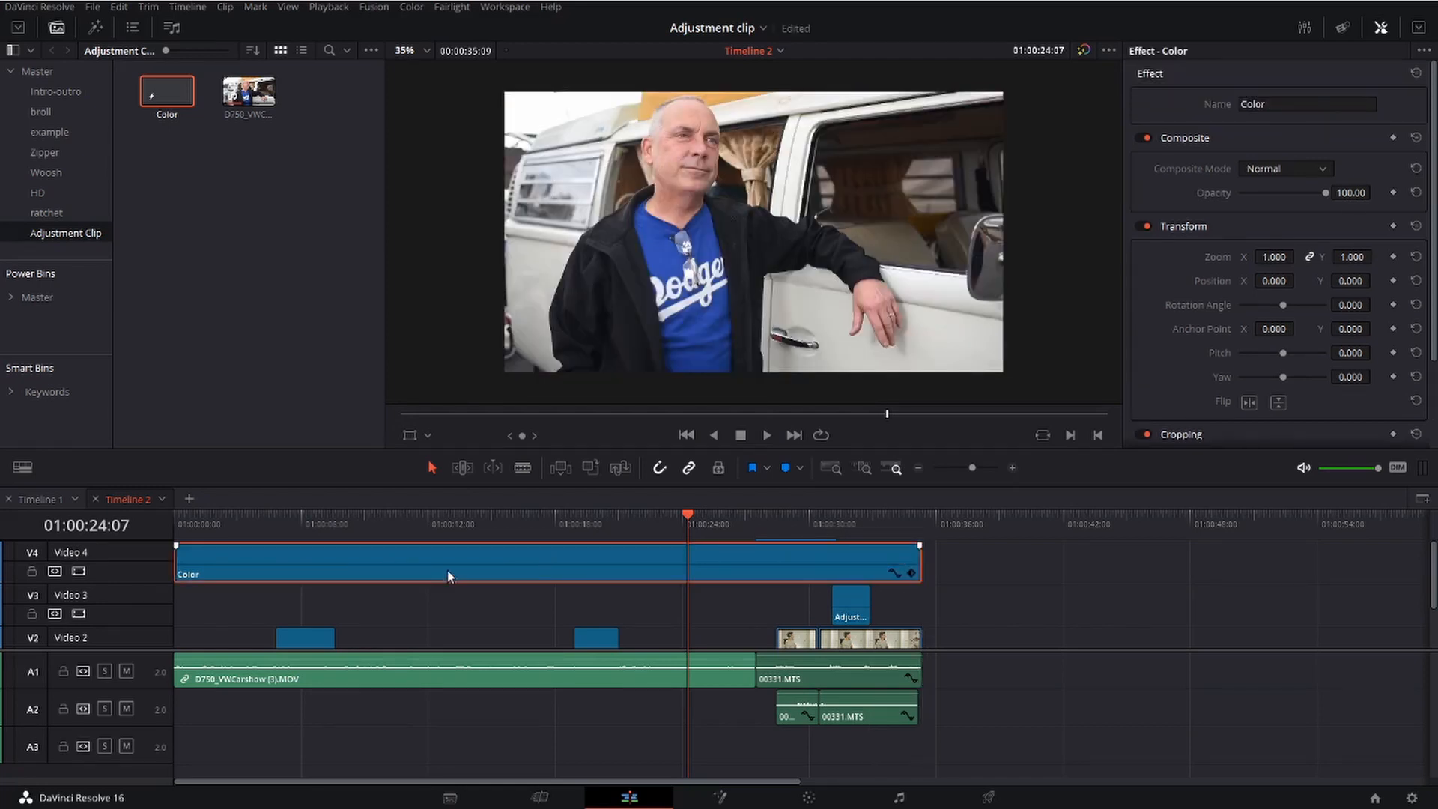
- Apply the INFLAME LUT from CINE LUTS 2.0 to the Color adjustment clip's node on the Color page
left_click(808, 798)
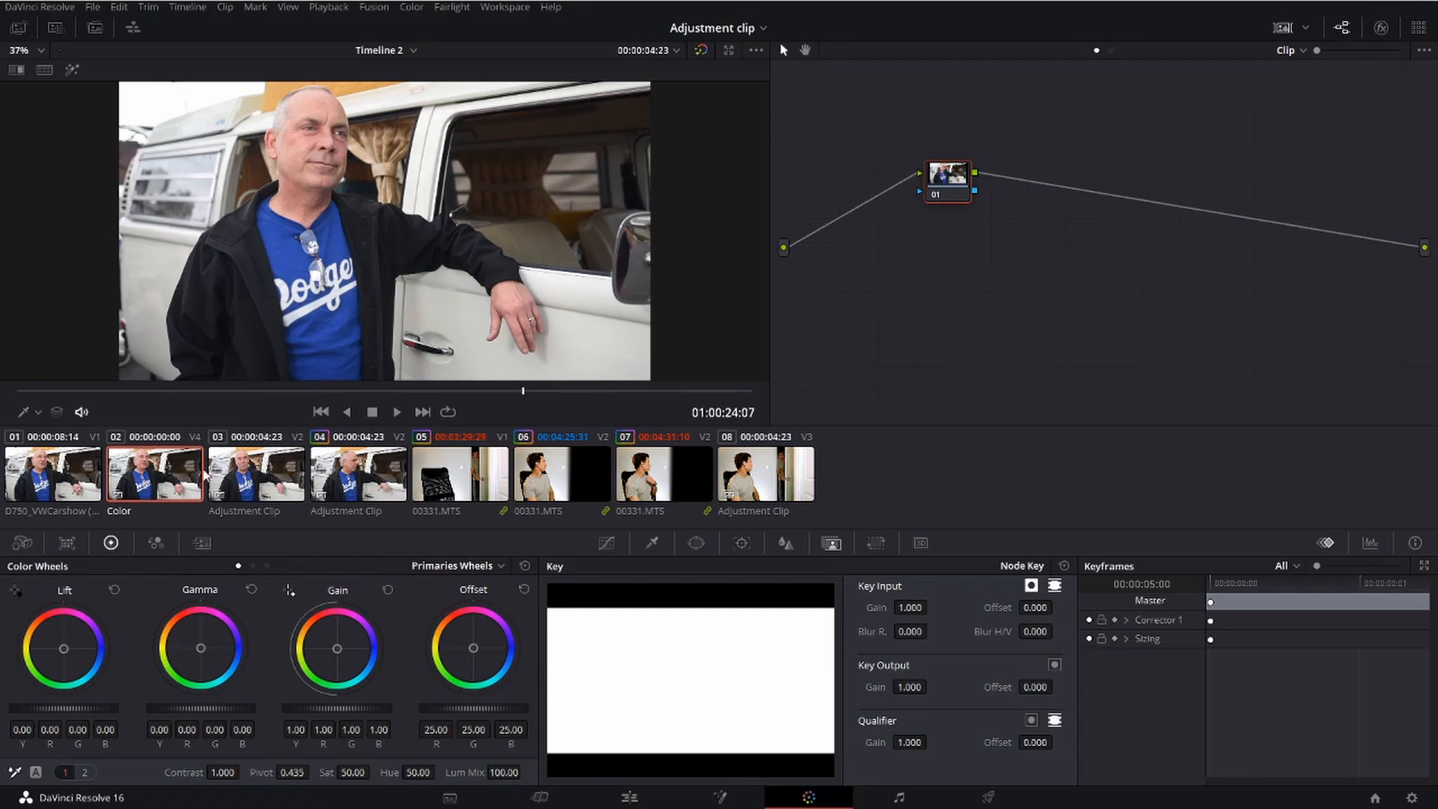
left_click_drag(523, 397, 773, 420)
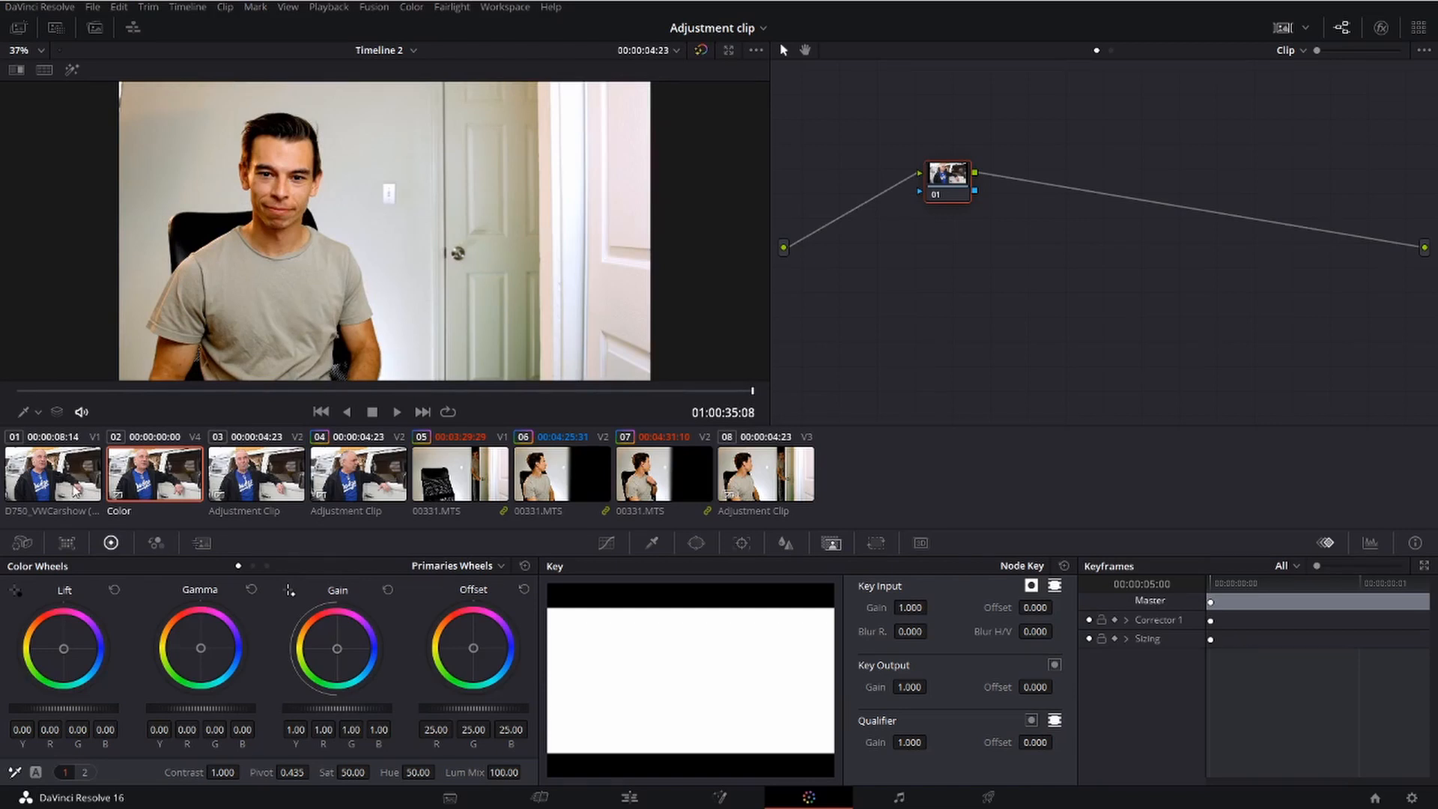
left_click(73, 491)
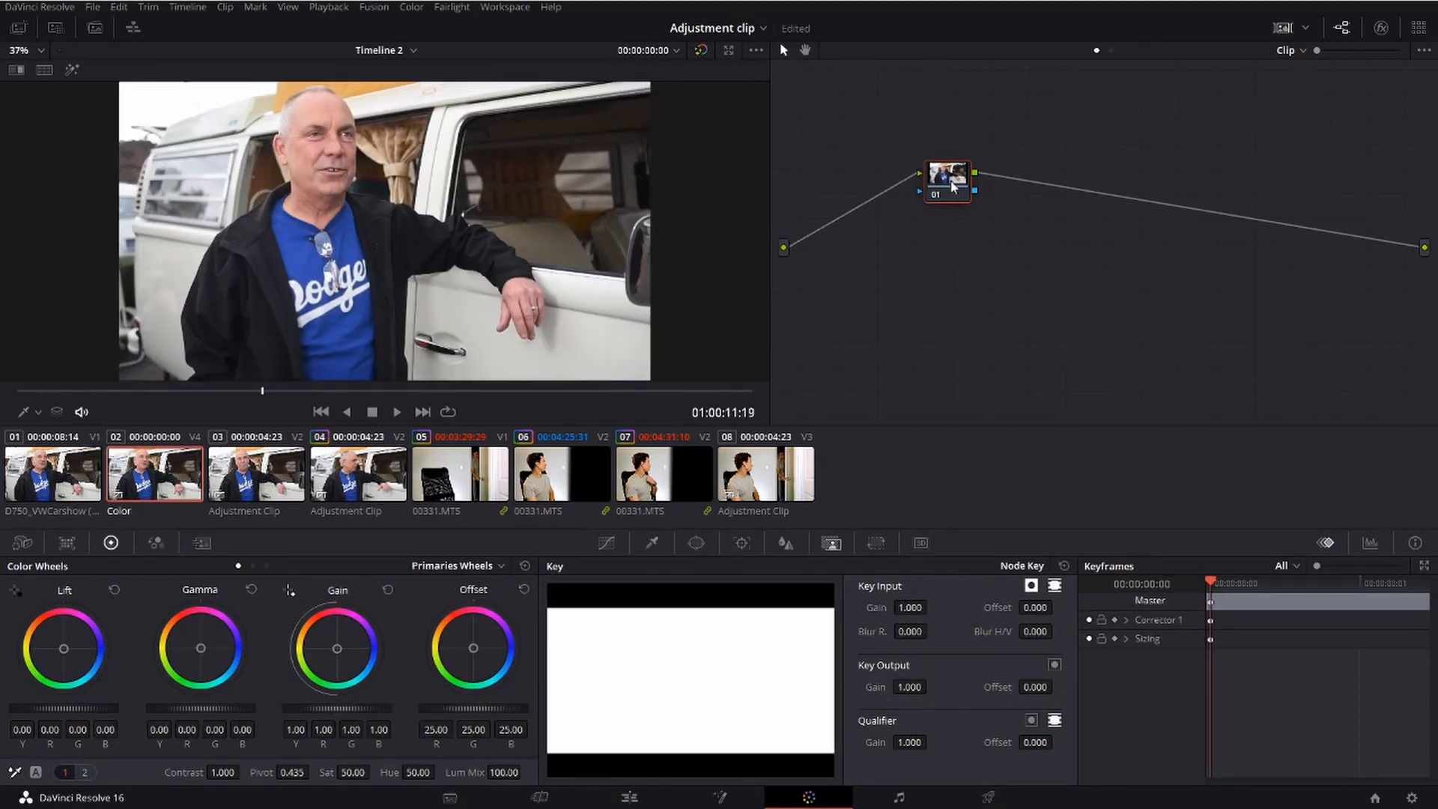
left_click(56, 29)
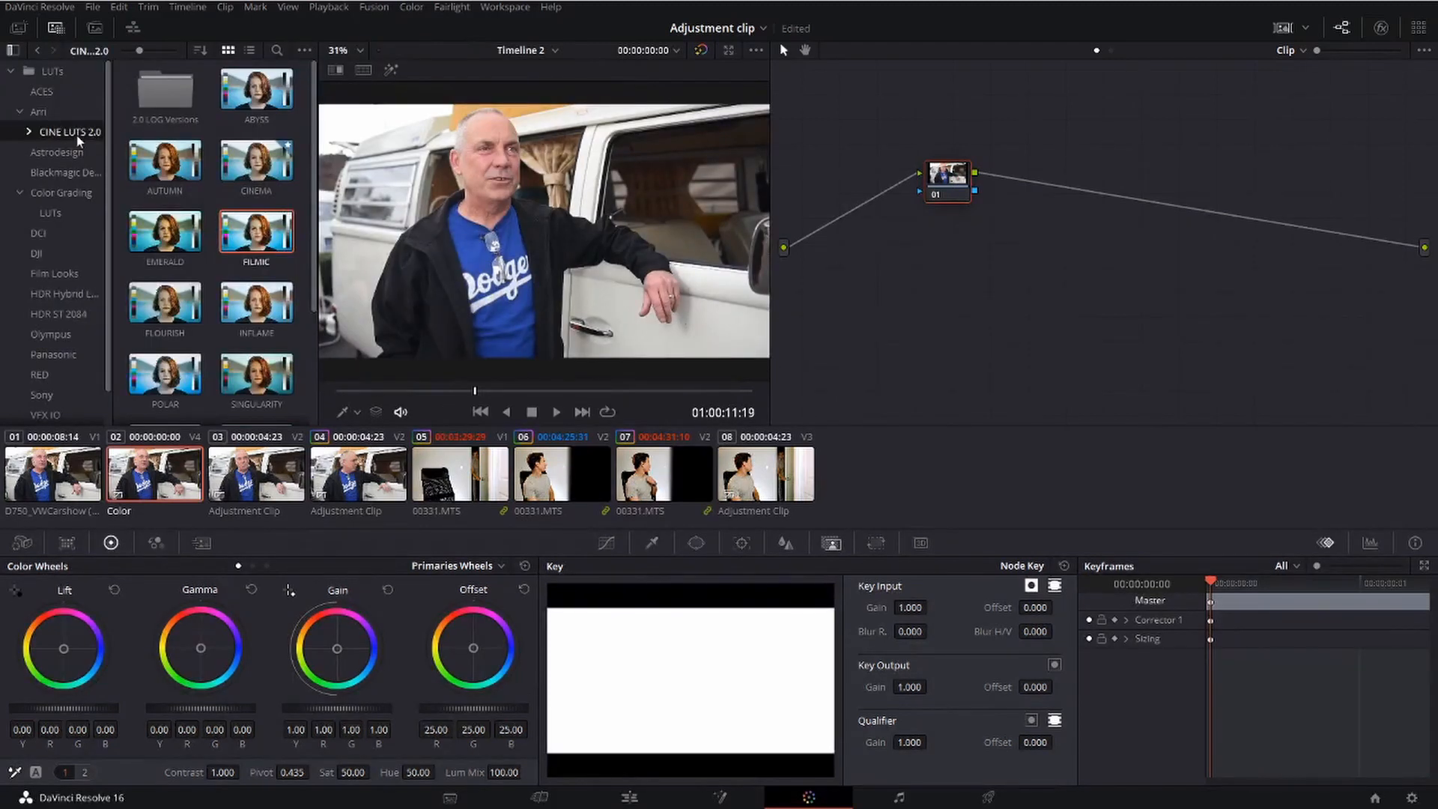
double_click(257, 303)
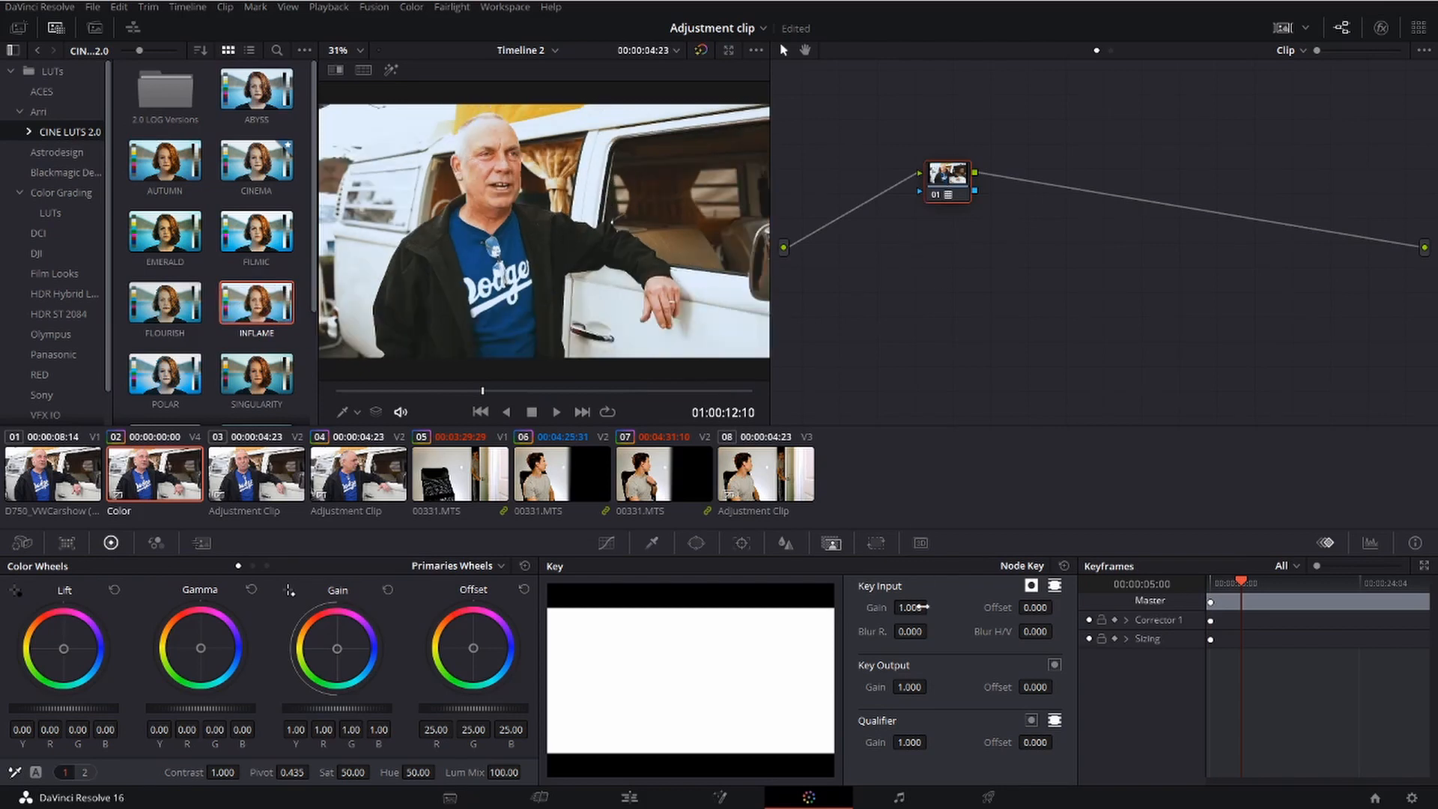
- Lower the Color clip's key output gain to 0.415 and compare the image with the grade bypassed
left_click_drag(918, 683, 931, 687)
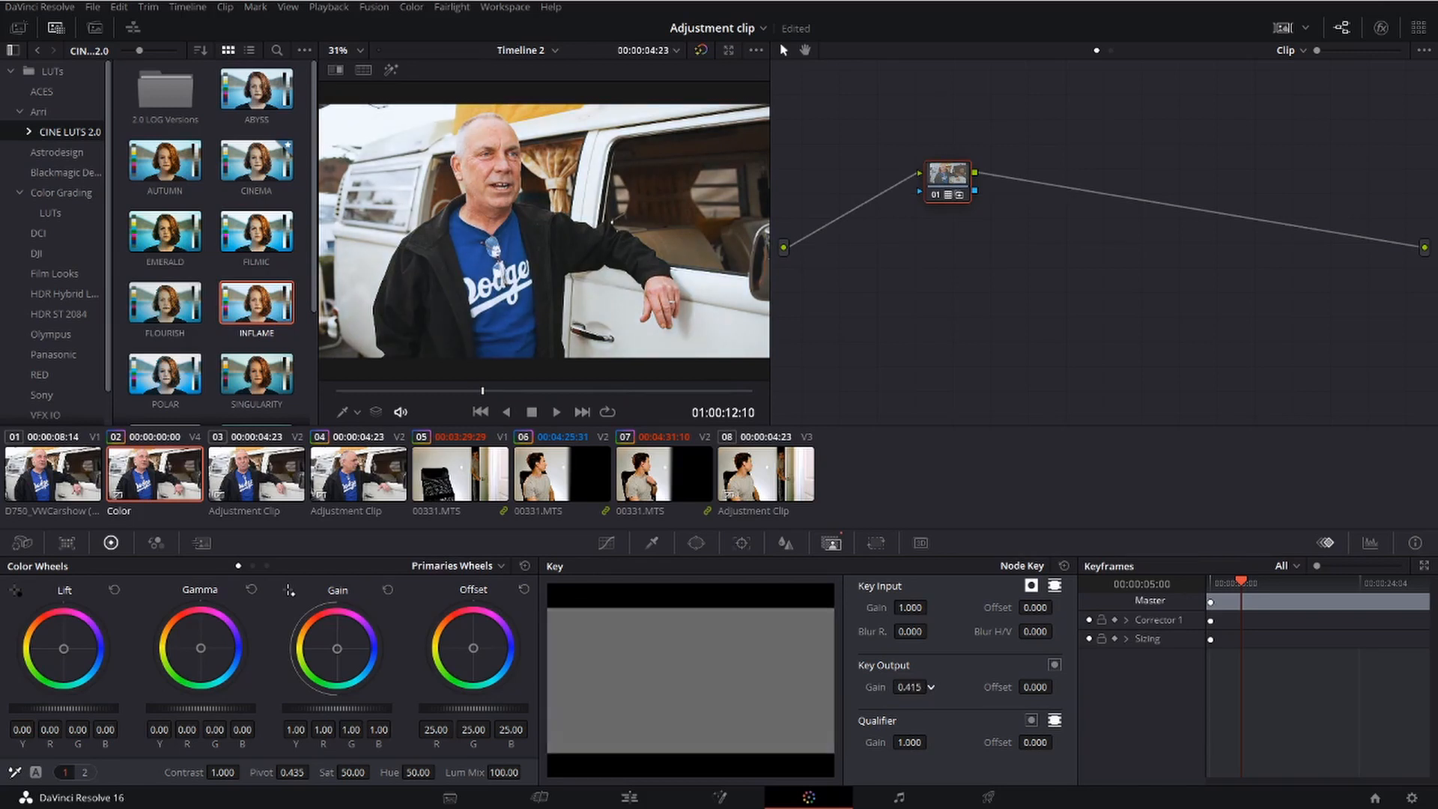
left_click(701, 50)
left_click(701, 50)
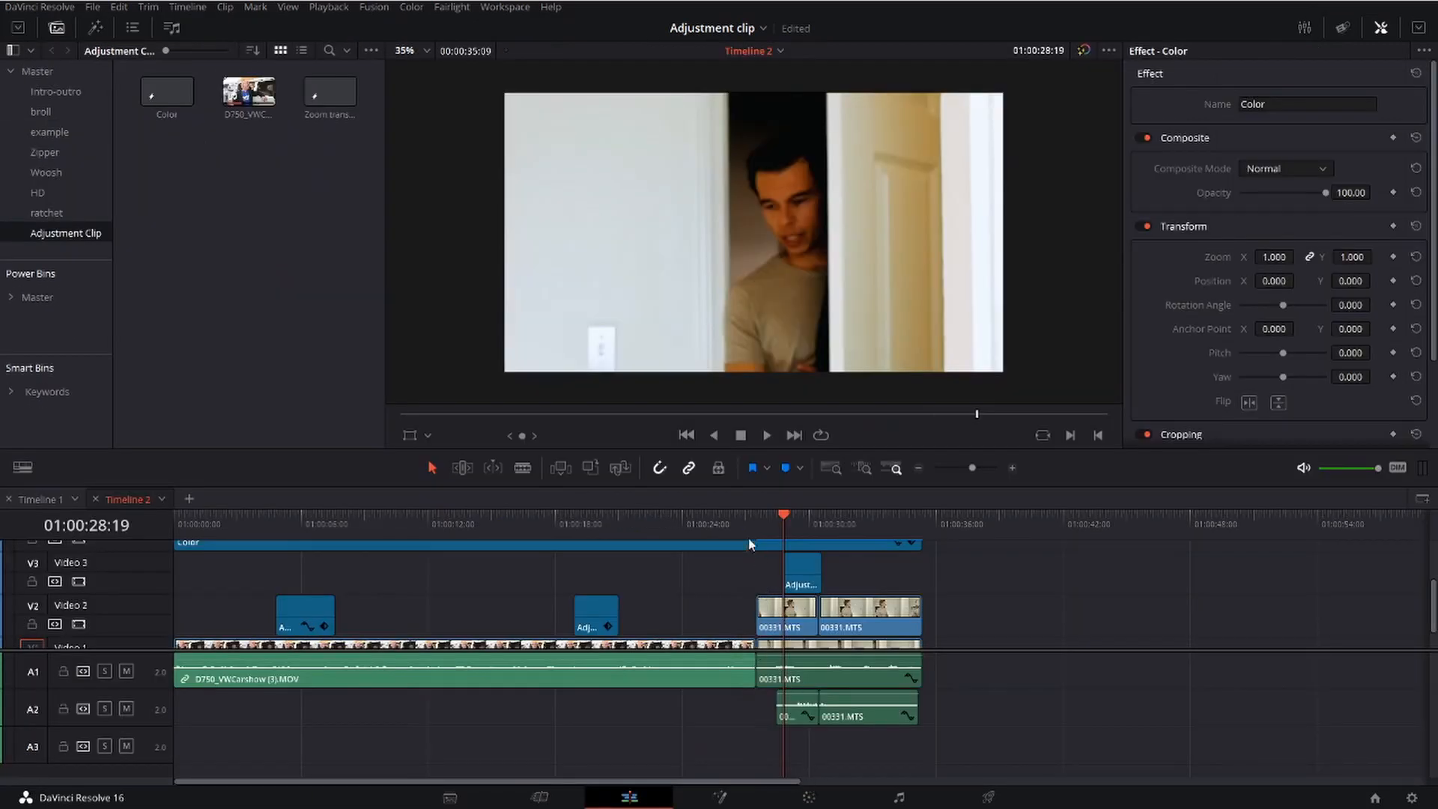
- Disable the Color clip on Video 4 at the cut to the 00331.MTS footage, and delete the clip
left_click(749, 528)
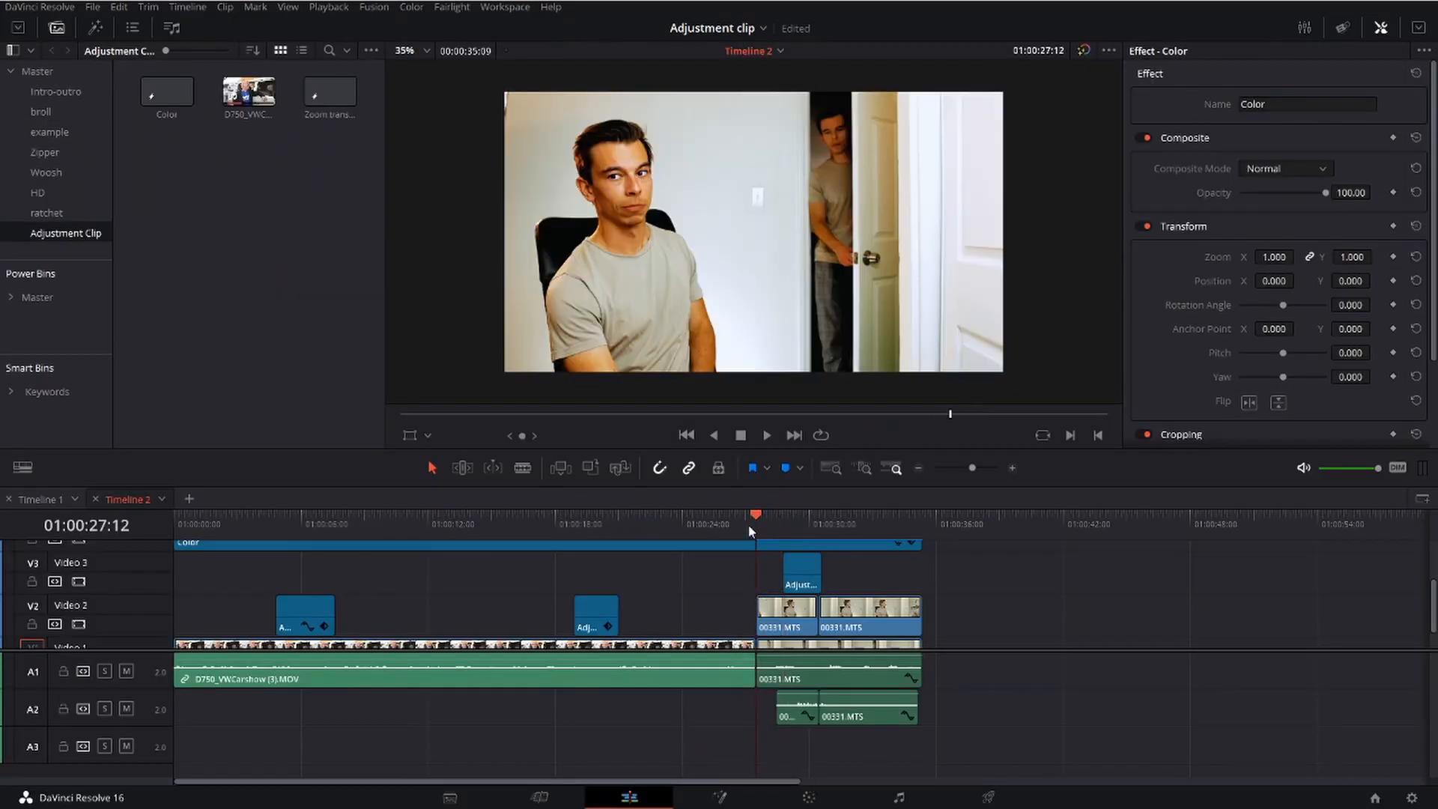
scroll(717, 567, "up", 3)
left_click(648, 588)
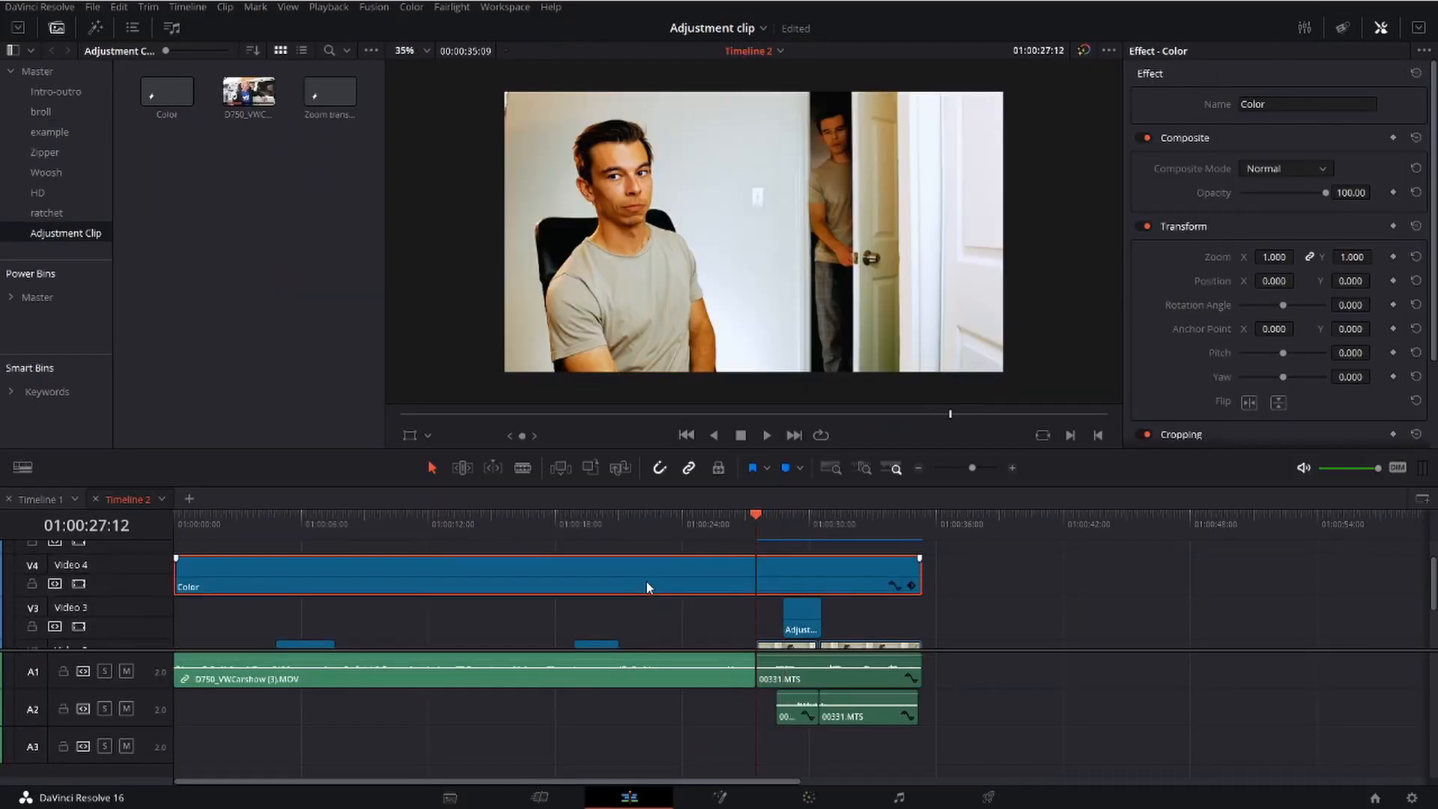
key("d")
scroll(668, 605, "down", 2)
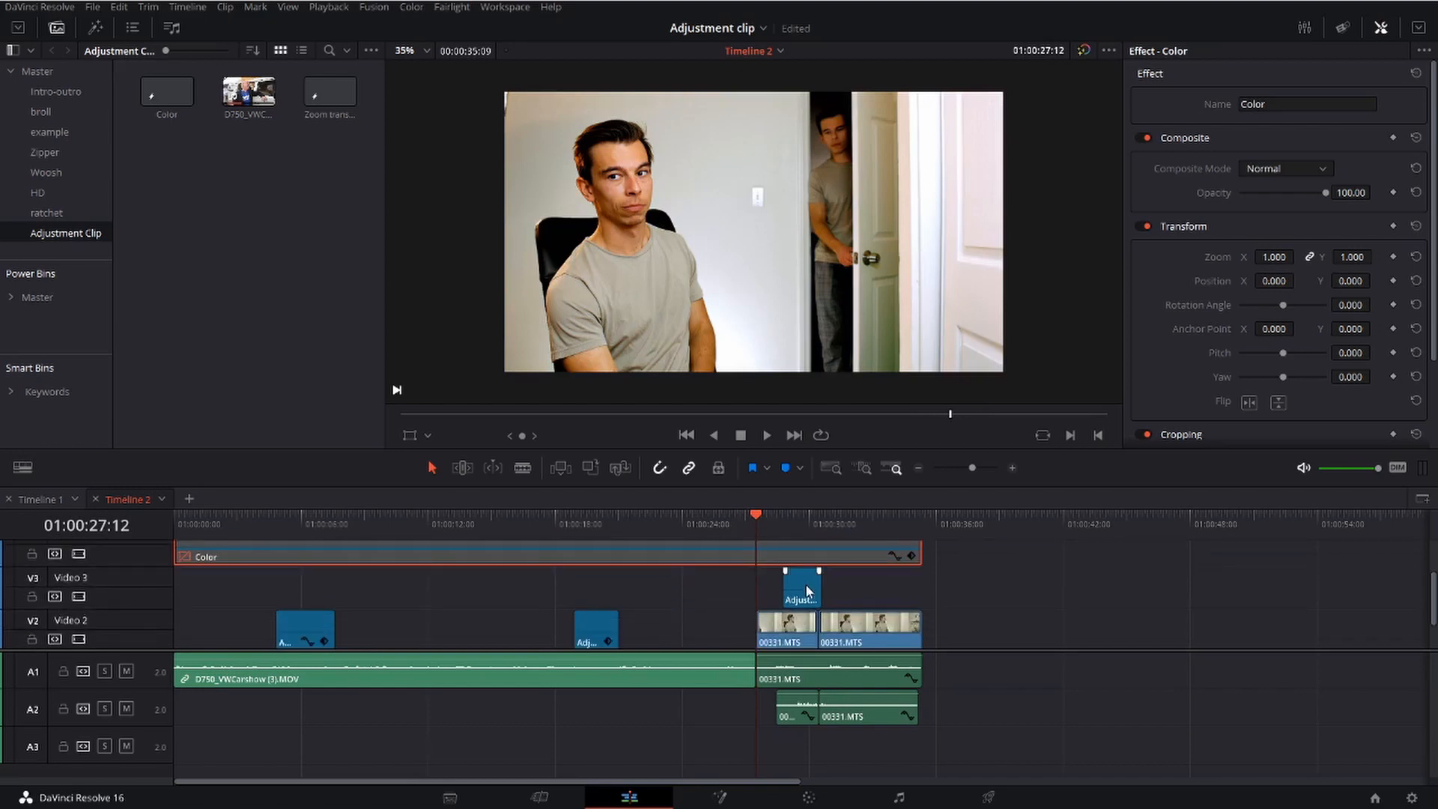
key("Delete")
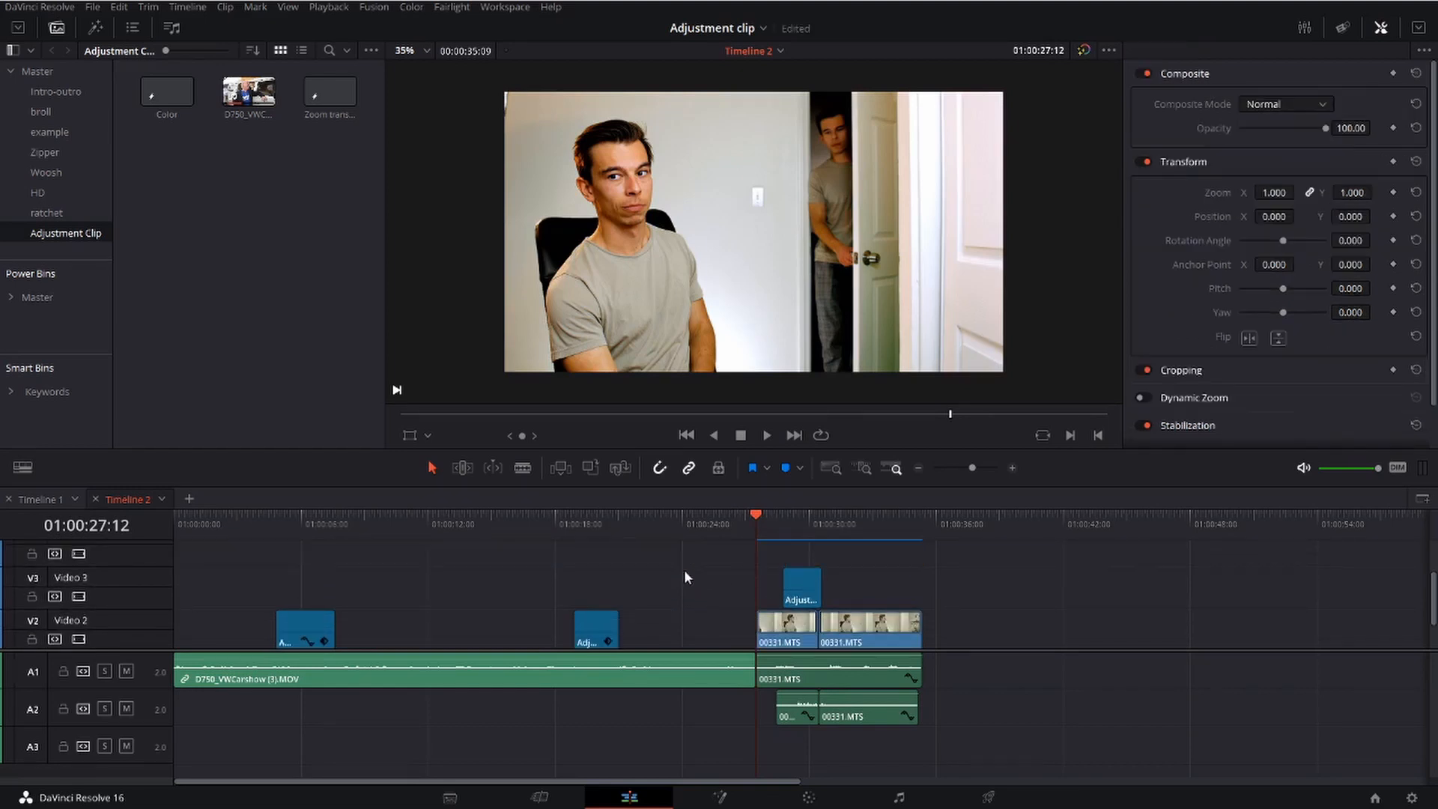
- Add a new Adjustment Clip effect on Video 3 directly before the 00331.MTS clips and park the playhead over it at 01:00:24:23
left_click(95, 28)
left_click_drag(163, 120, 659, 572)
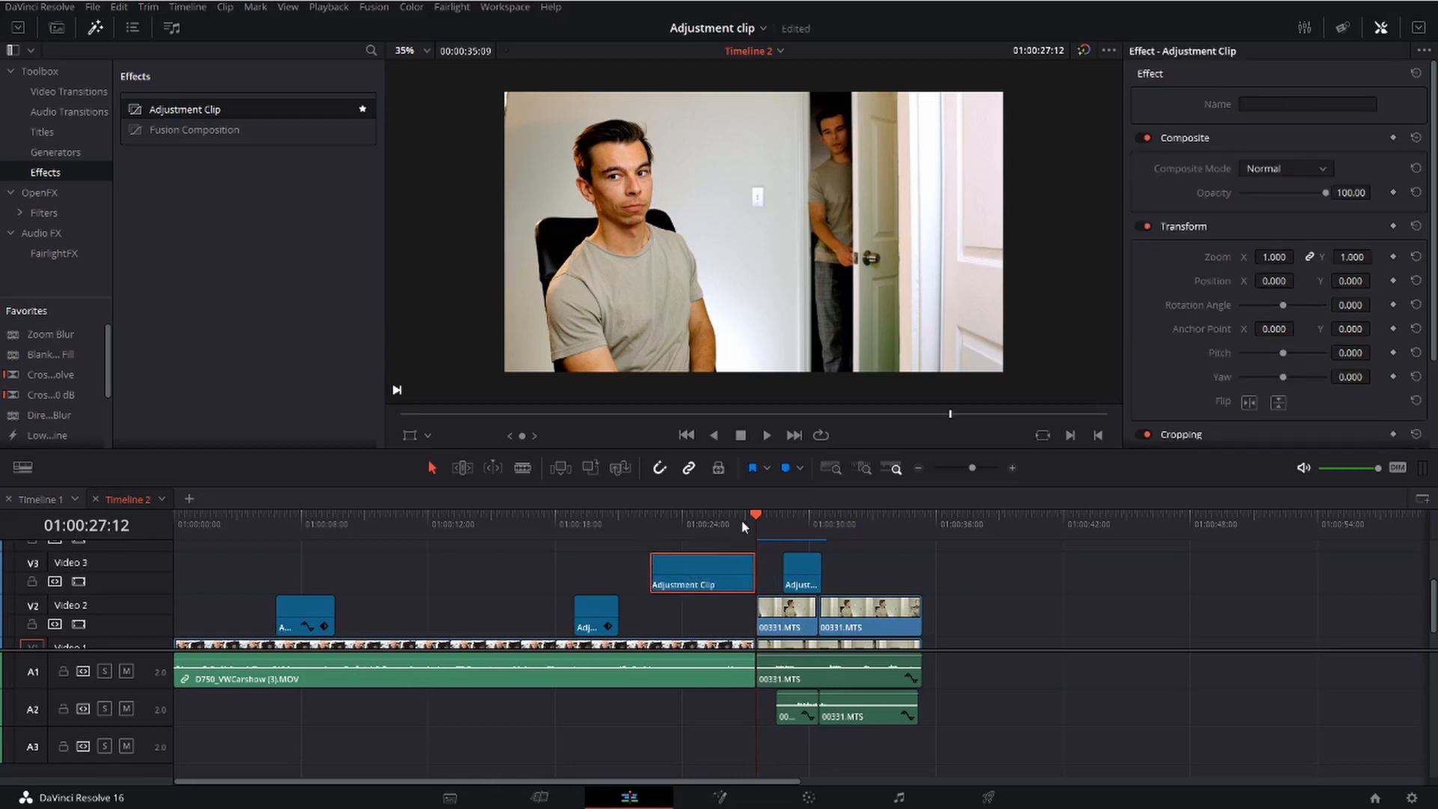
left_click_drag(732, 520, 701, 528)
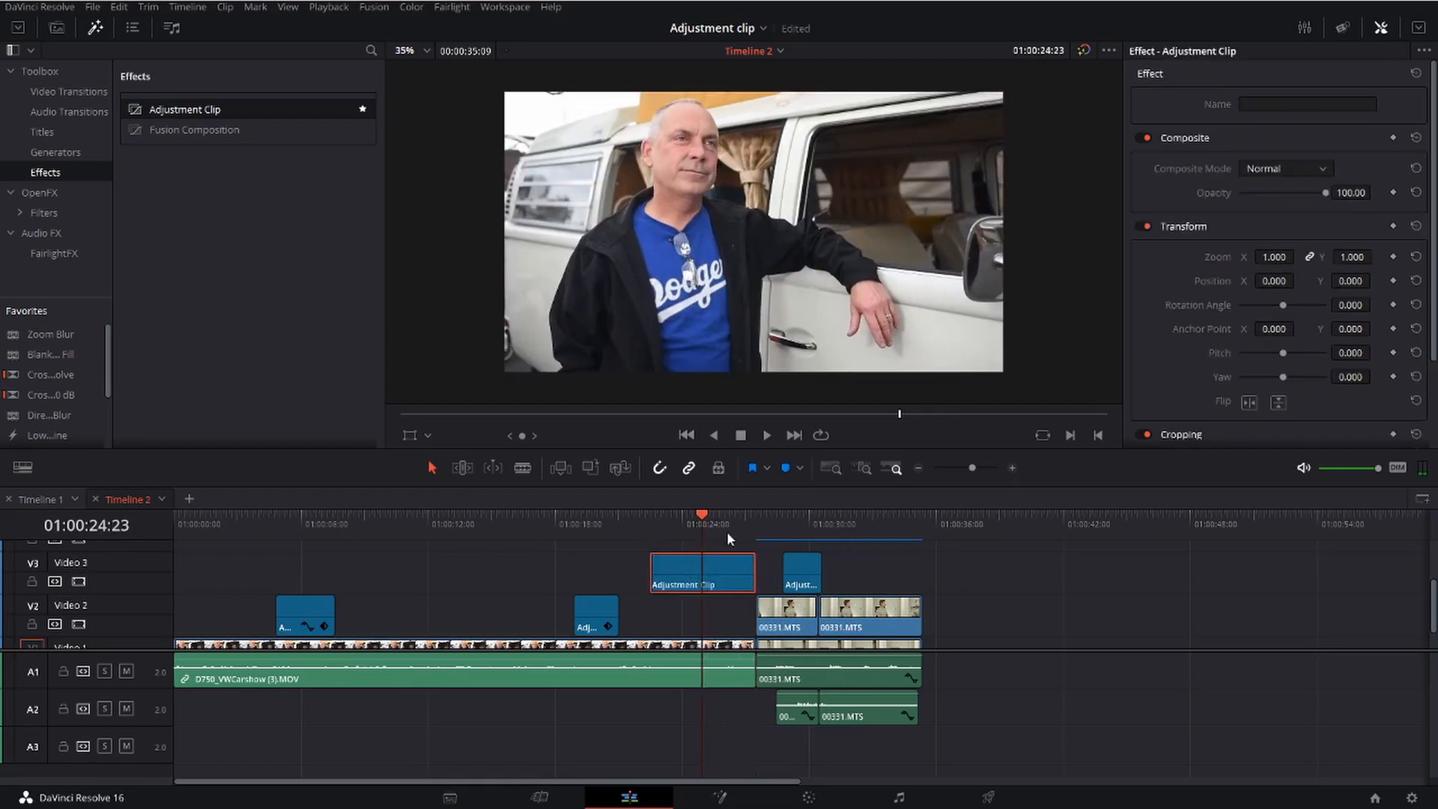
- Delete the older adjustment clips on Video 2 and Video 3, keeping only the new one selected
left_click(812, 581)
left_click(598, 623)
key("Delete")
left_click(299, 613)
key("Delete")
left_click(692, 586)
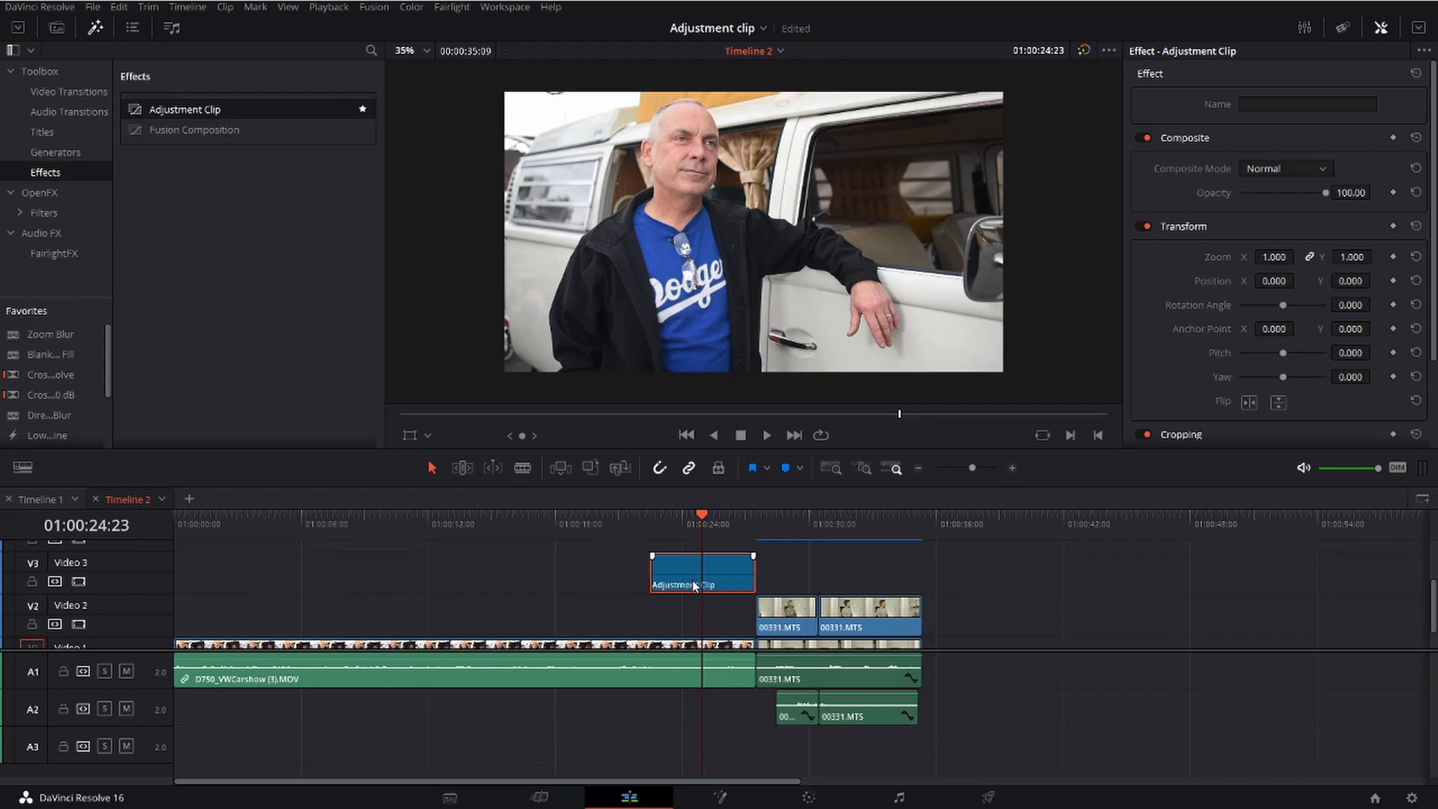
- Expand the keyframe editor on the Color page and try to scrub through the adjustment clip's keyframe timeline
left_click(810, 799)
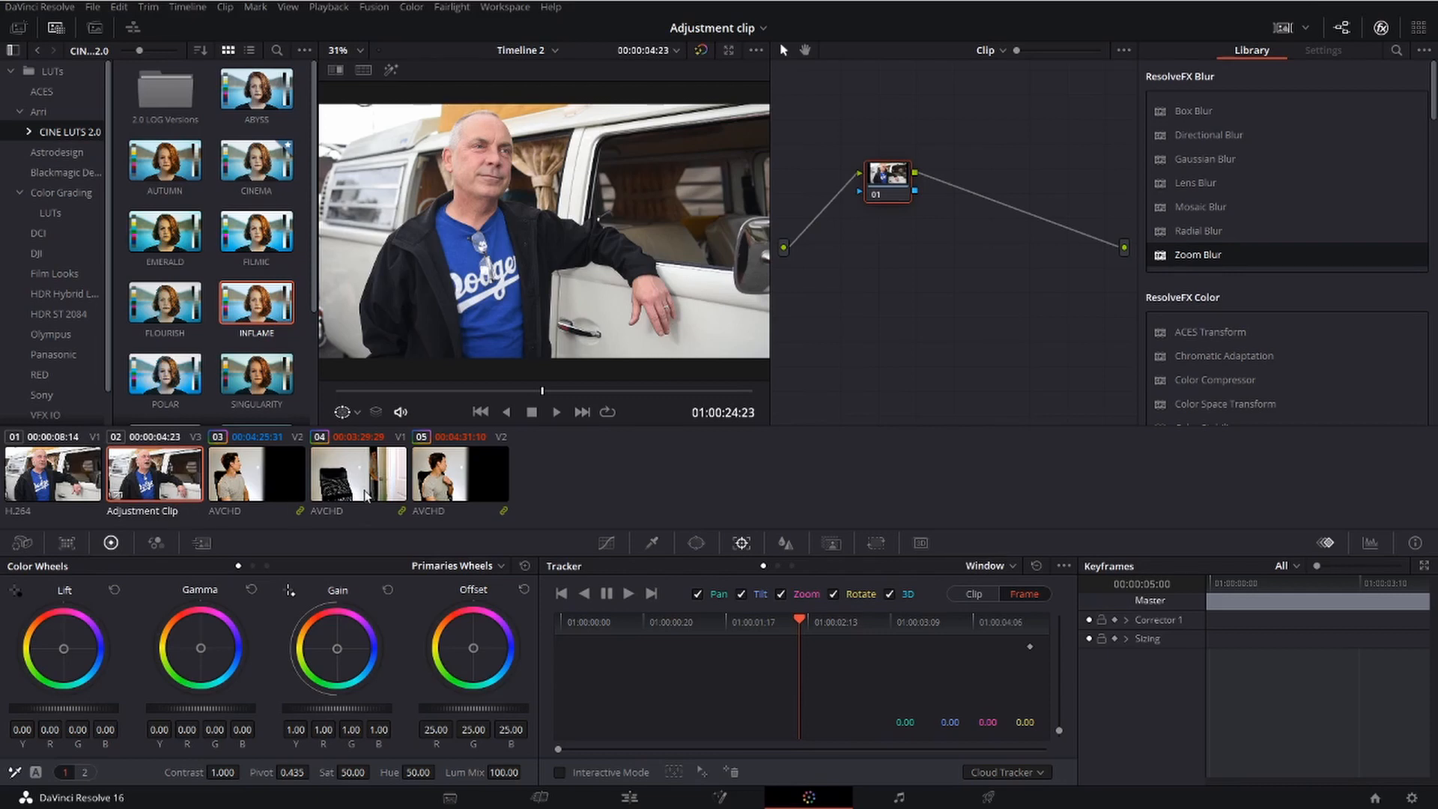
left_click(1237, 597)
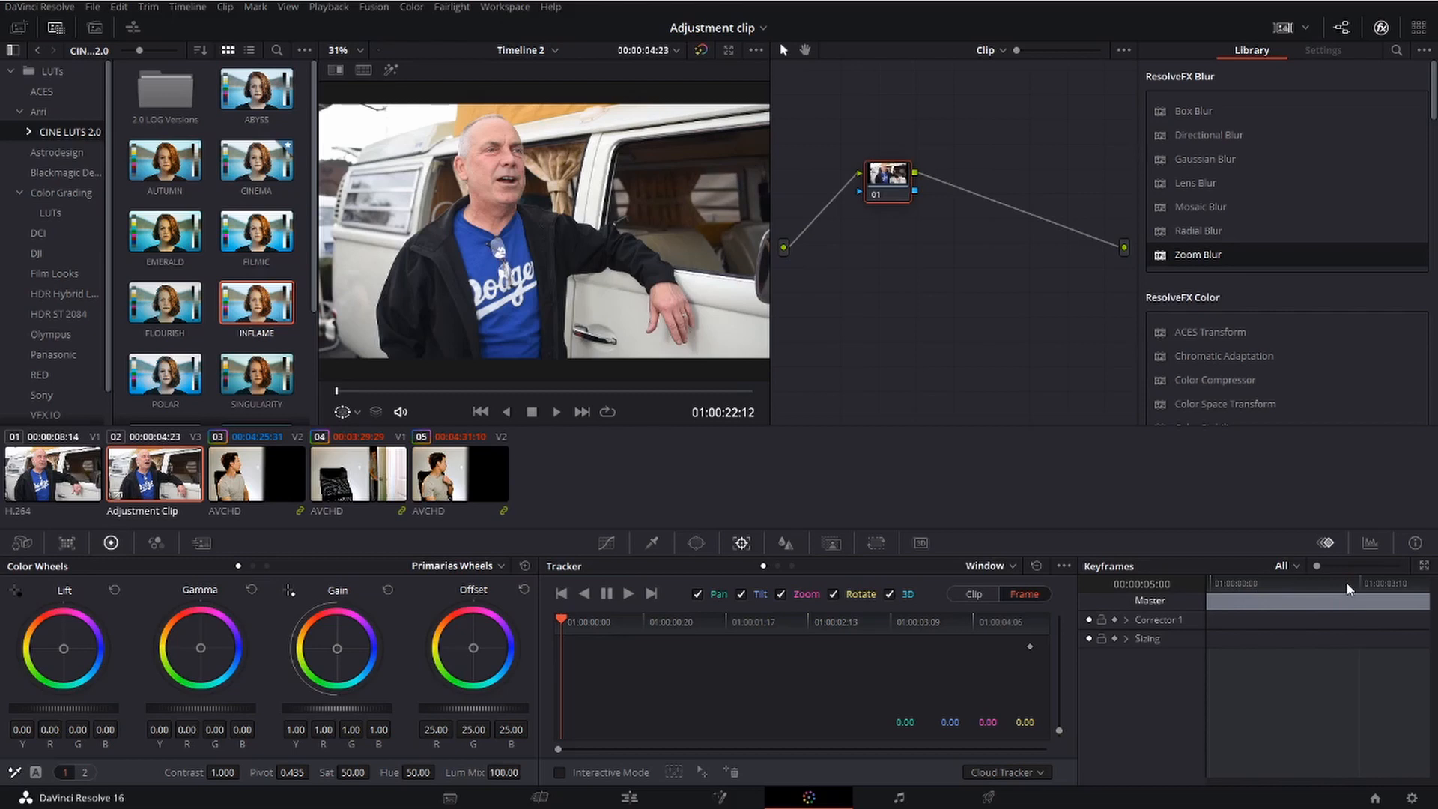
left_click(1423, 569)
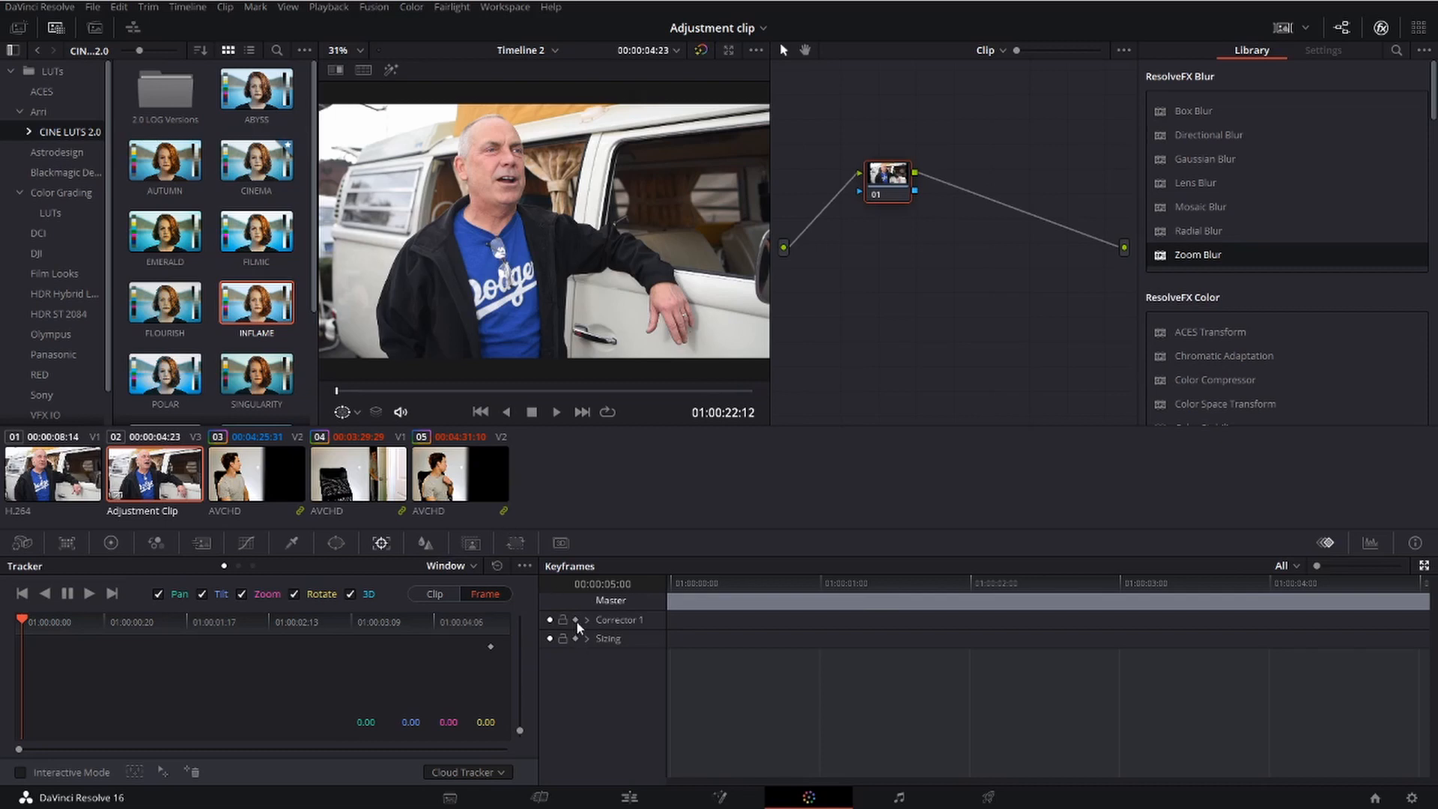
left_click_drag(822, 589, 933, 596)
left_click_drag(336, 391, 347, 392)
mouse_move(37, 621)
left_mouse_down()
mouse_move(101, 621)
mouse_move(48, 621)
left_mouse_up()
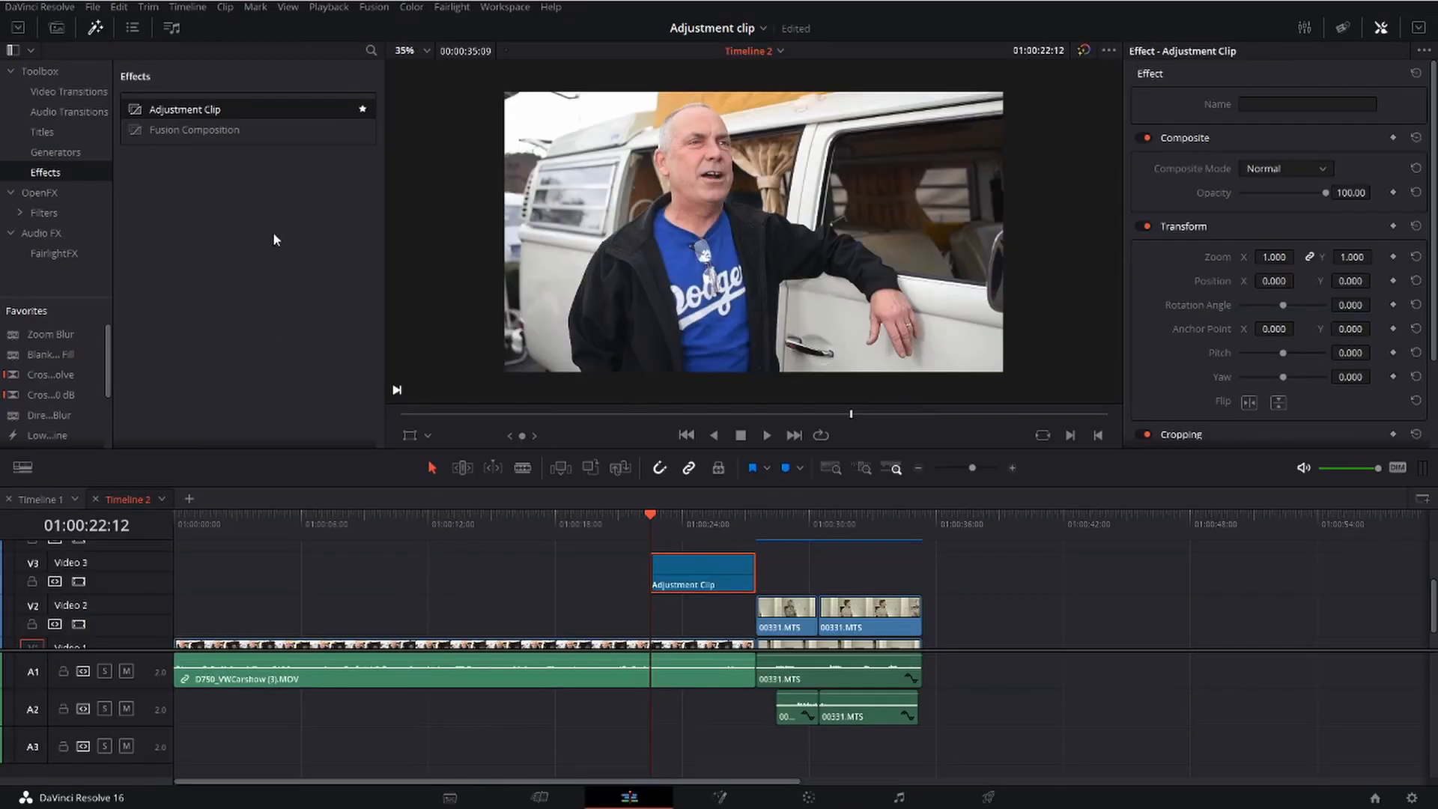
- Save the adjustment clip to the Adjustment Clip bin and replace the timeline original with the saved copy over the cut on Video 3
left_click(57, 27)
left_click_drag(676, 577, 282, 291)
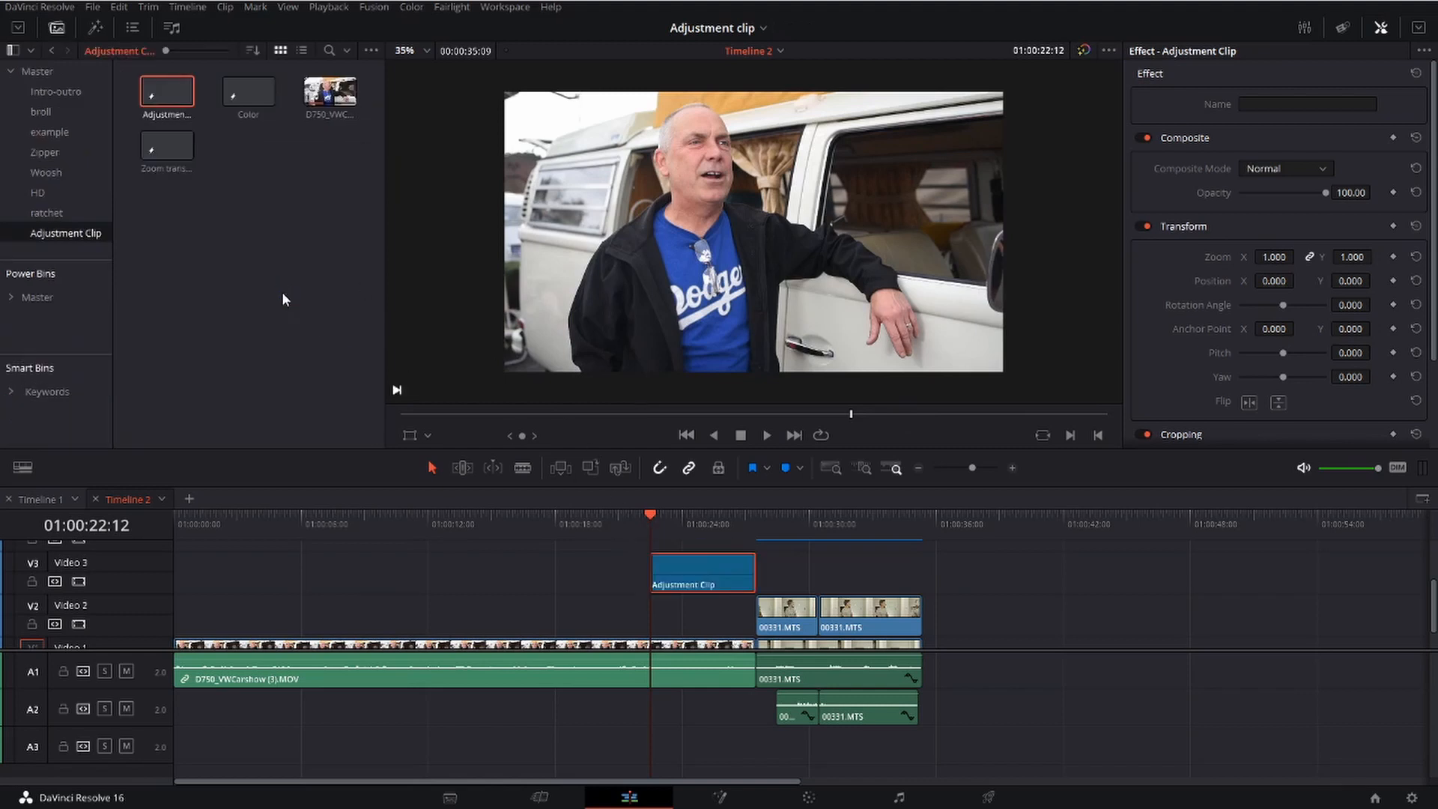
key("Delete")
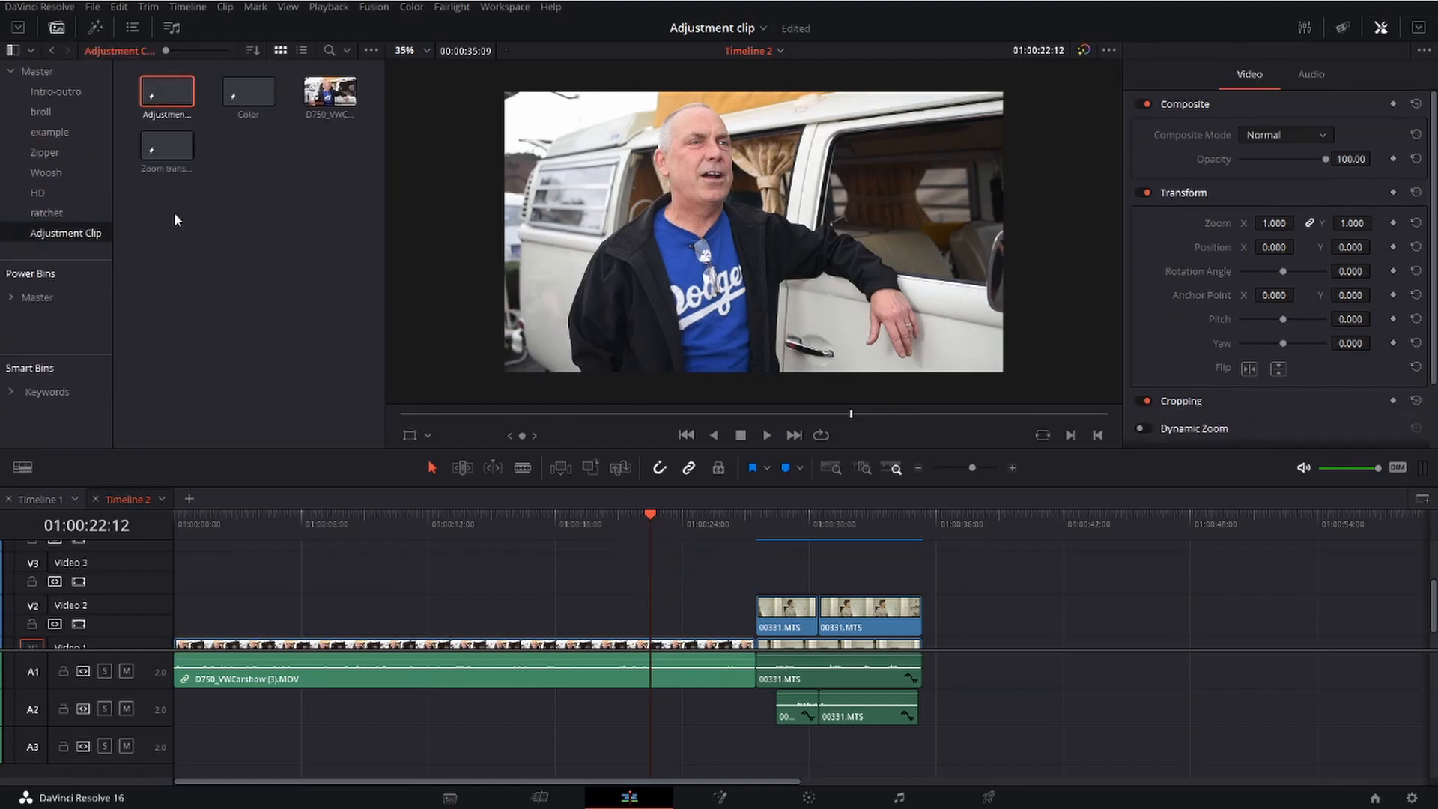
left_click_drag(146, 96, 197, 134)
left_click_drag(415, 340, 734, 562)
left_click(735, 561)
left_click(739, 530)
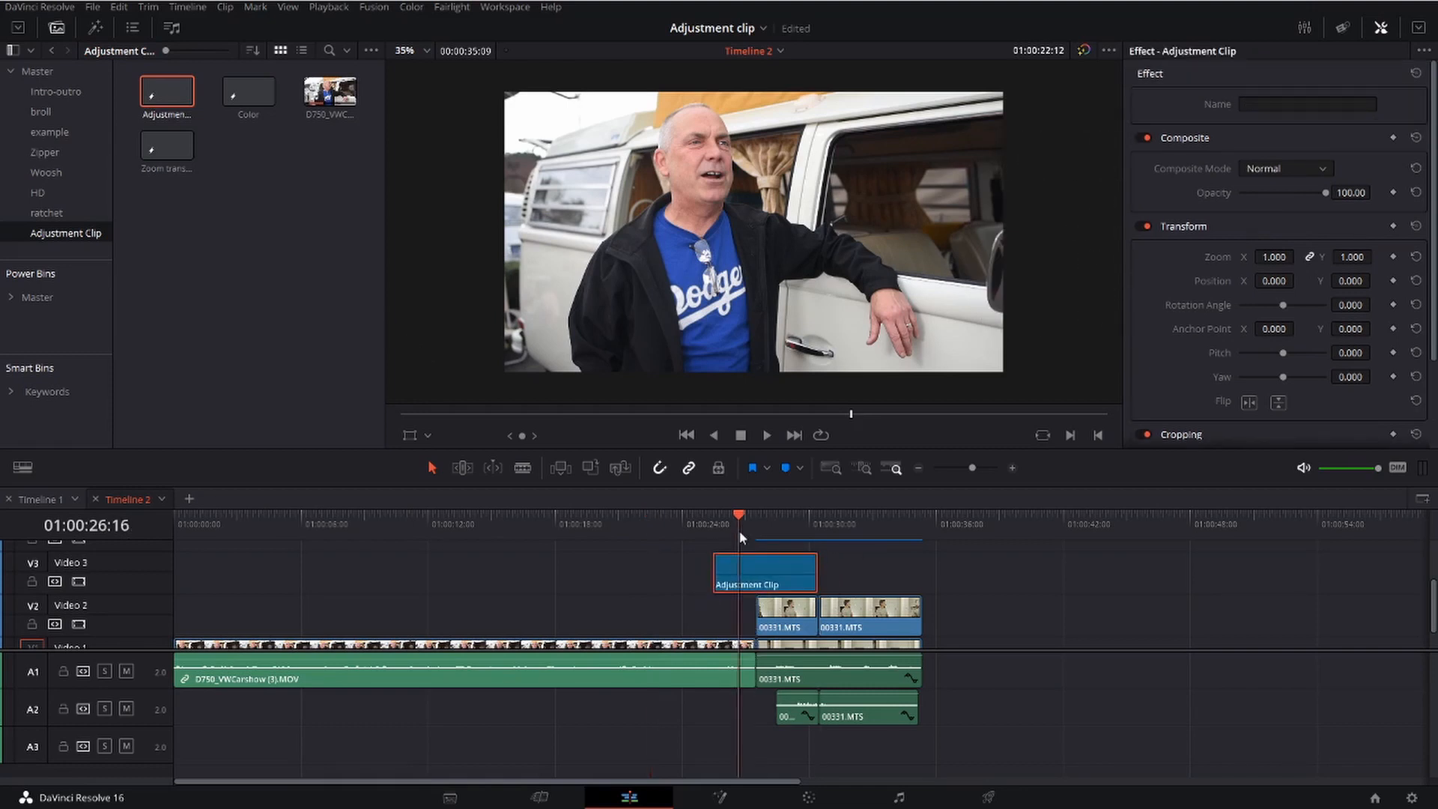
- Scrub the saved adjustment clip's keyframe timeline on the Color page to 00:00:01:02 and return to the Edit page
left_click(809, 798)
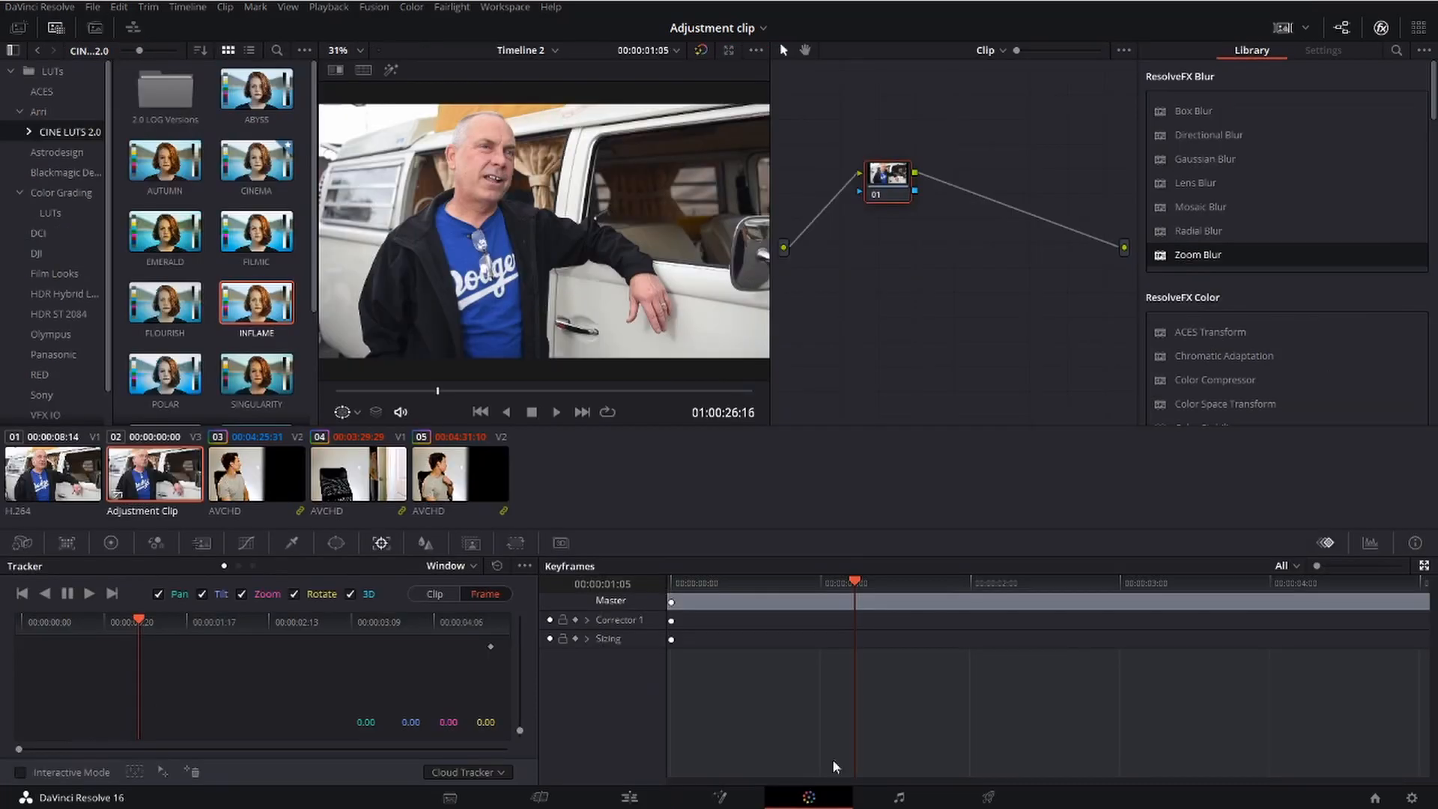
mouse_move(860, 584)
left_mouse_down()
mouse_move(814, 586)
mouse_move(996, 593)
mouse_move(840, 593)
left_mouse_up()
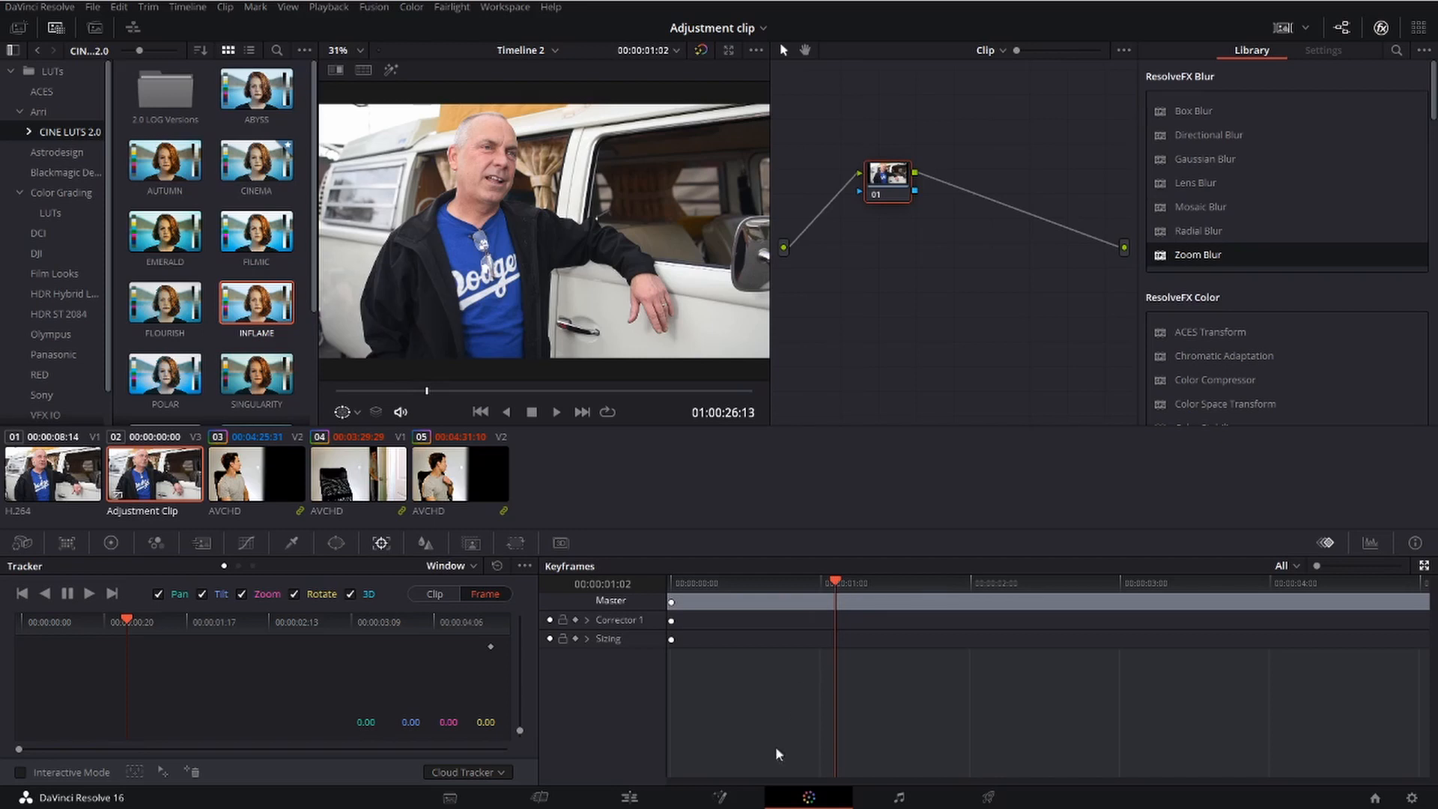
left_click(629, 797)
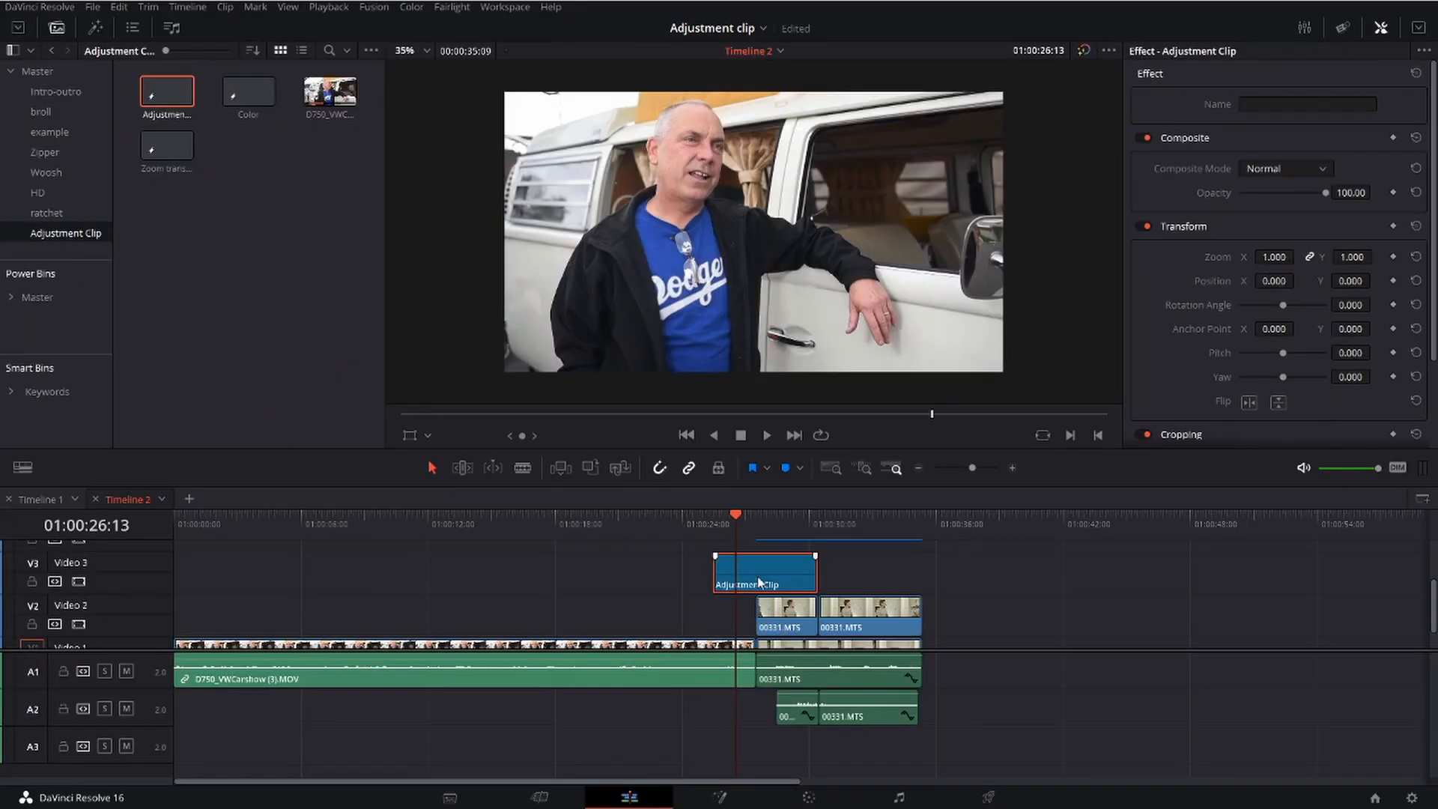
- Delete the saved adjustment clip from the timeline and its bin, and add a fresh Adjustment Clip effect over the cut on Video 3
key("Delete")
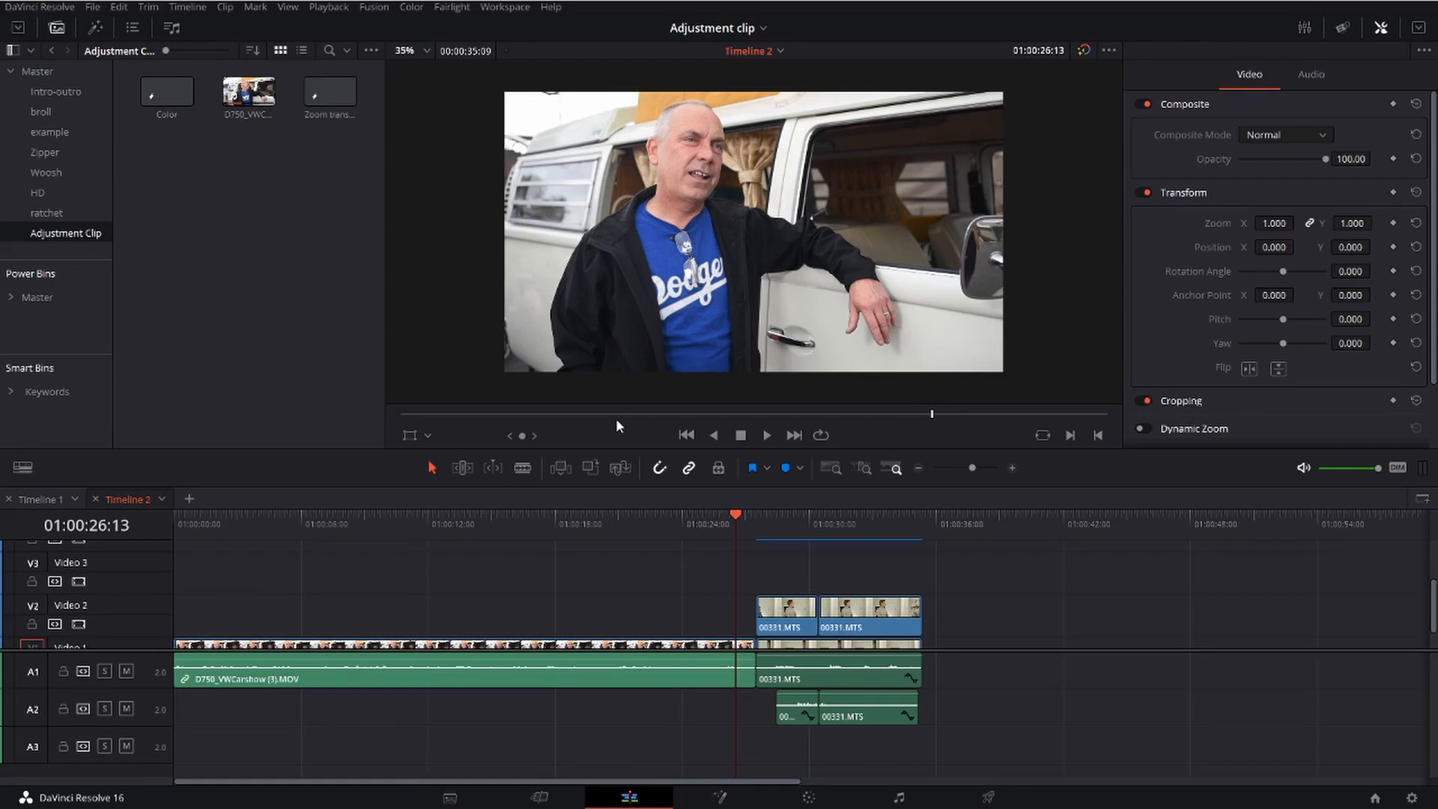
left_click(38, 297)
left_click(58, 234)
left_click(95, 27)
left_click_drag(181, 105, 692, 596)
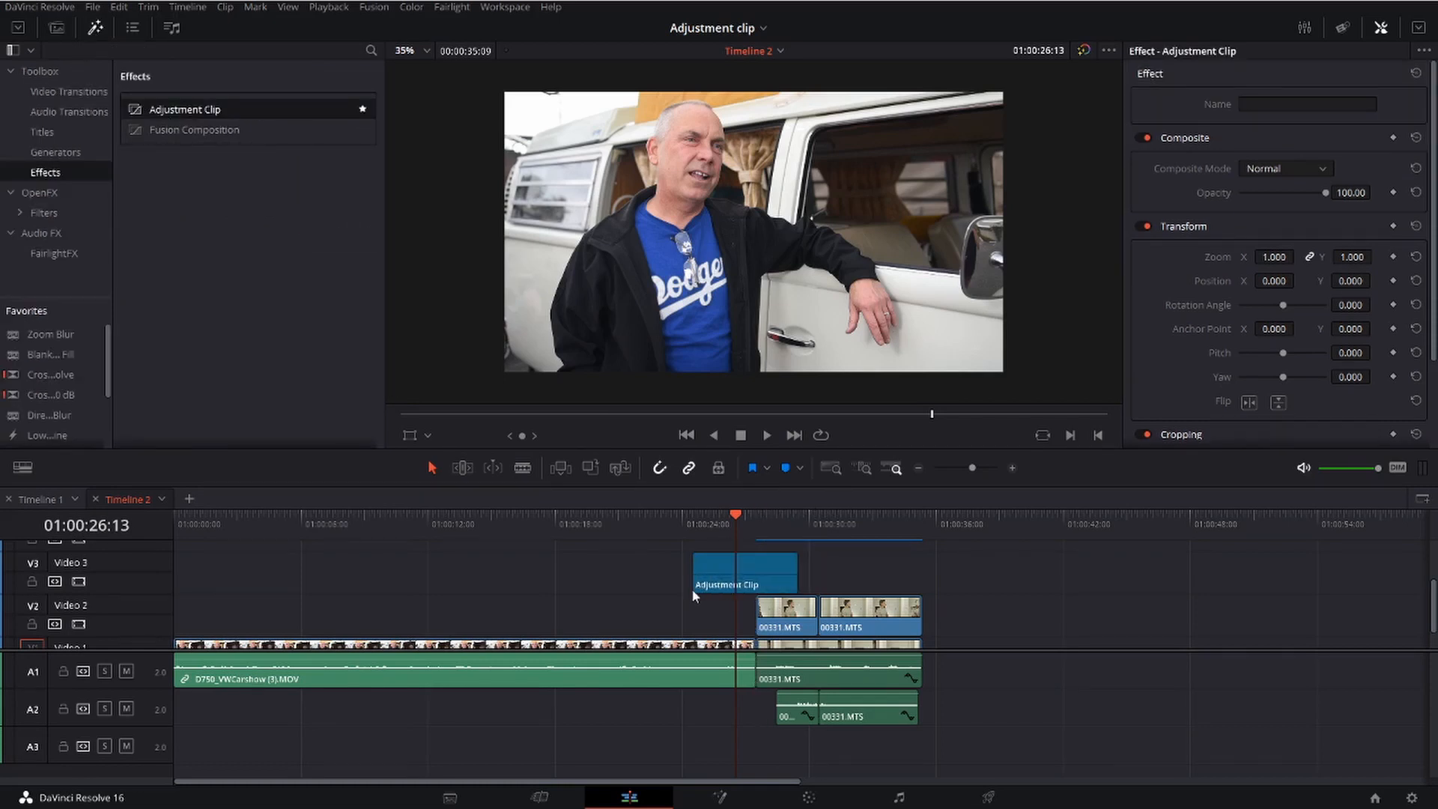
- Save the Video 3 adjustment clip to the fx folder in the Master power bin and rename it Zoom
left_click(63, 29)
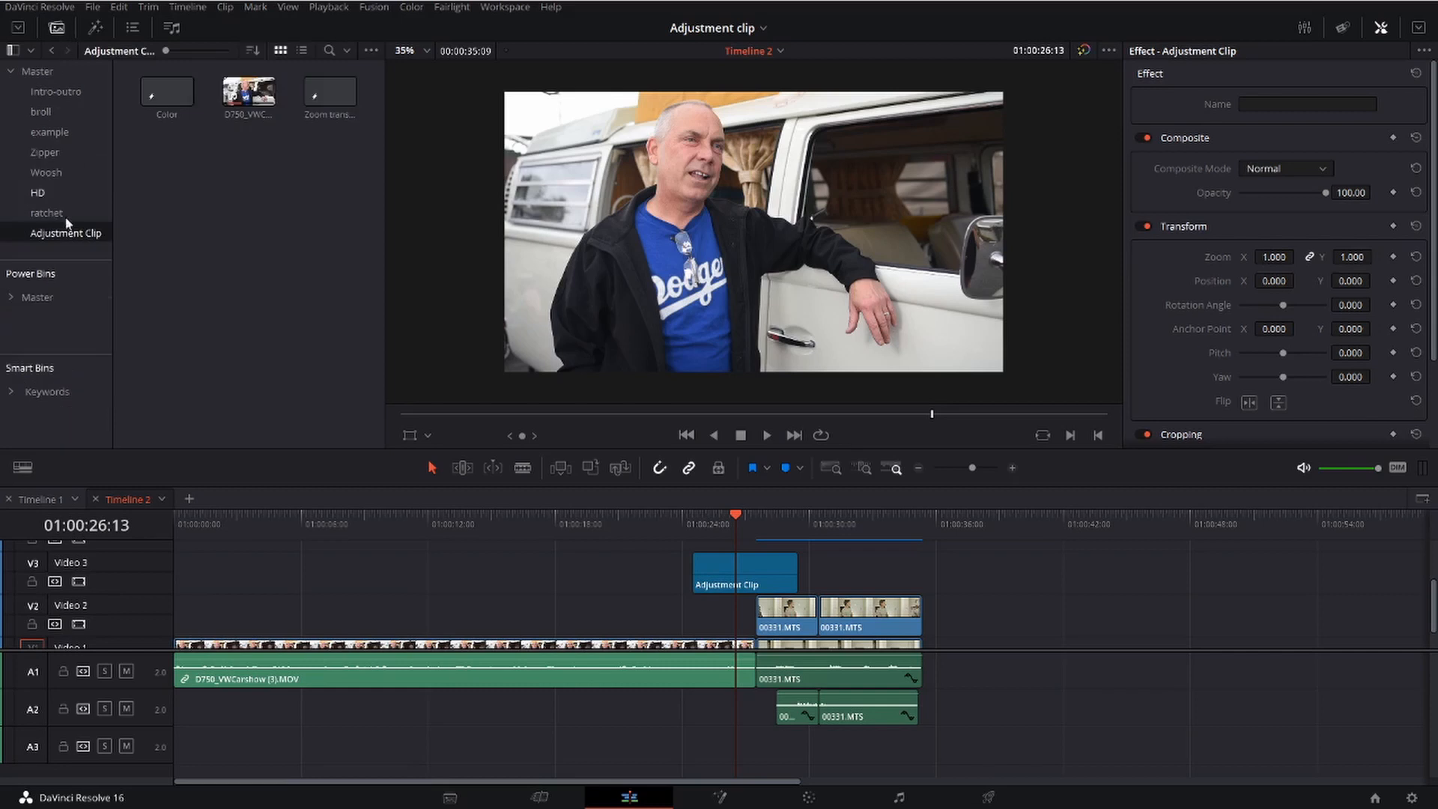
left_click(58, 296)
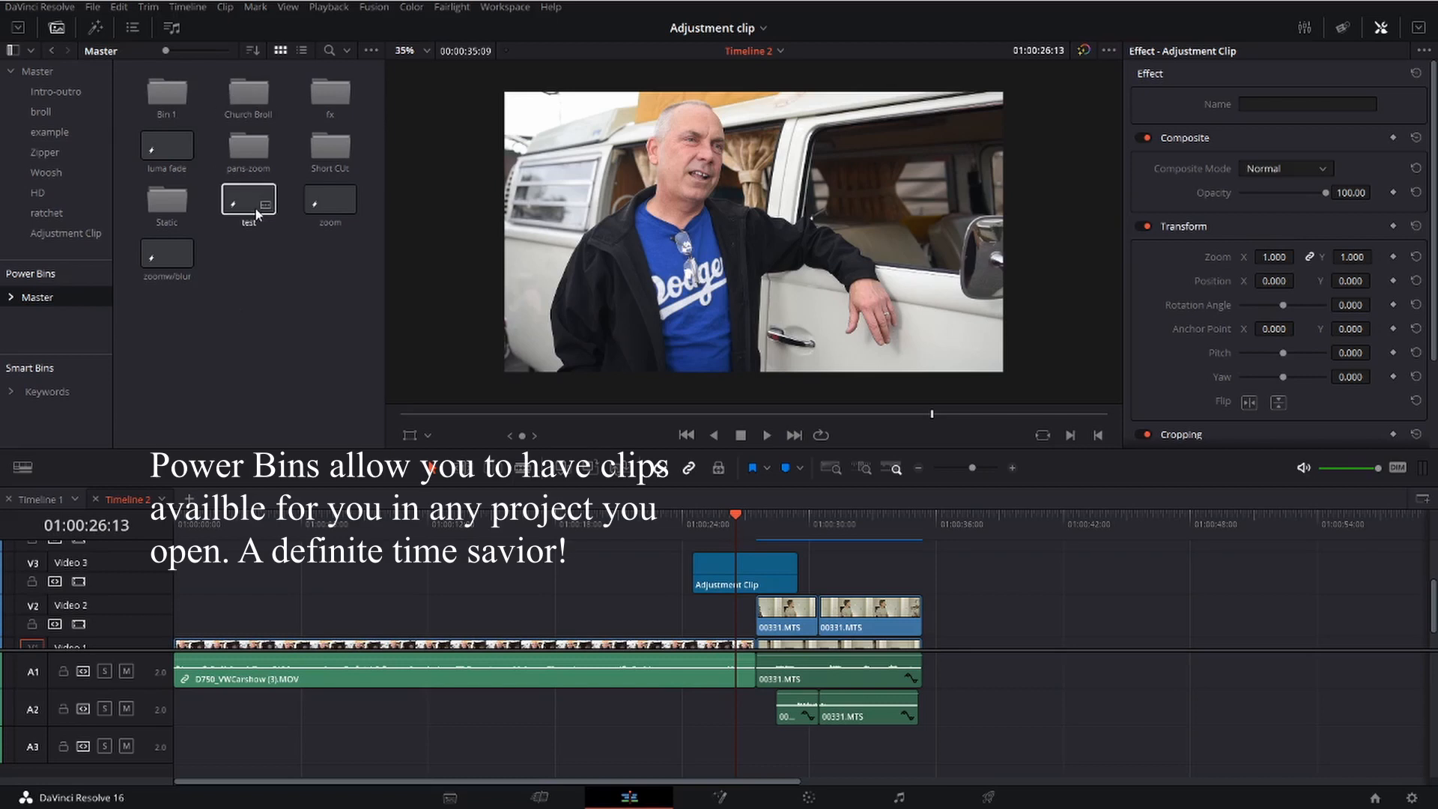
left_click(10, 298)
left_click(11, 297)
double_click(329, 101)
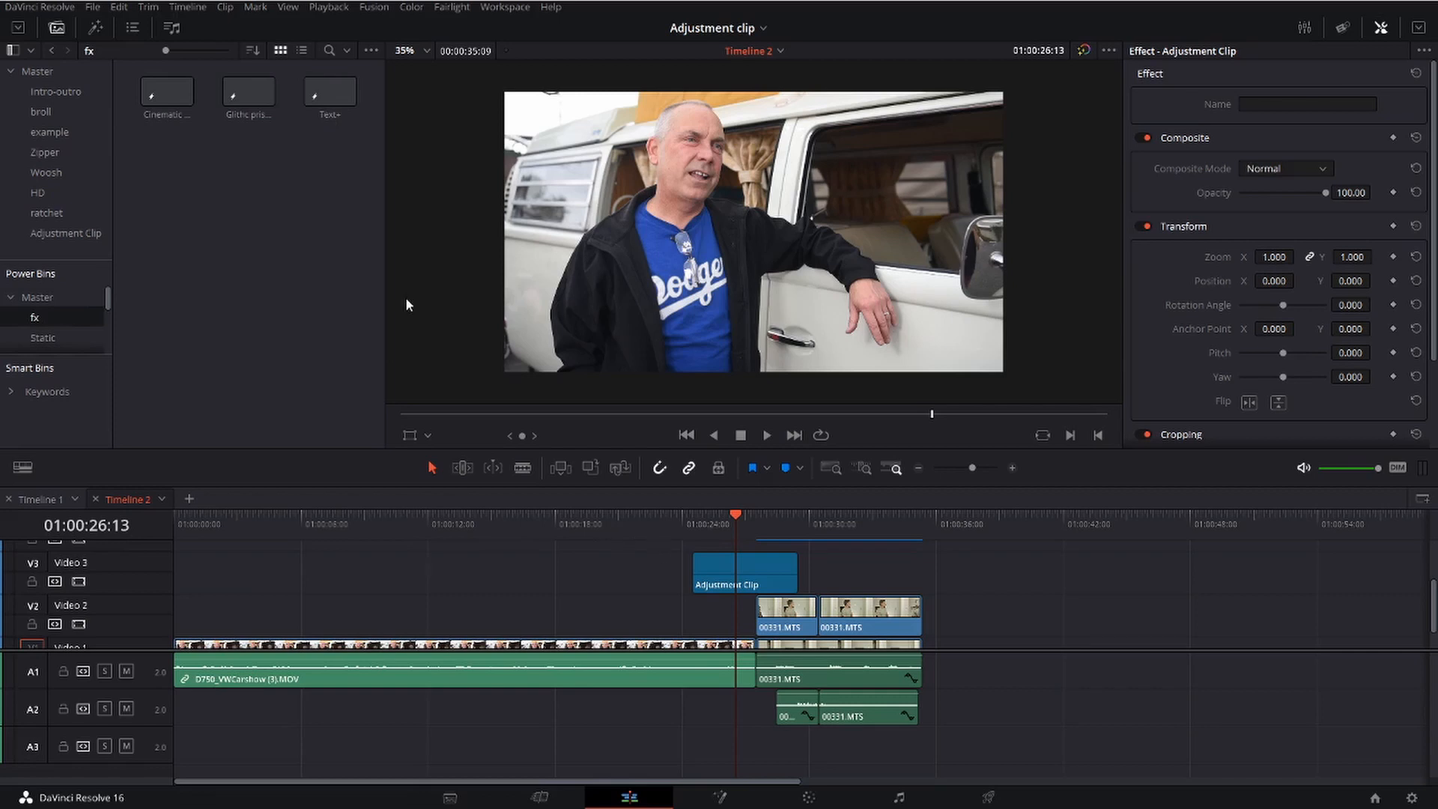
left_click(714, 575)
left_click_drag(714, 575, 271, 279)
left_click(166, 115)
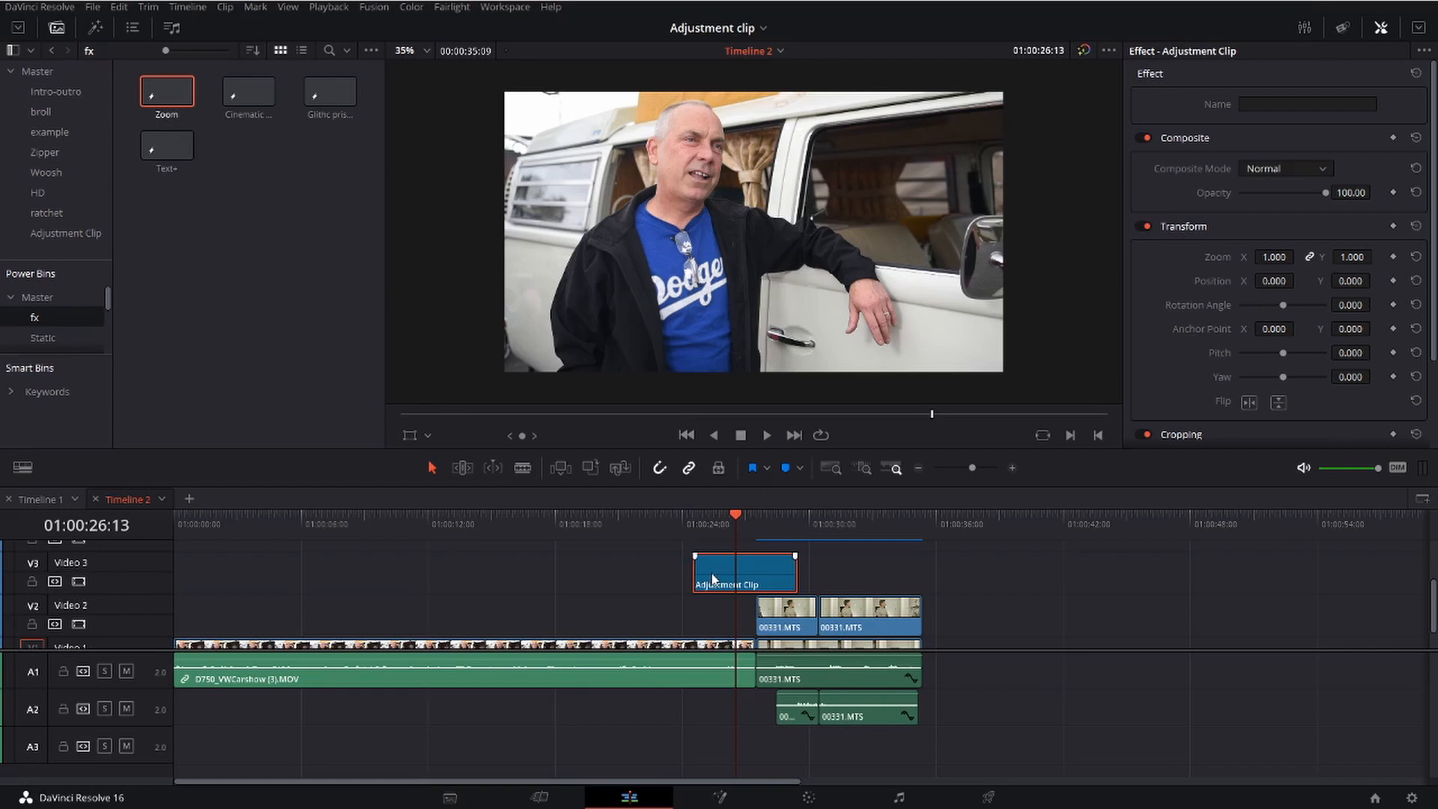
- Replace the adjustment clip on Video 3 with the saved Zoom clip from the fx power bin and select it
key("Delete")
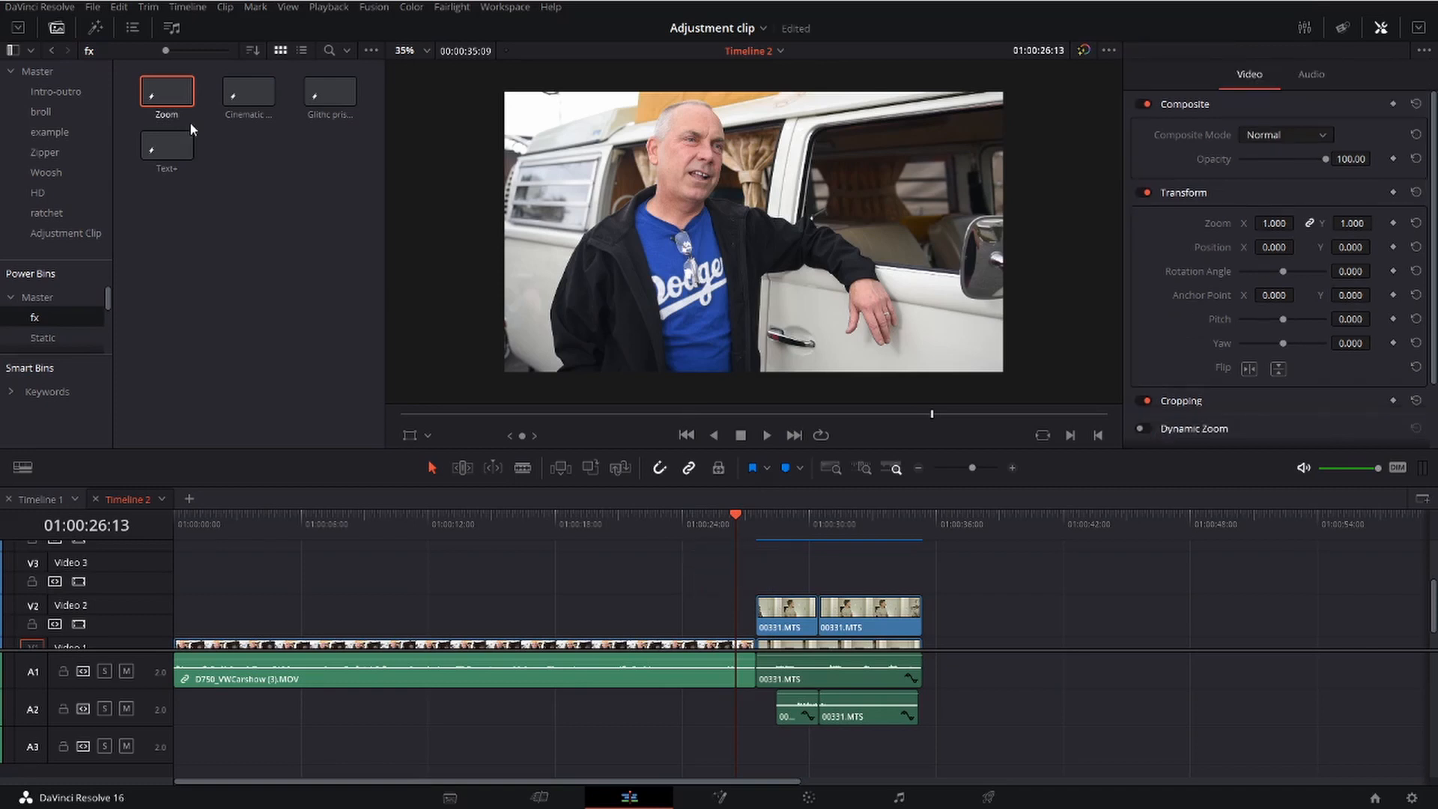
left_click_drag(155, 92, 681, 576)
left_click(725, 580)
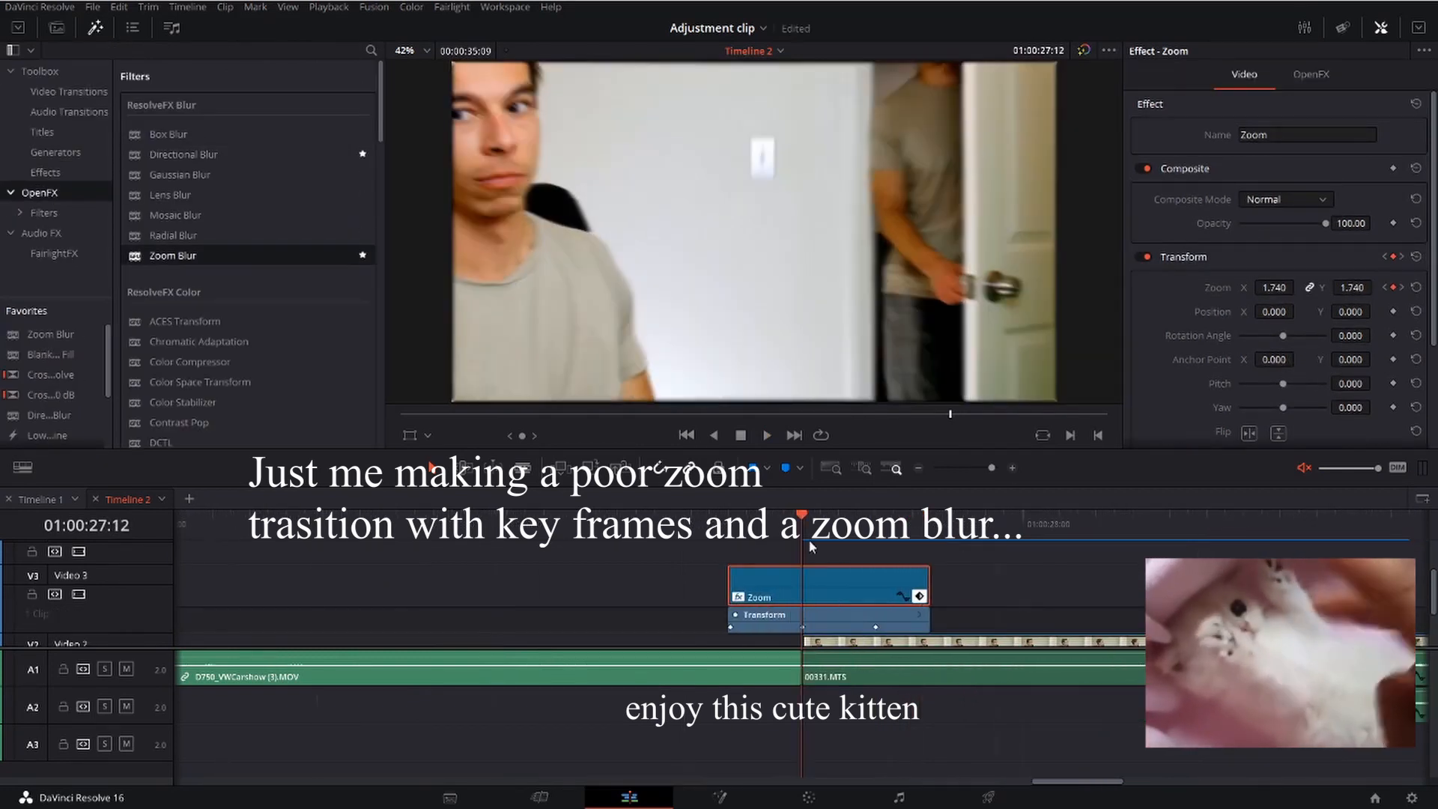
- Keyframe the Zoom Blur's Smooth Strength on the Zoom clip at 01:00:27:08 and advance to the end keyframe position at 01:00:27:16
key("Left")
key("Left")
key("Left")
key("Left")
left_click(1310, 74)
left_click(1394, 135)
key("Right")
key("Right")
key("Right")
key("Right")
key("Right")
key("Right")
key("Right")
key("Right")
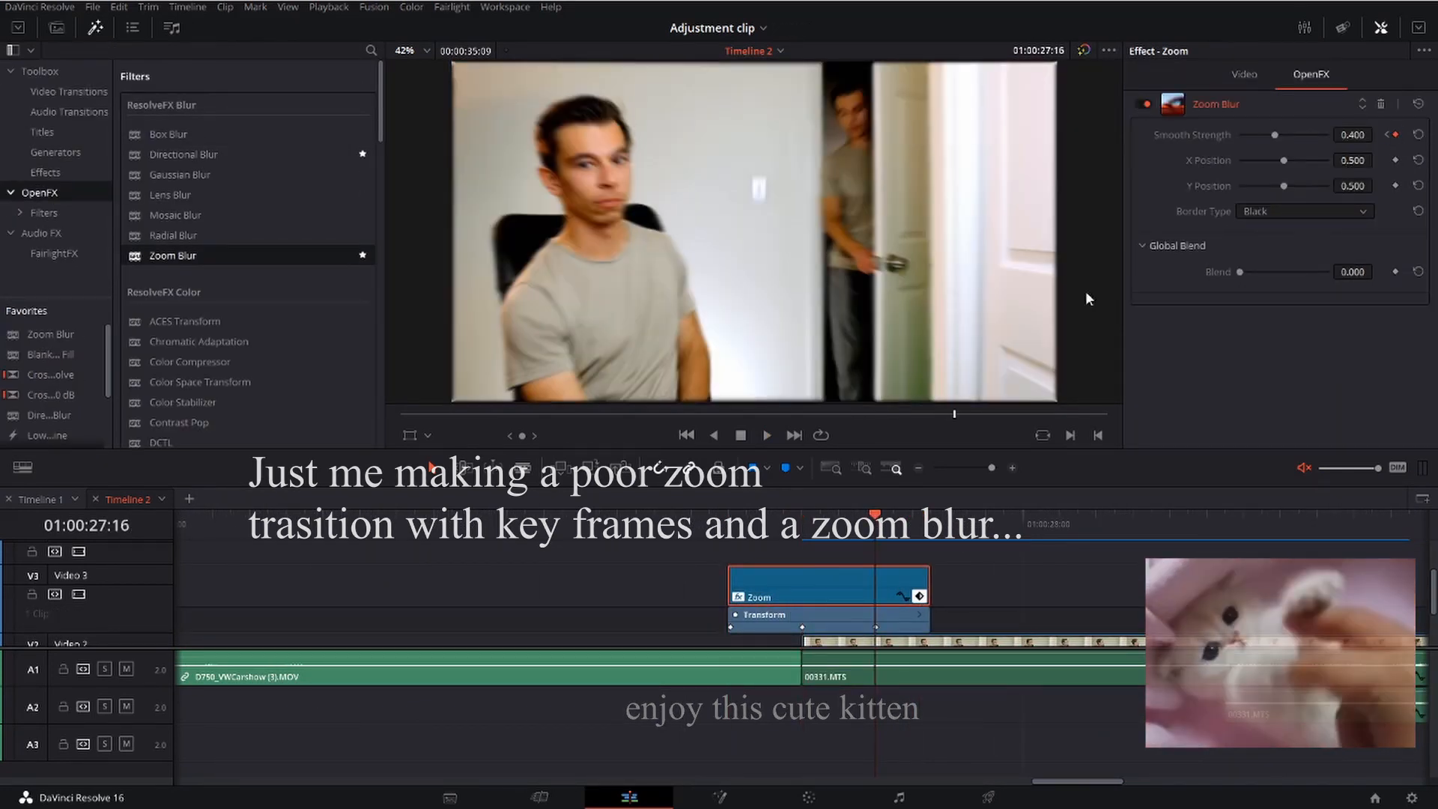
- Increase the Zoom Blur's Smooth Strength at the cut frame 01:00:27:12 and go back to the previous keyframe
key("Left")
key("Left")
key("Left")
key("Left")
left_click_drag(1276, 135, 1297, 137)
left_click(1387, 134)
- Play back the zoom blur transition over the cut and return the playhead to the Zoom clip's start at 01:00:27:08
key("space")
key("space")
left_click(729, 519)
key("space")
left_click(729, 519)
left_click(729, 519)
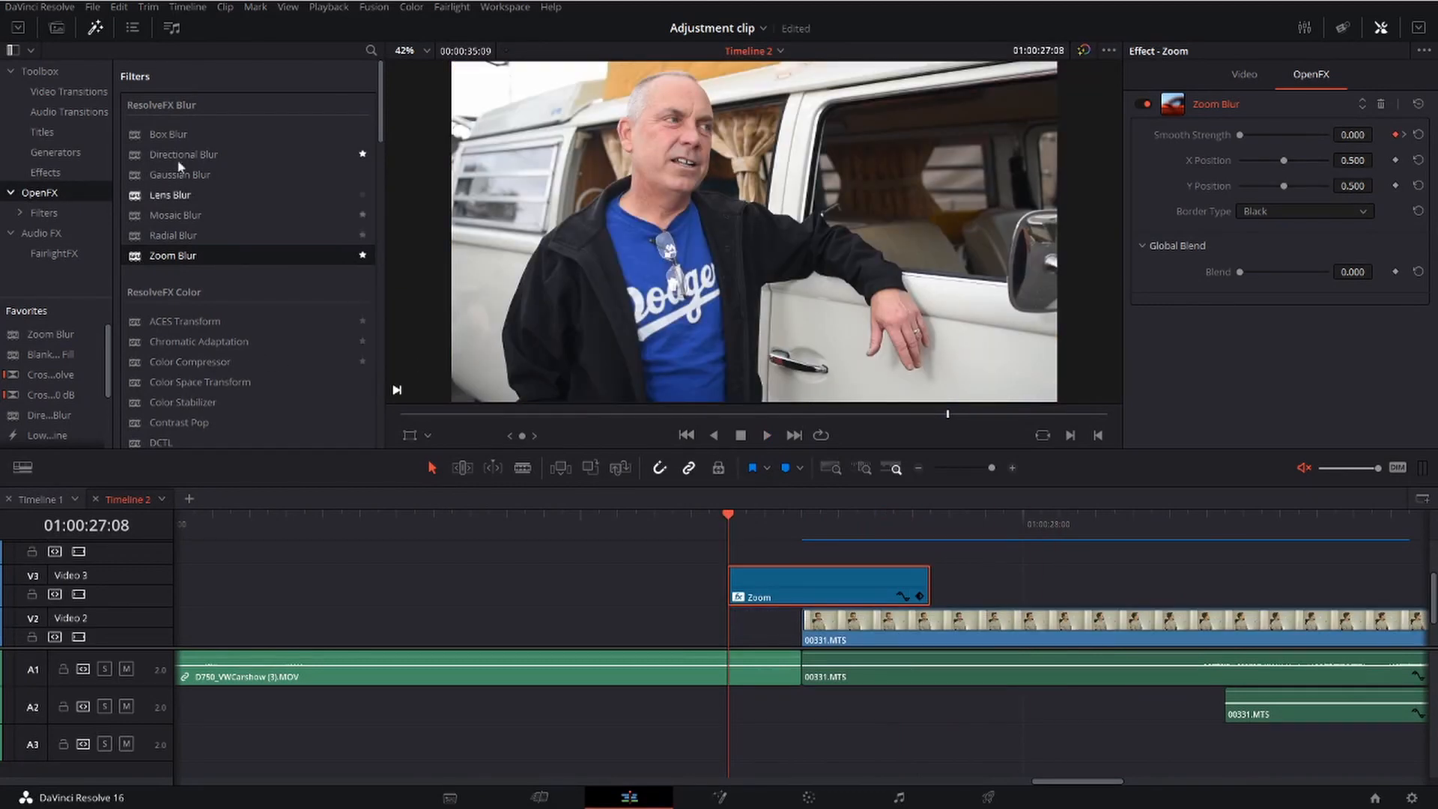
- Save the keyframed Zoom clip from Video 3 into the fx power bin
left_click(52, 28)
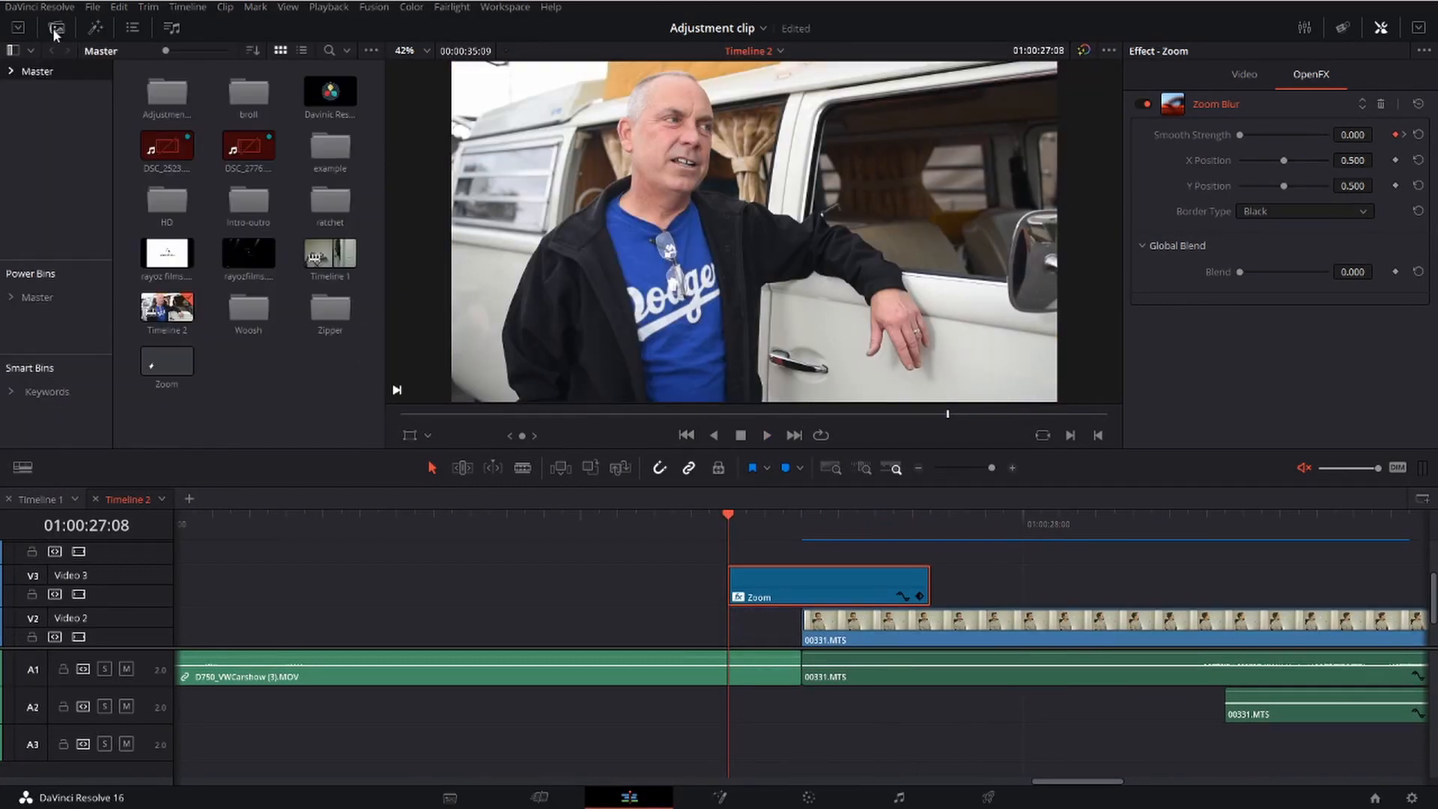
left_click(26, 297)
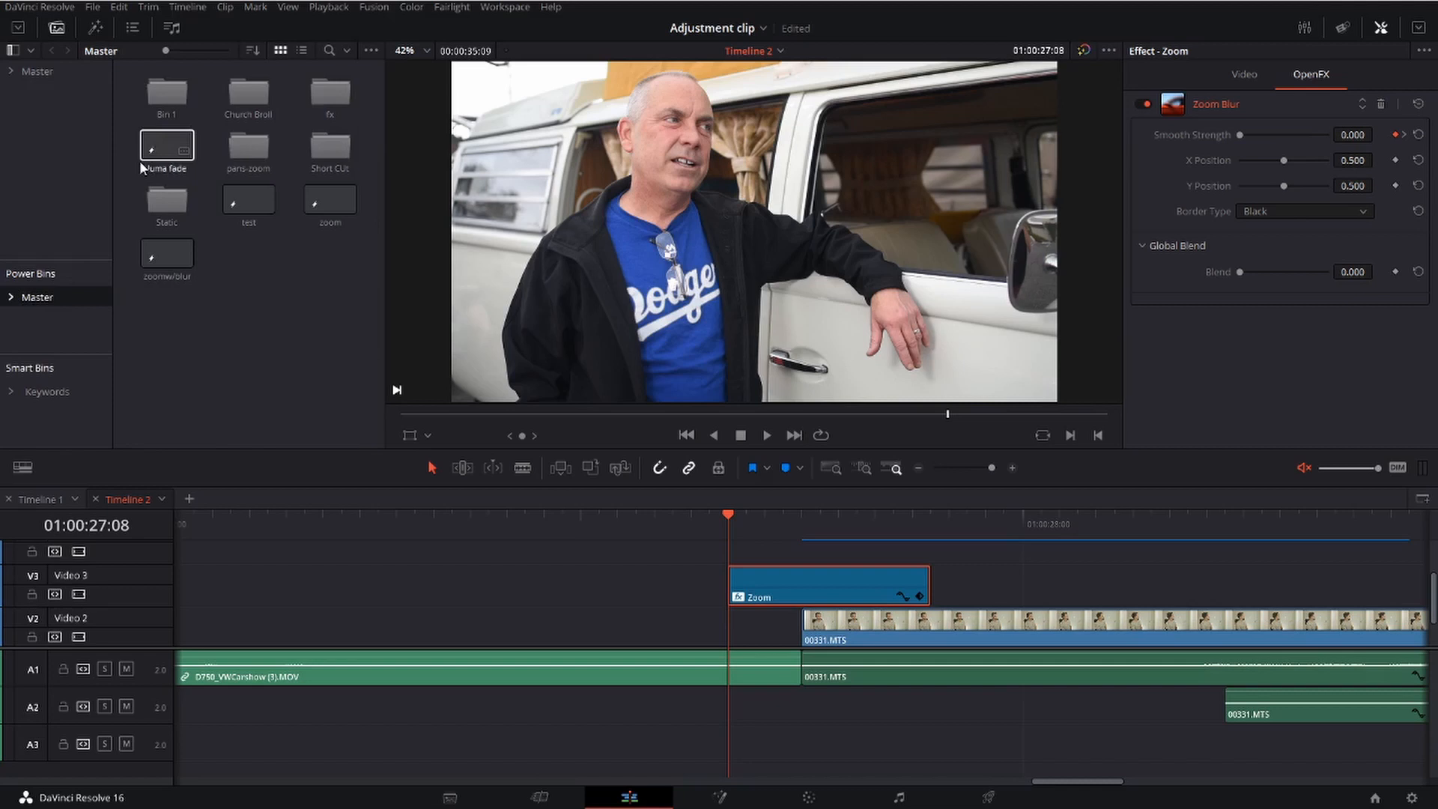
double_click(317, 97)
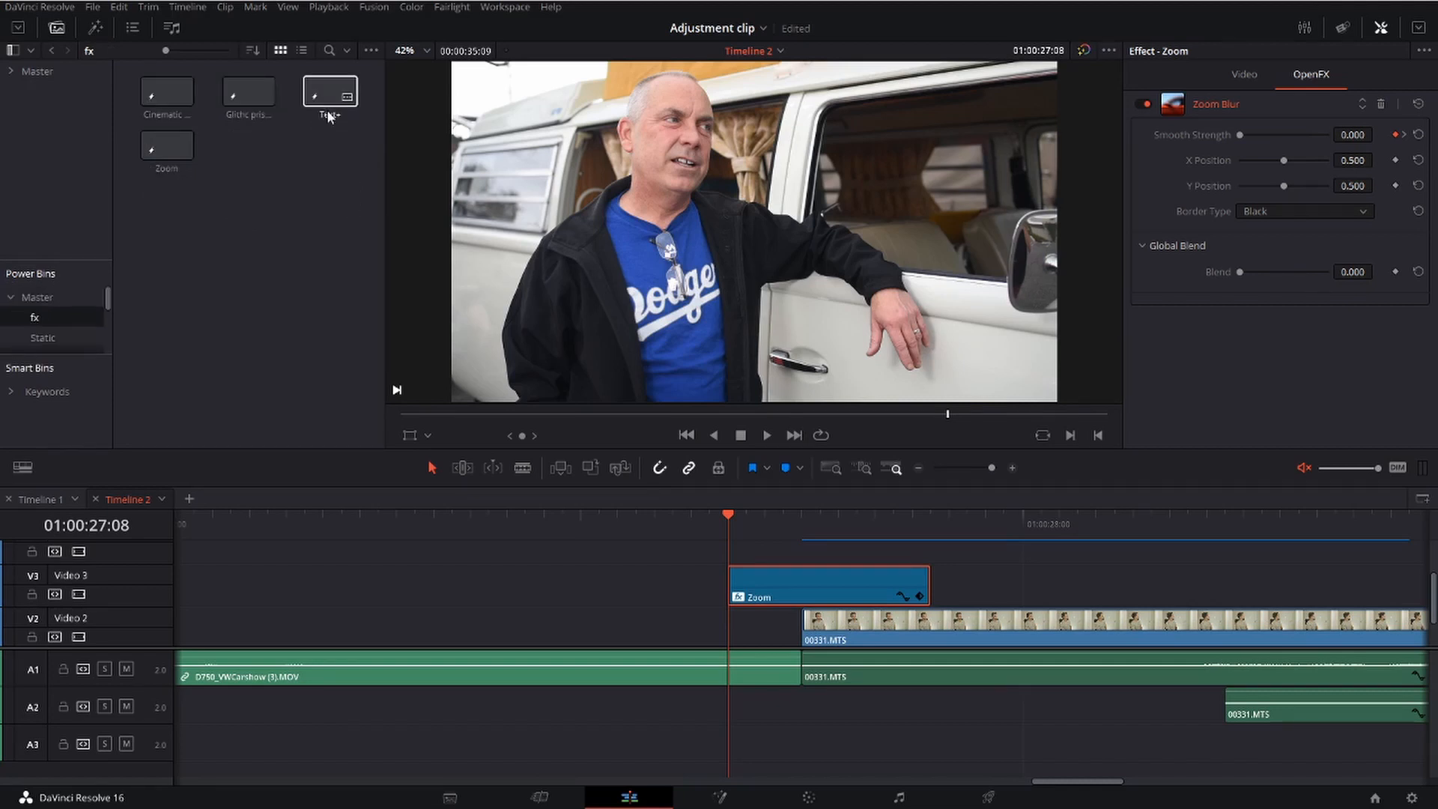
left_click_drag(860, 582, 313, 326)
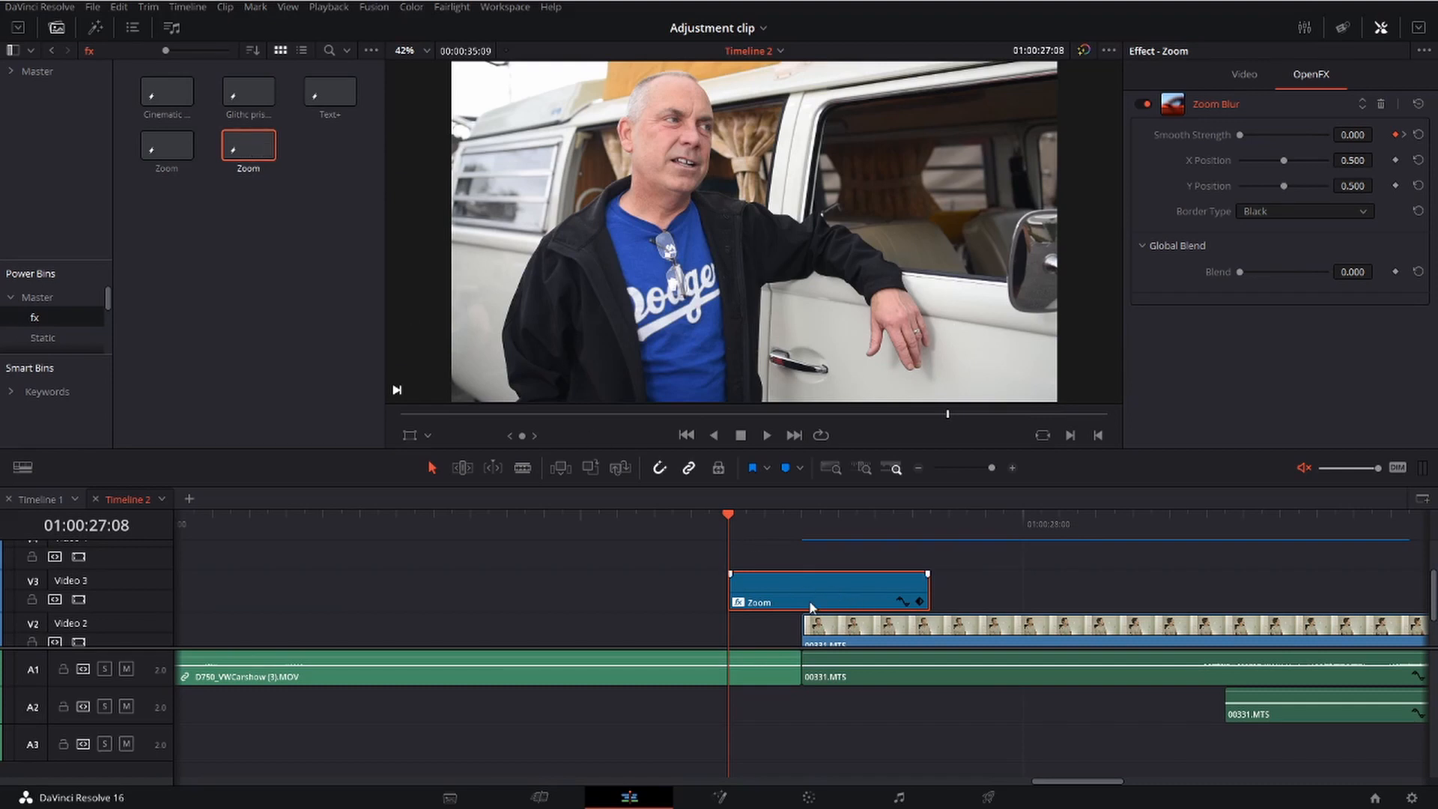
- Replace the Zoom clip on Video 3 with its saved copy from the fx power bin at 01:00:27:08 and play it back
key("Delete")
left_click_drag(241, 138, 730, 599)
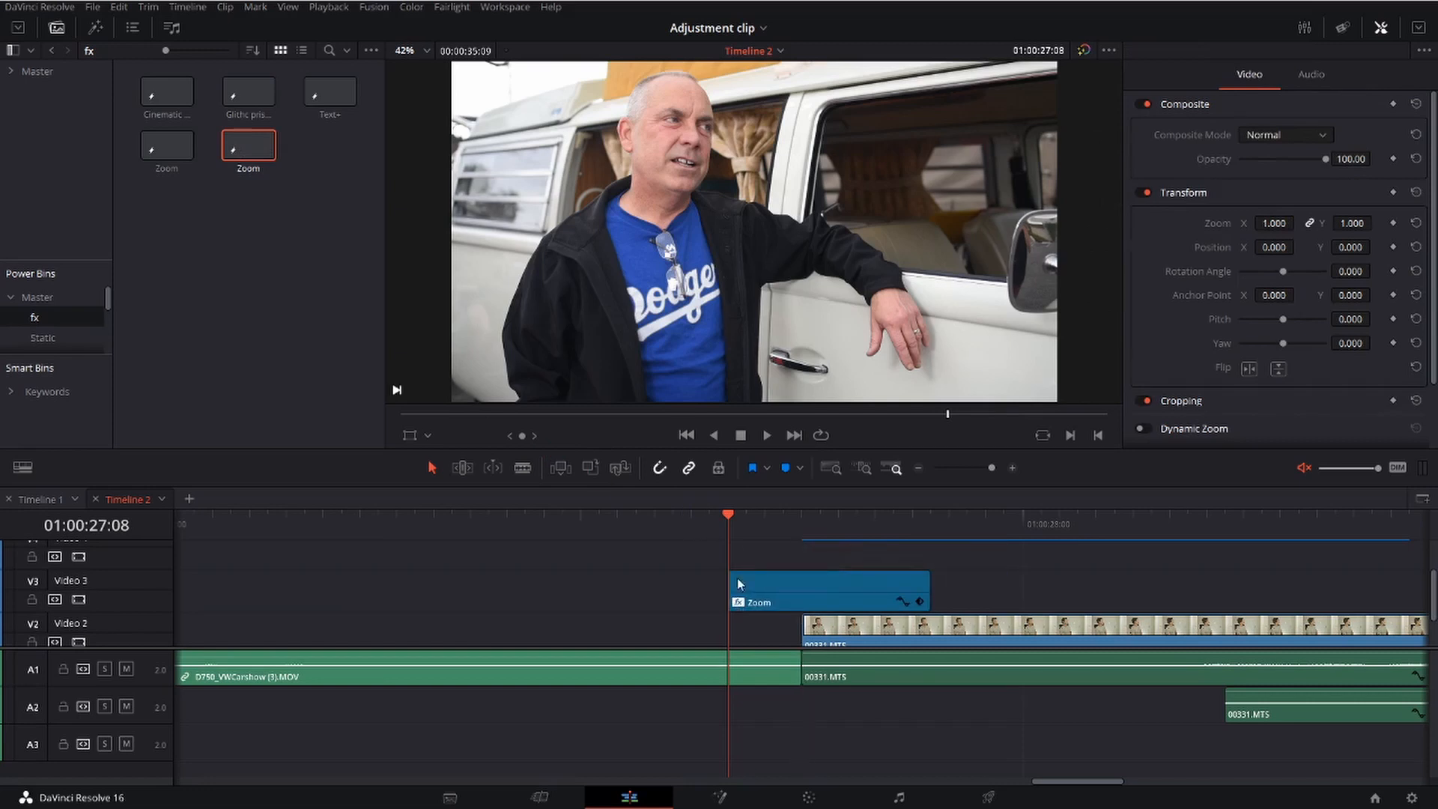
key("space")
key("space")
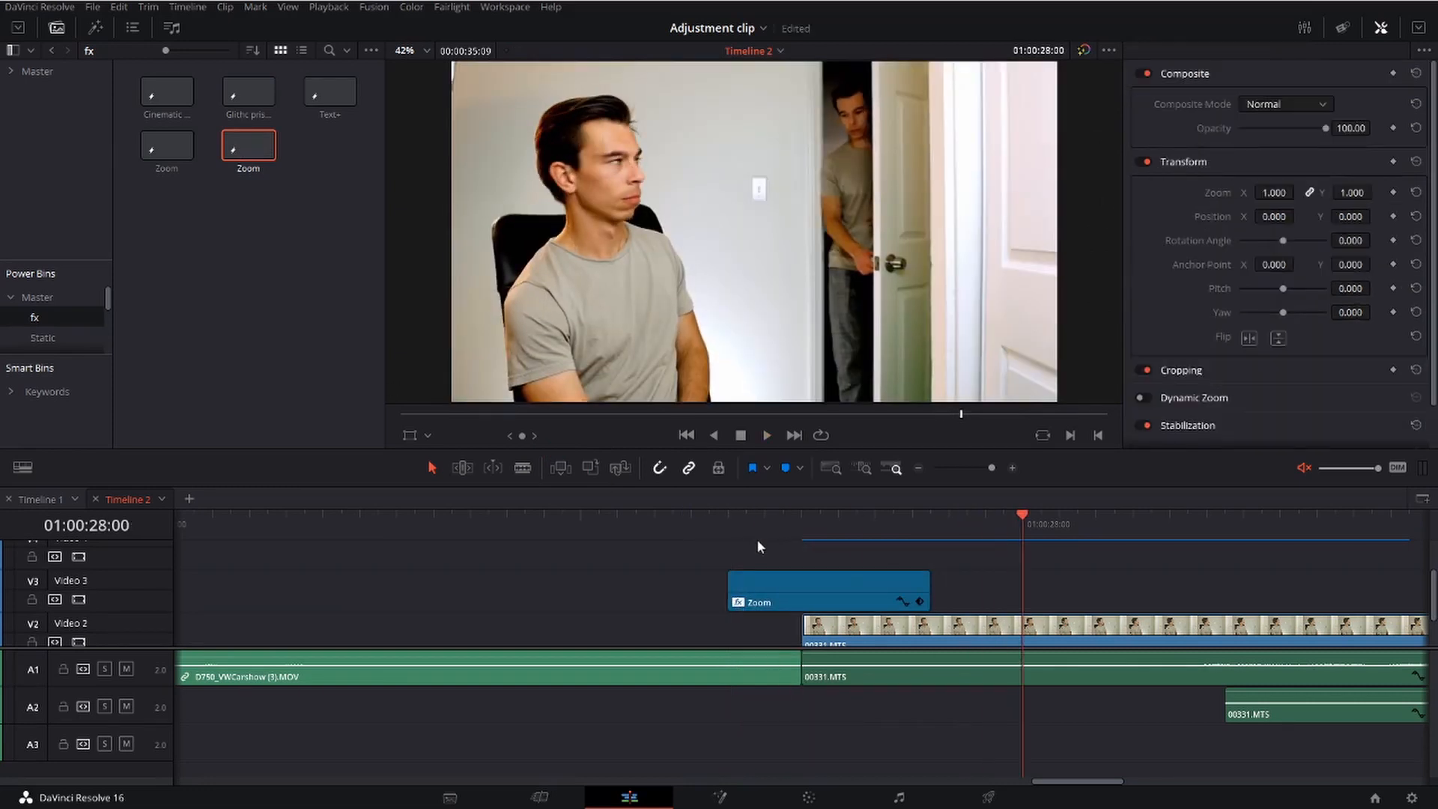
mouse_move(741, 527)
left_mouse_down()
mouse_move(910, 532)
mouse_move(738, 550)
left_mouse_up()
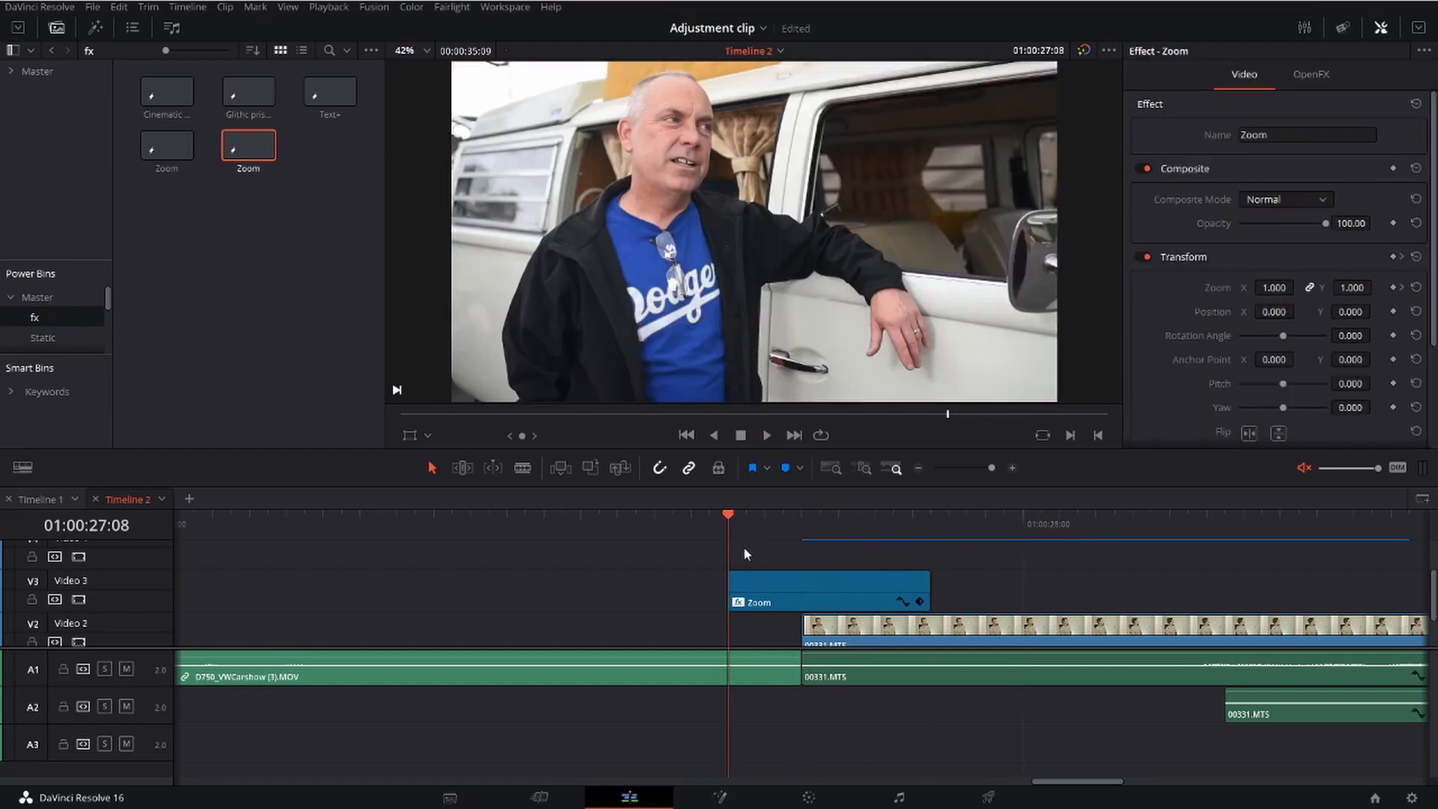
left_click_drag(745, 523, 795, 528)
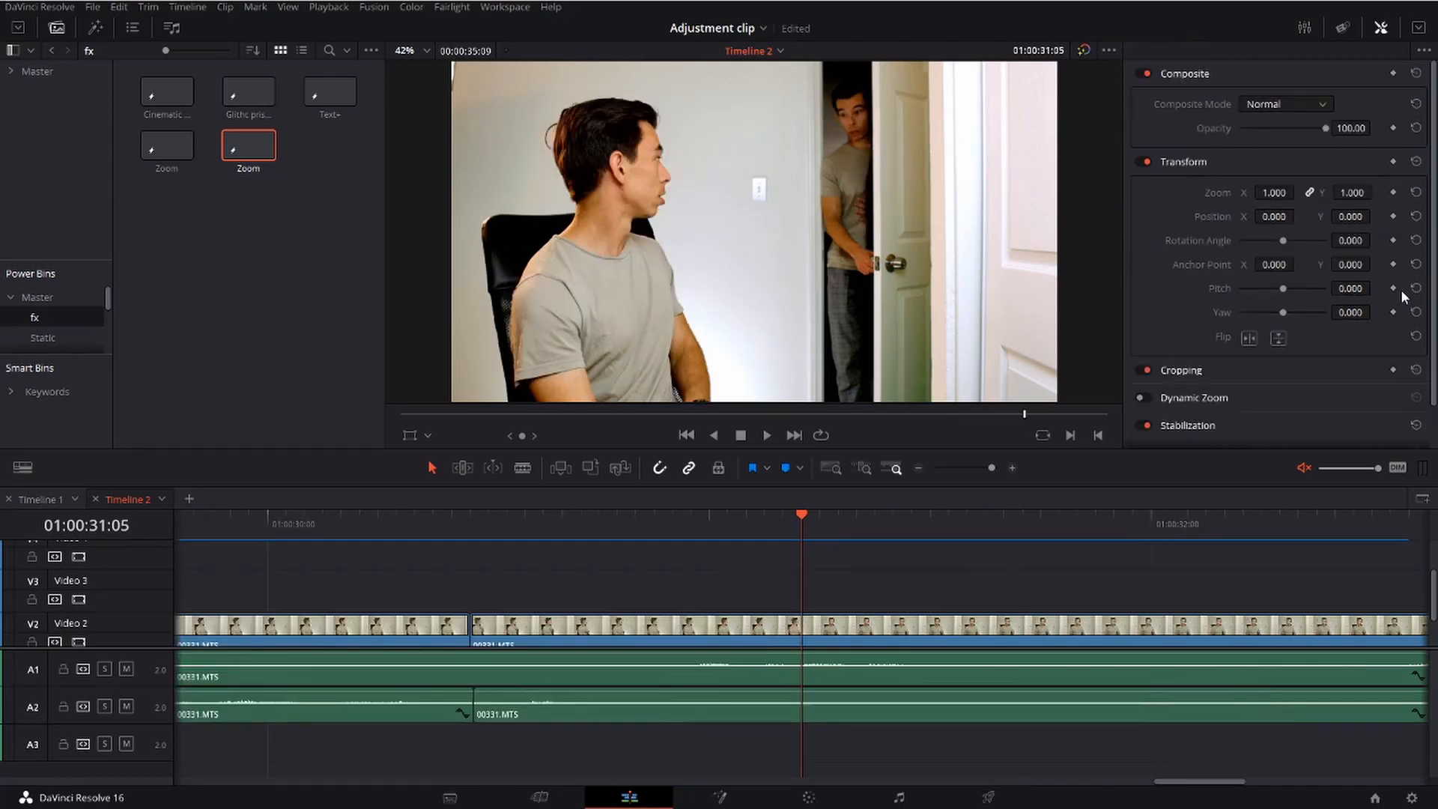
- Move the playhead back to the cut at 01:00:27:12 and delete the Zoom clip from Video 3
scroll(854, 617, "down", 5)
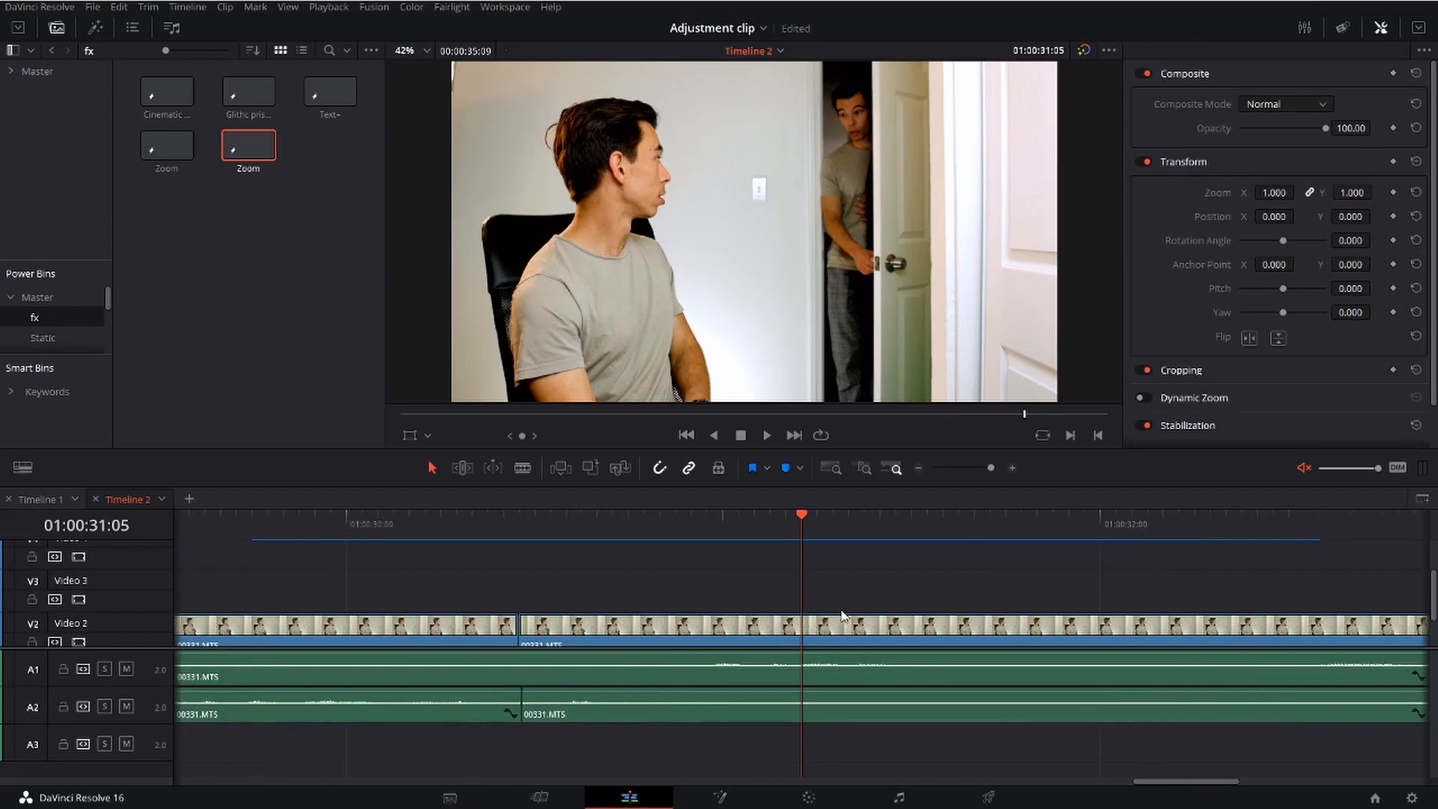
scroll(842, 615, "down", 5)
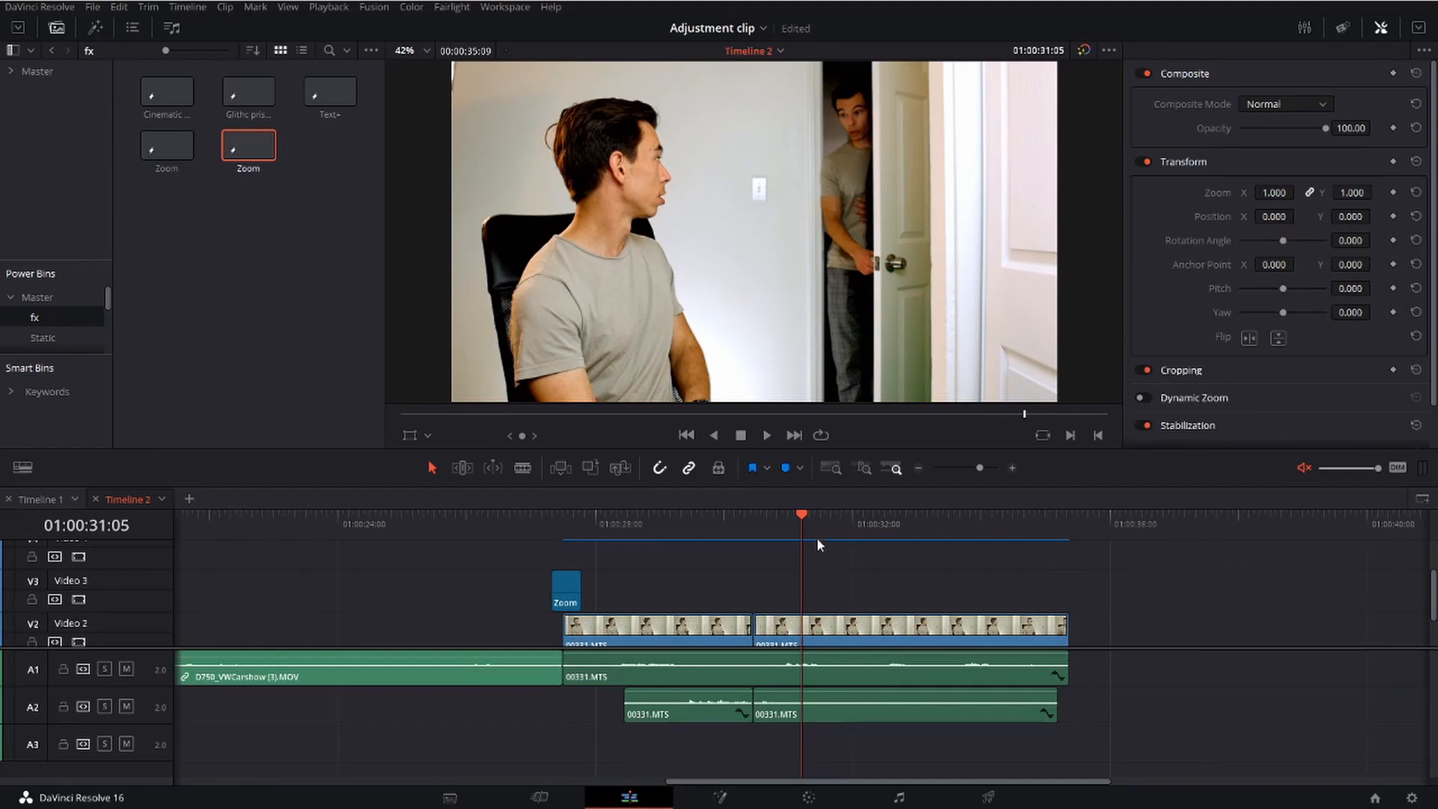
left_click_drag(805, 528, 598, 590)
left_click(567, 590)
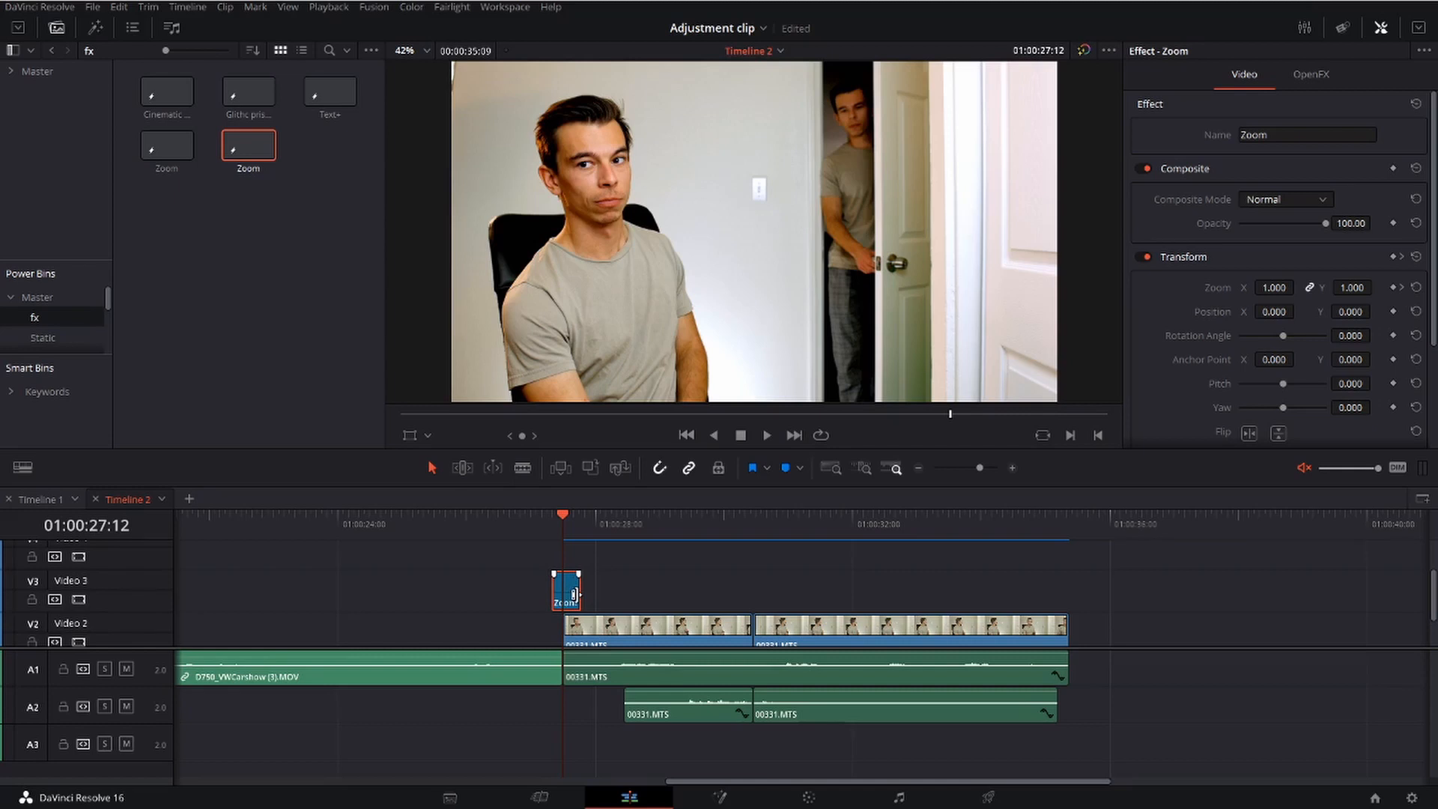
key("Delete")
- Open the Adjustment Clip bin in the media pool and place a new adjustment clip on Video 3 over the cut
left_click(37, 71)
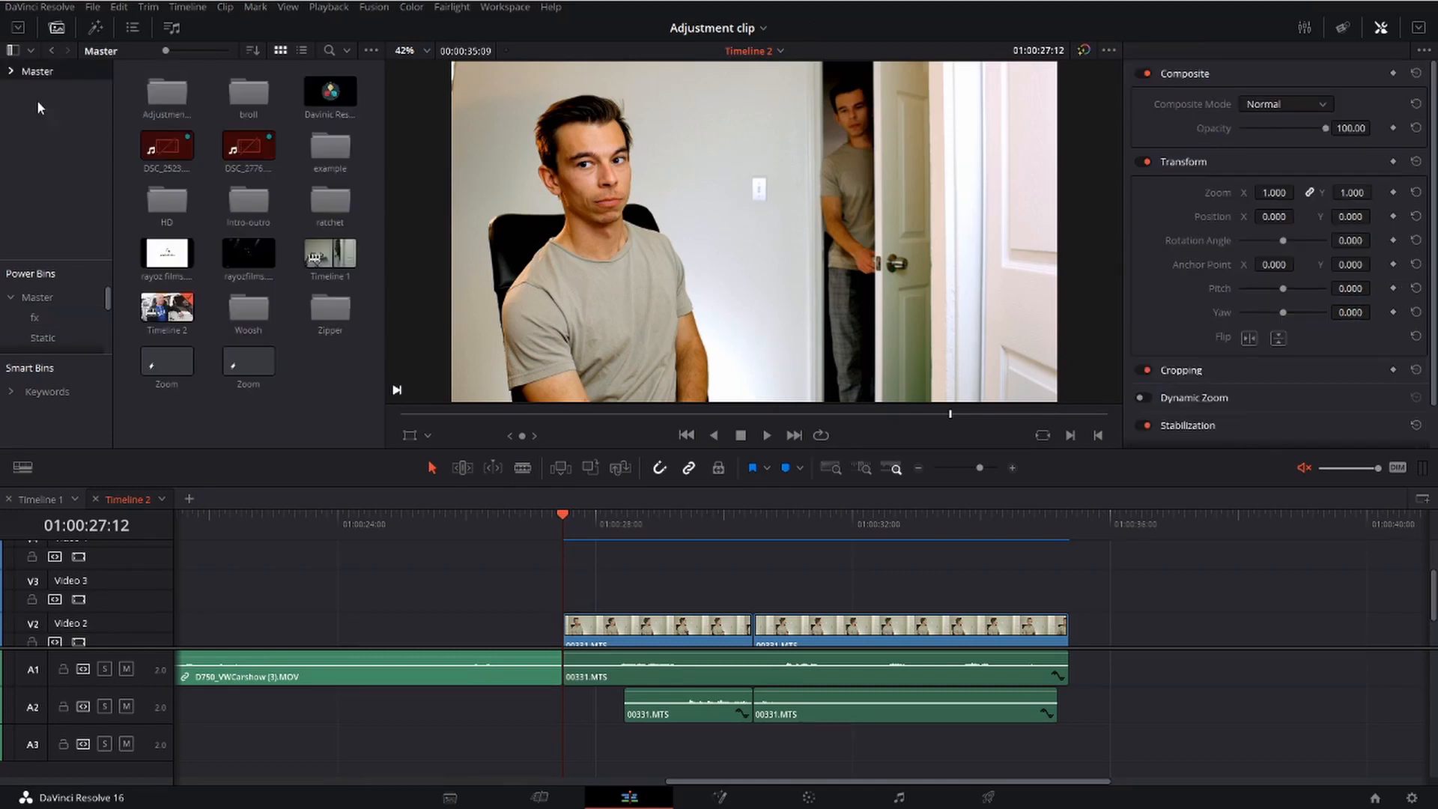
left_click(167, 104)
double_click(161, 107)
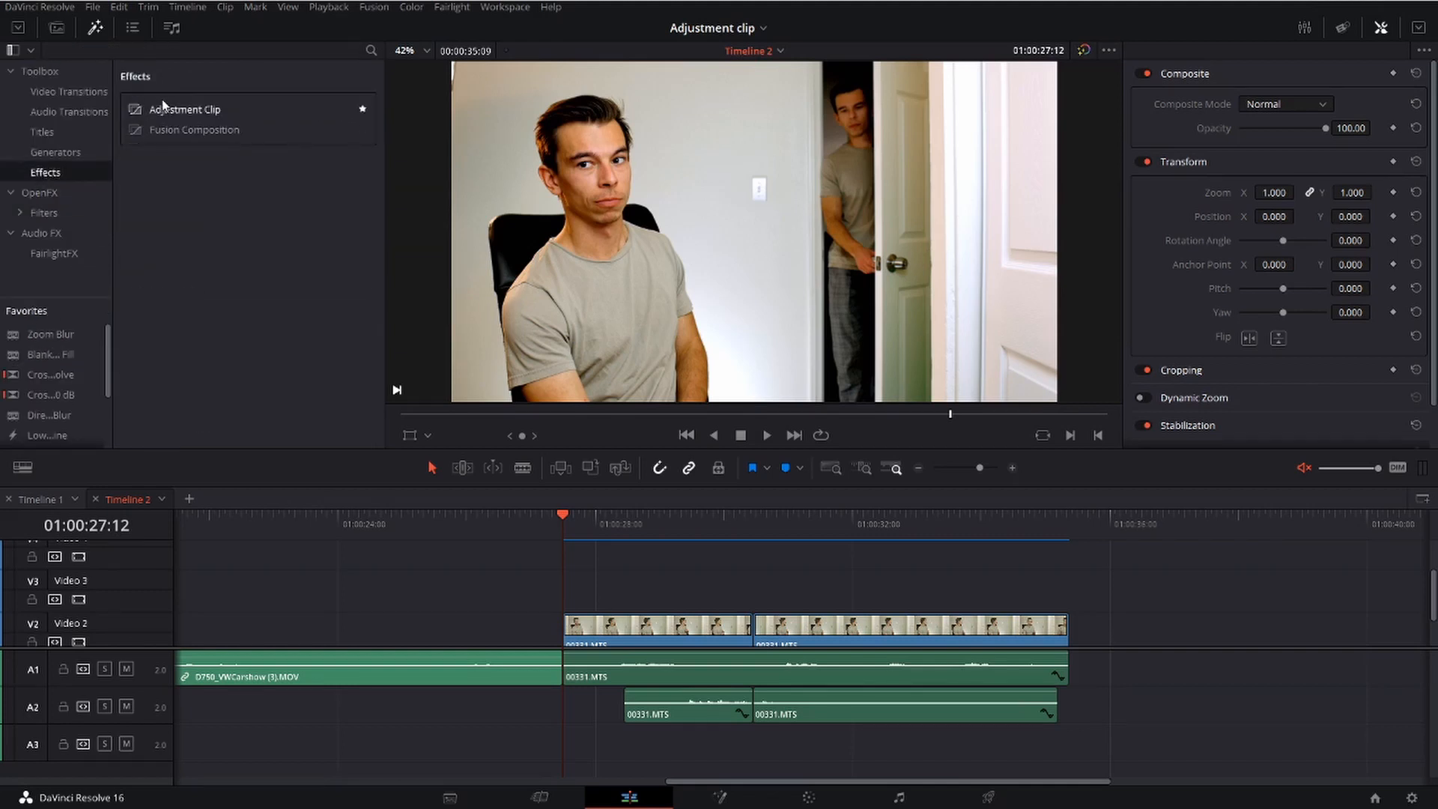
left_click(168, 111)
left_click_drag(169, 111, 519, 588)
- Save the new adjustment clip into the Adjustment Clip bin and name it zoom
left_click(64, 29)
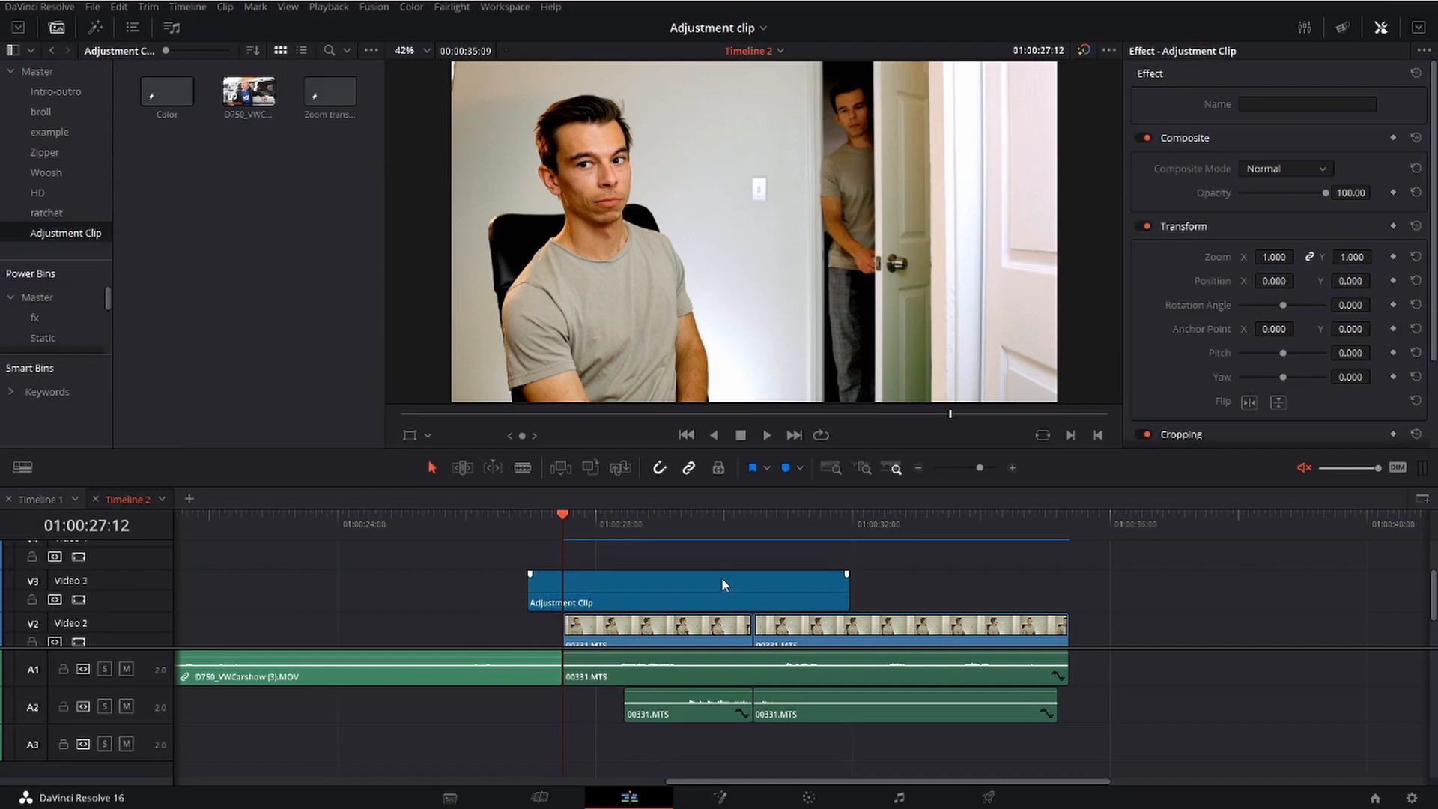
left_click_drag(688, 594, 296, 354)
left_click(164, 115)
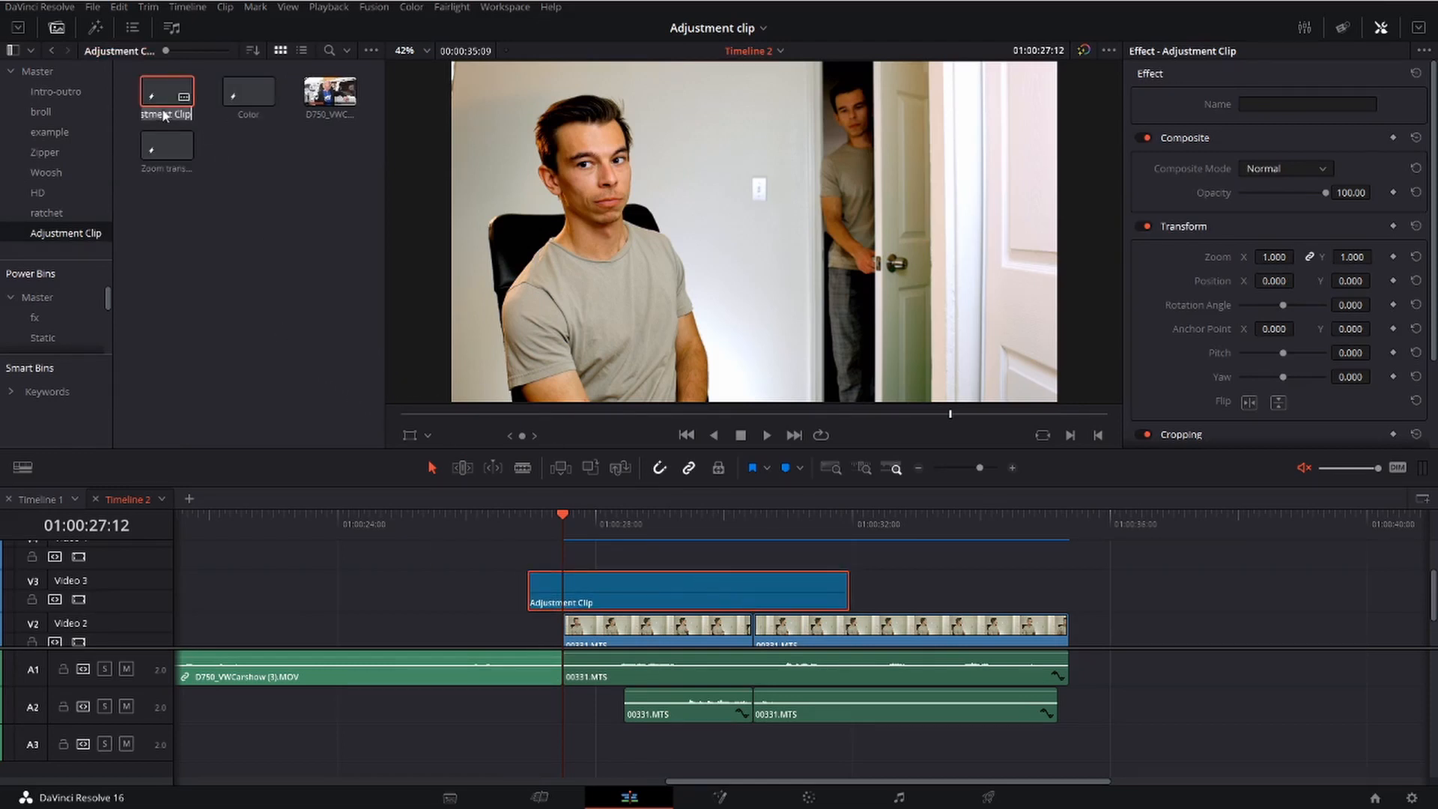
type("zoom")
left_click(257, 195)
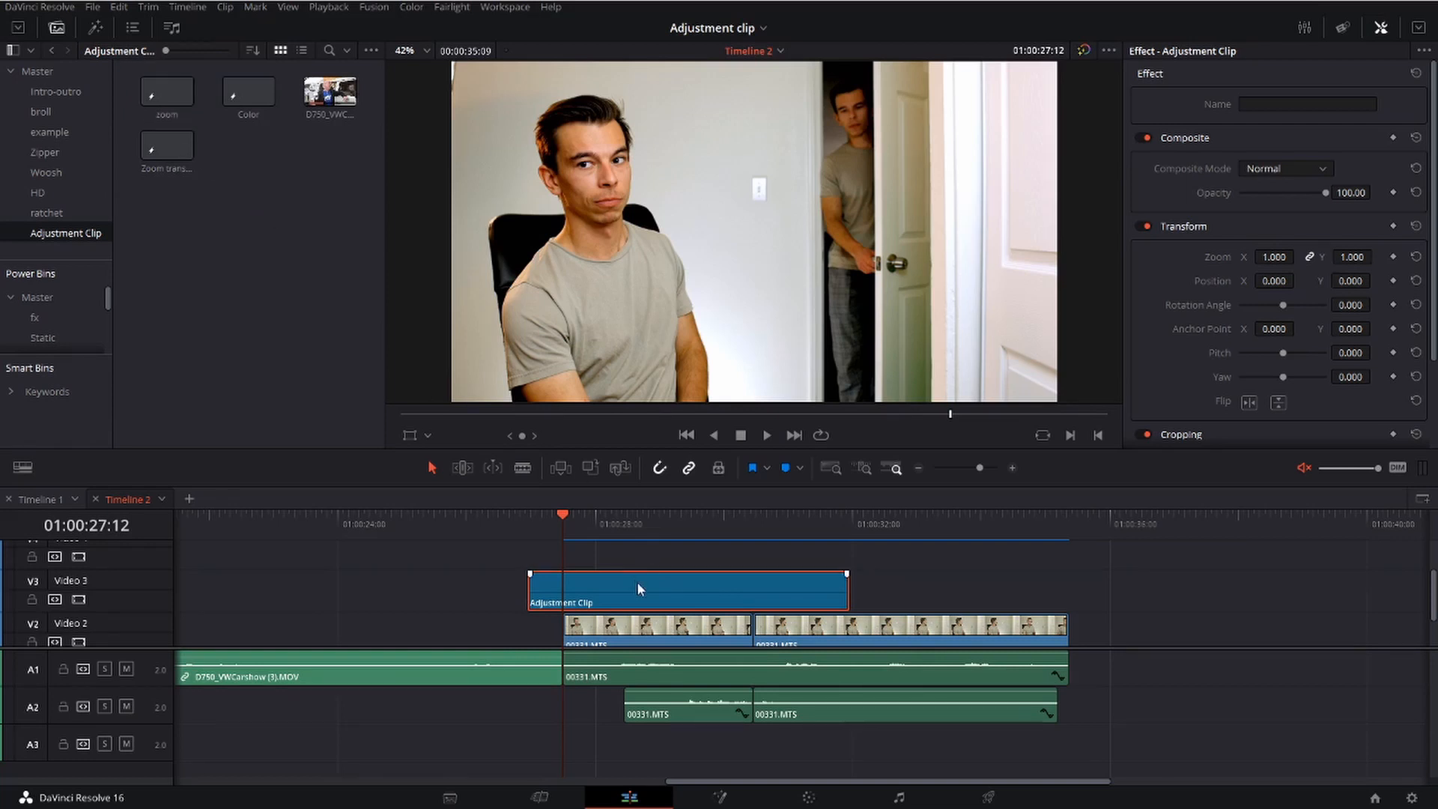
- Replace the adjustment clip on Video 3 with the saved zoom clip and shorten it to end at about 01:00:28:11
key("Delete")
left_click_drag(154, 93, 508, 599)
left_click_drag(818, 590, 575, 579)
- Keyframe the zoom clip's Zoom at 01:00:26:22, enlarge it at 01:00:27:12, return it to 1.000 at 01:00:28:11, and play it back
left_click(526, 513)
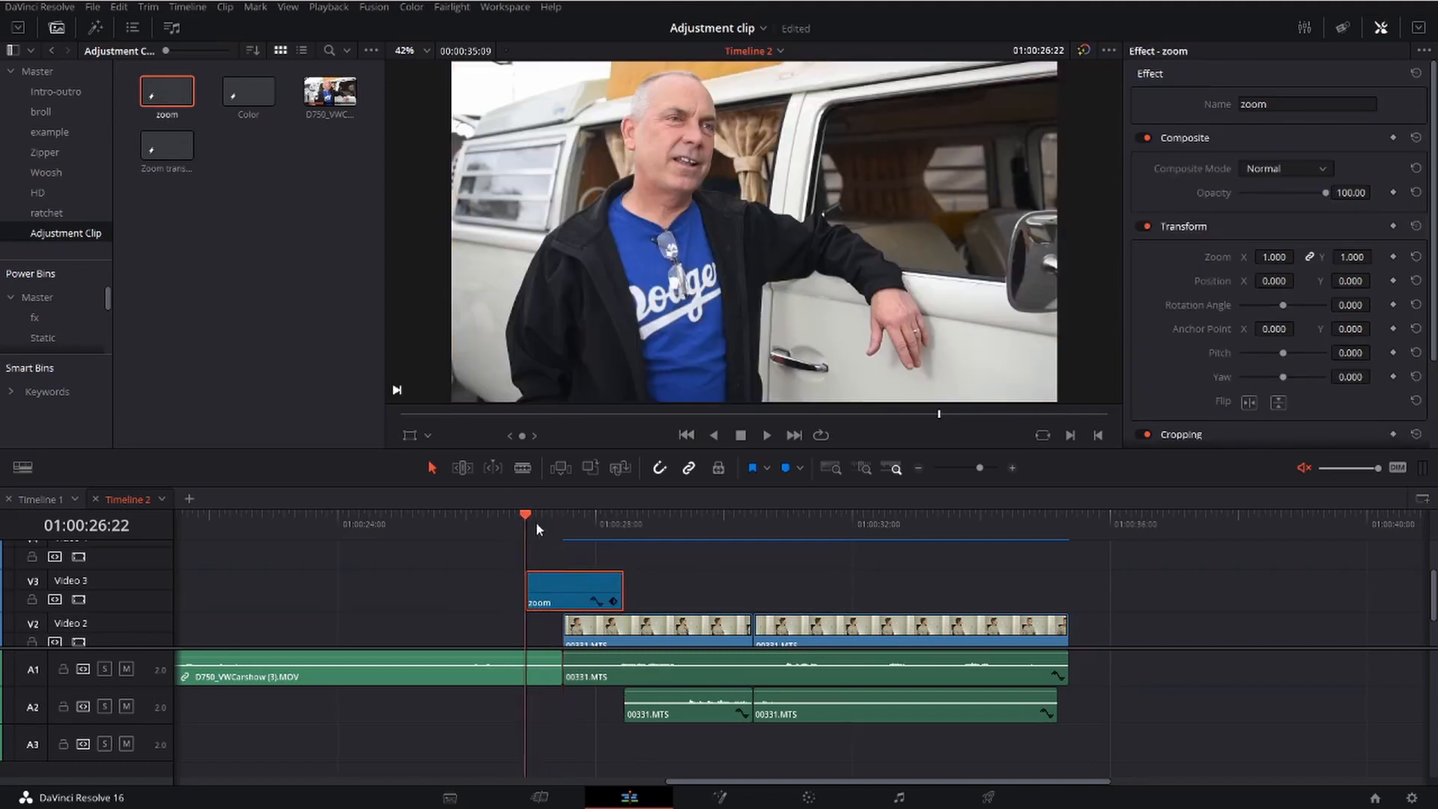
left_click(1393, 256)
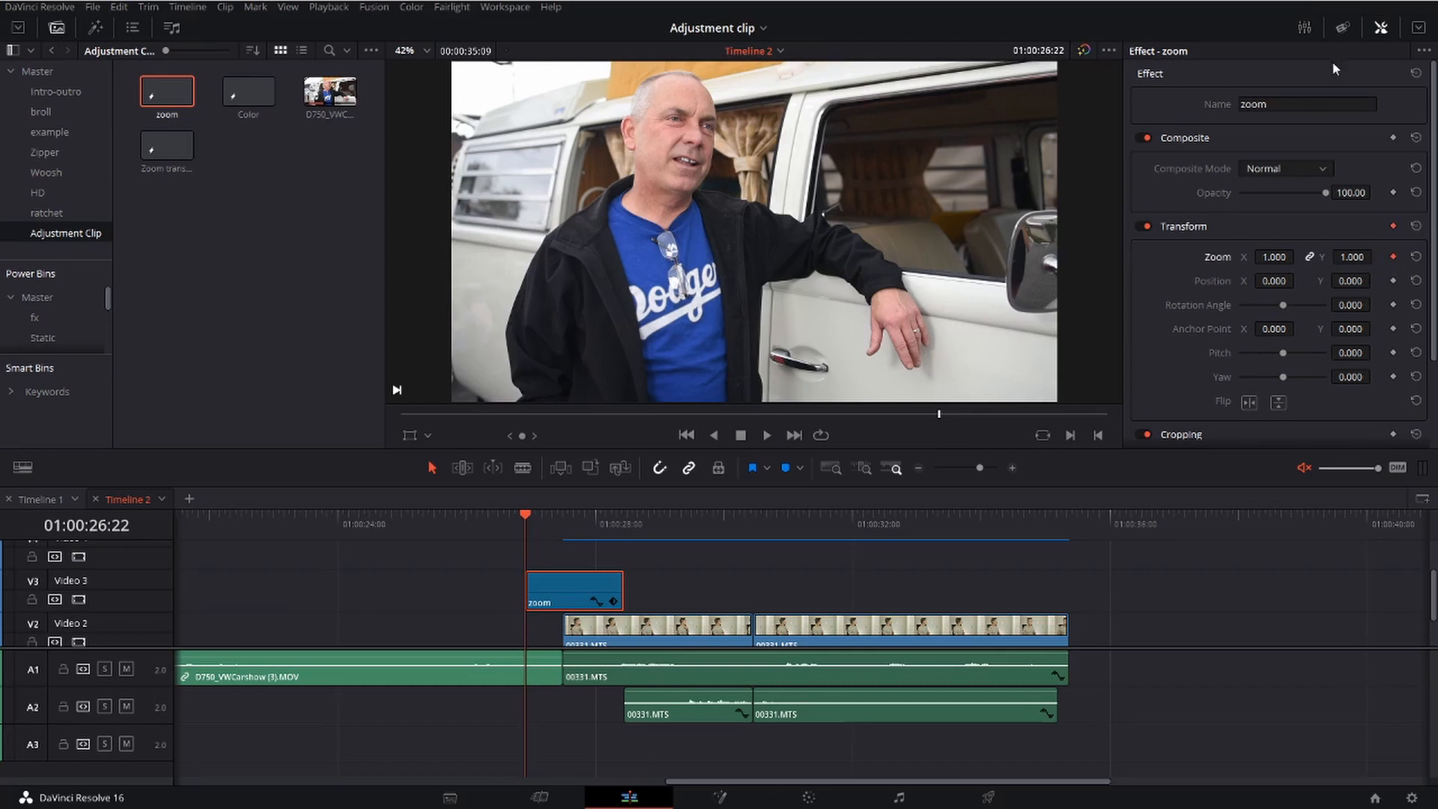
left_click(562, 527)
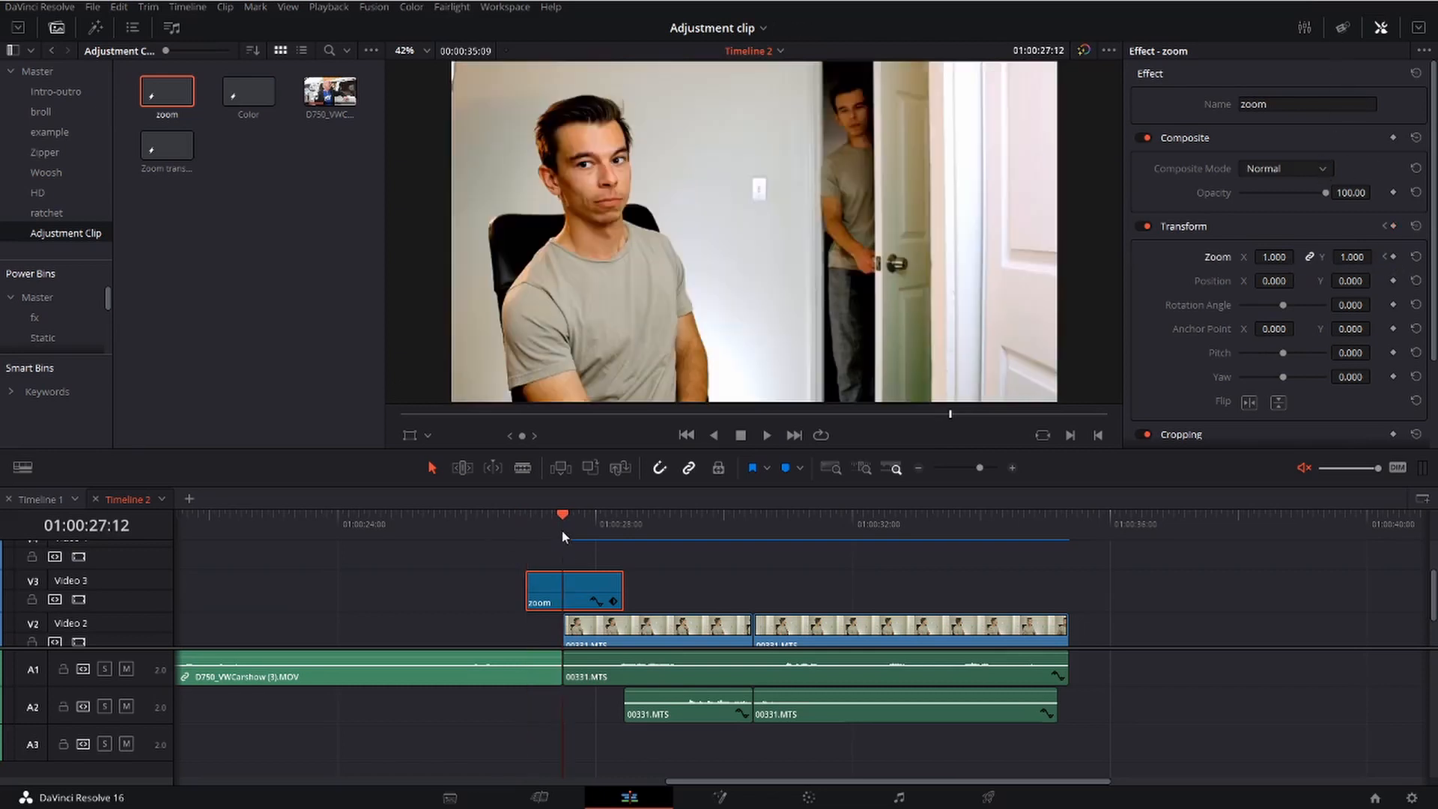
left_click_drag(1272, 257, 1316, 257)
left_click_drag(605, 524, 622, 525)
left_click_drag(1274, 257, 1207, 256)
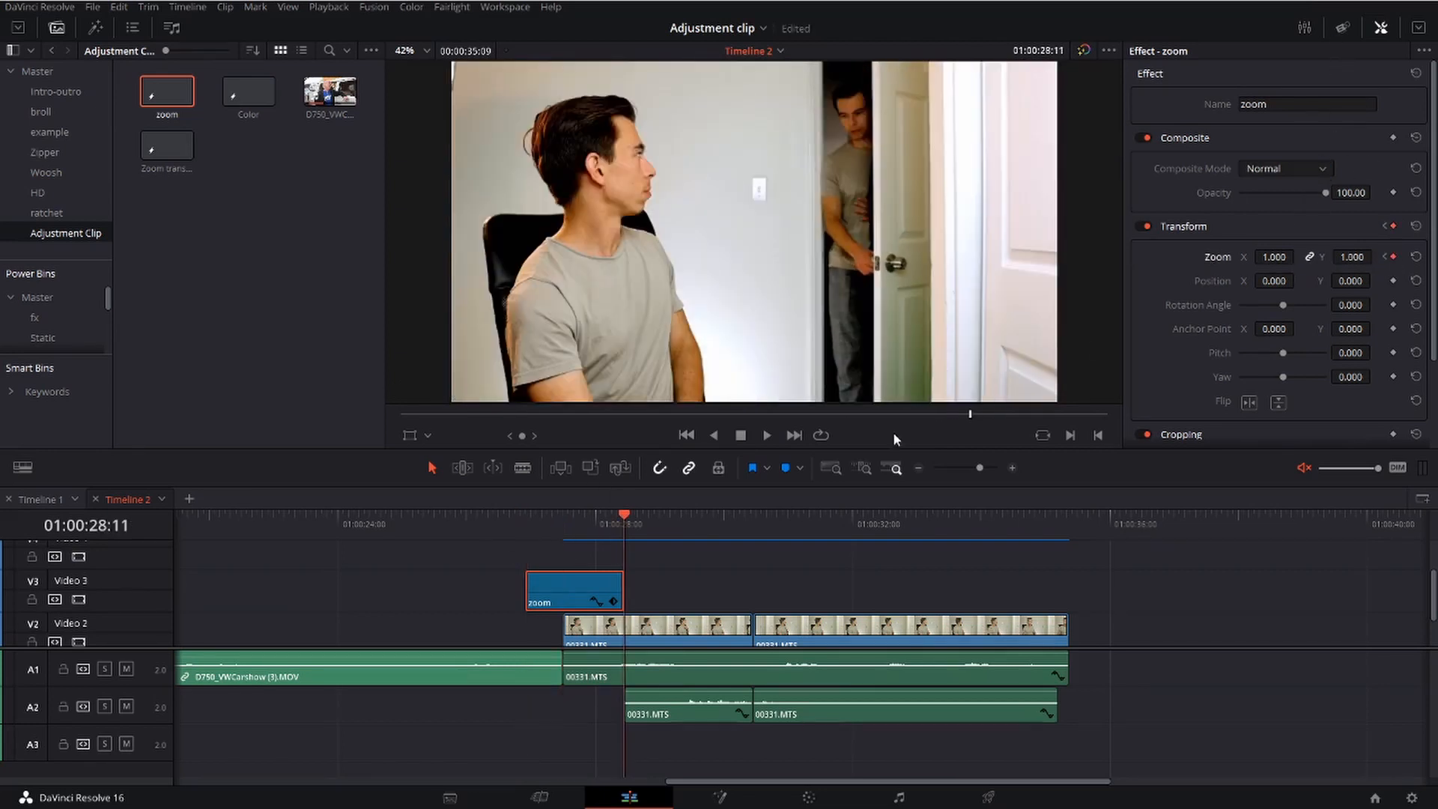
left_click(530, 524)
key("space")
- Save the keyframed zoom clip from Video 3 into the fx power bin
left_click(52, 299)
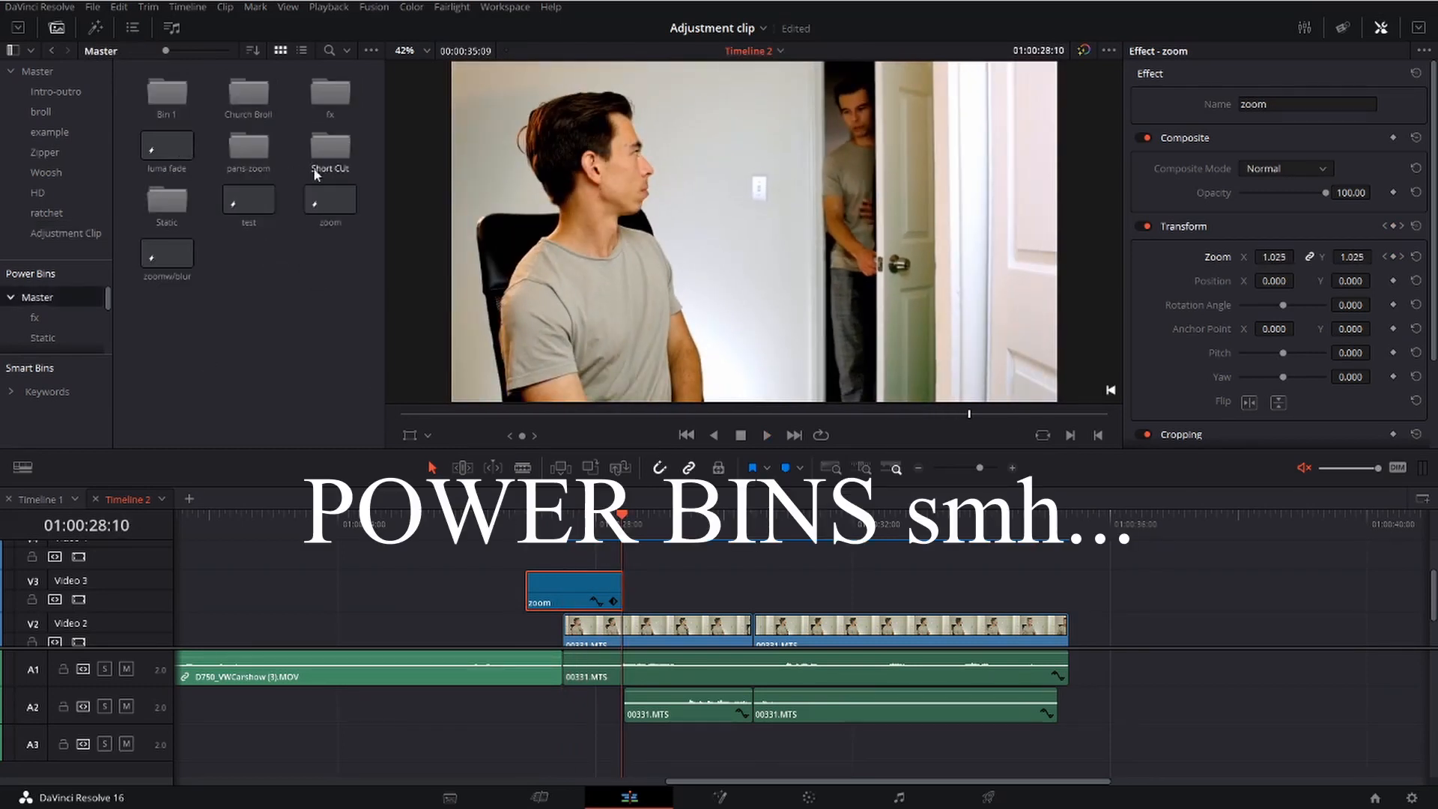
double_click(316, 101)
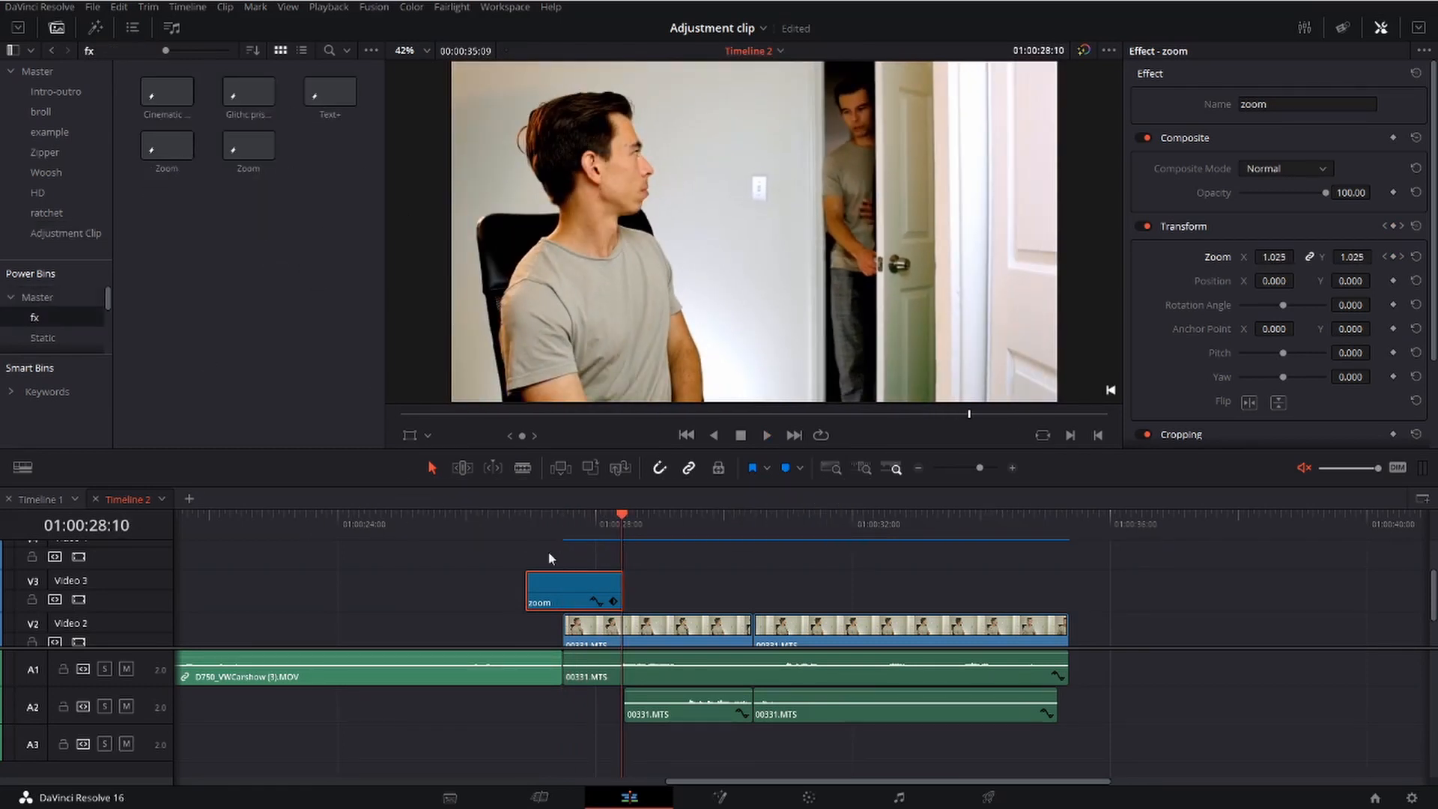
left_click_drag(573, 595, 313, 148)
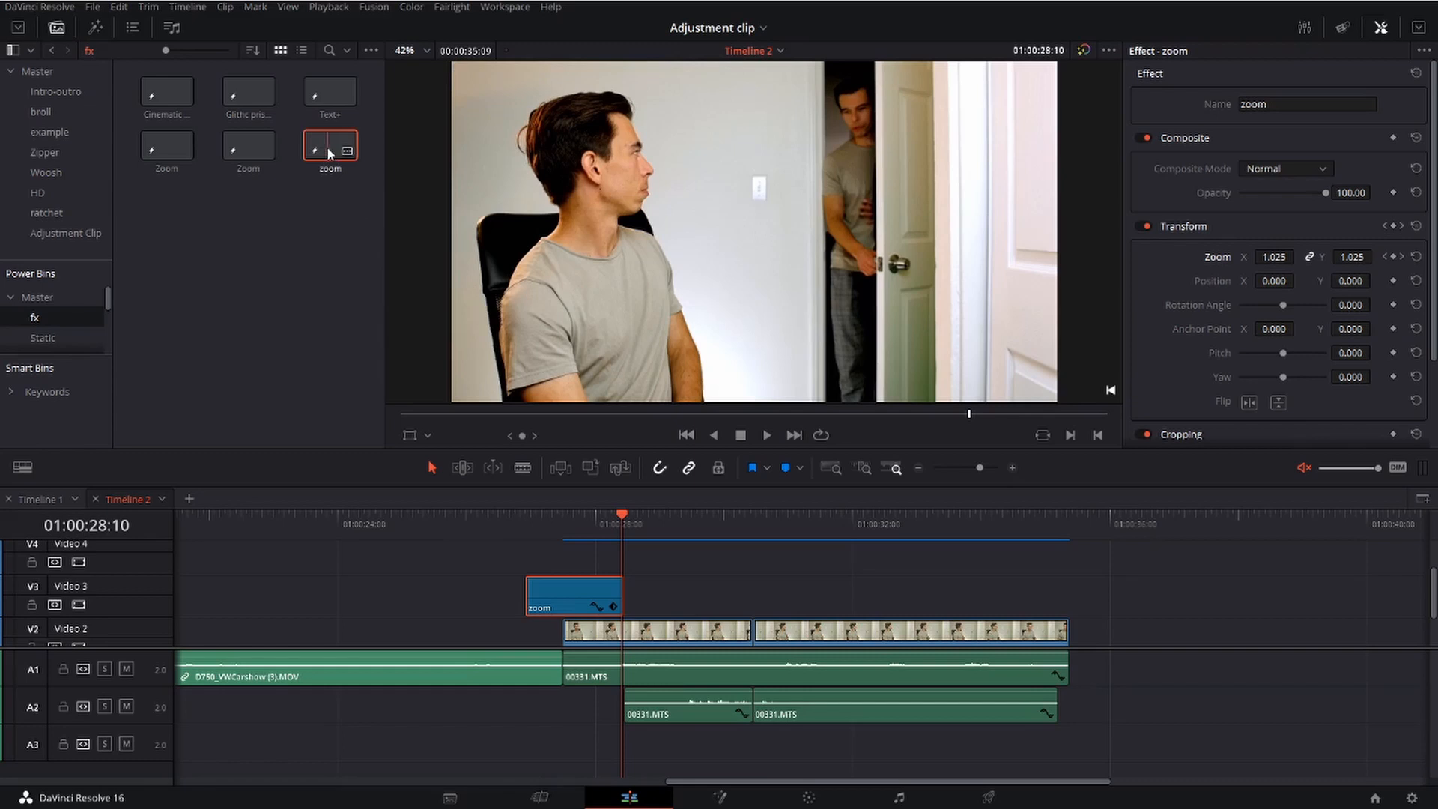
- Replace the zoom clip over the first cut with the newly saved copy from the fx power bin and play it back
left_click_drag(771, 520, 743, 597)
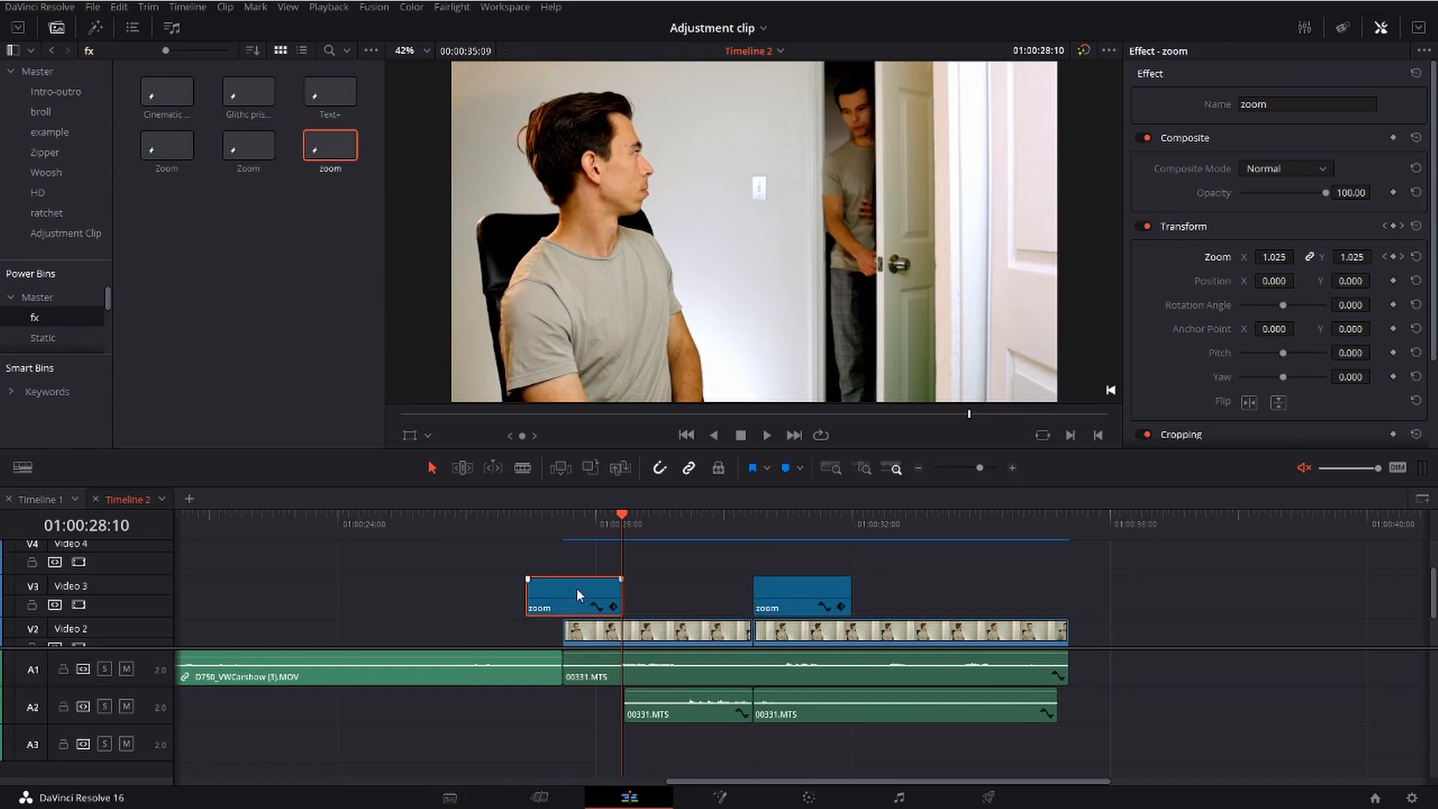
key("BackSpace")
left_click_drag(783, 608, 556, 608)
left_click(529, 517)
key("space")
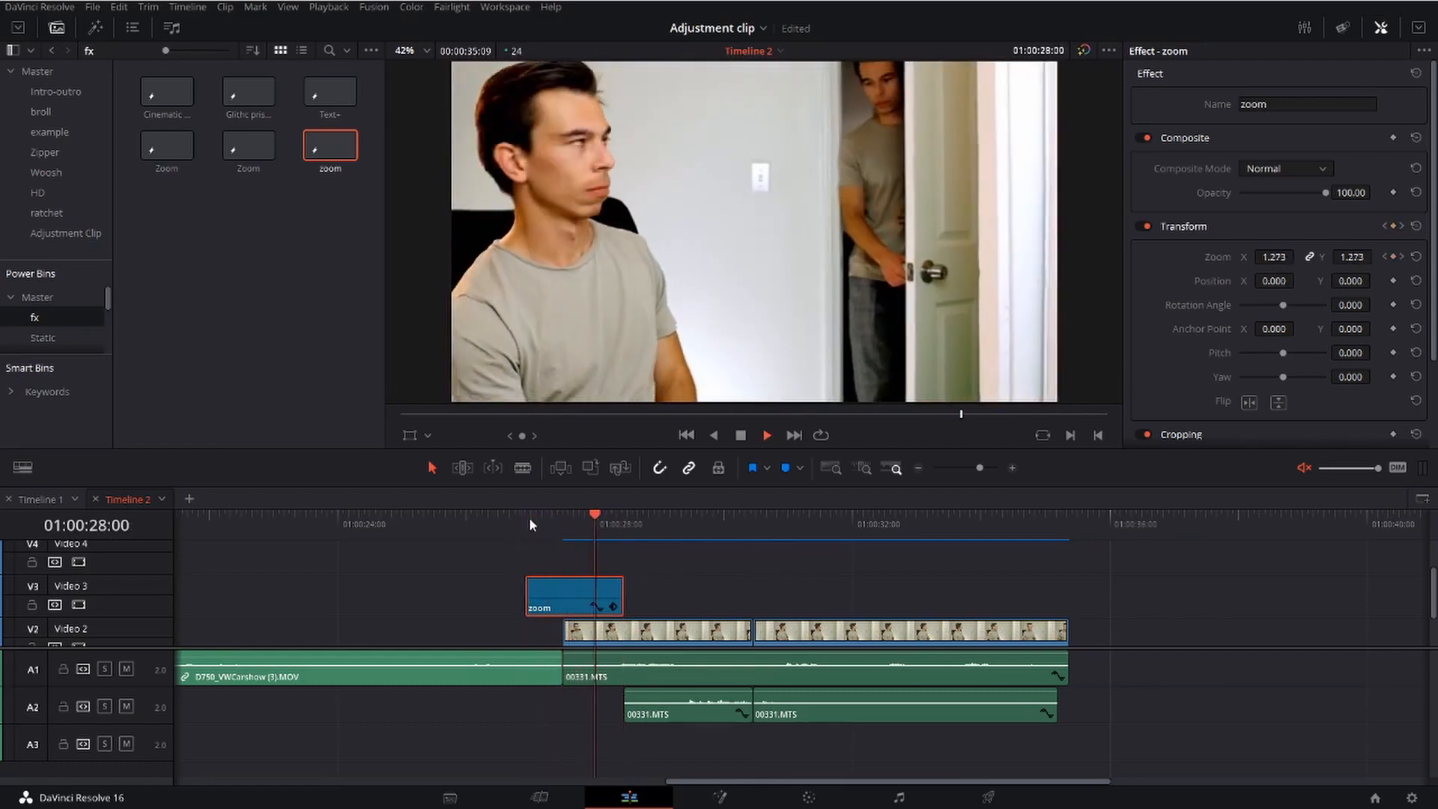
key("space")
- Add a second zoom clip from the fx power bin to Video 3 at about 01:00:31:00 and play through it
left_click_drag(576, 577, 557, 614)
left_click_drag(346, 159, 784, 616)
left_click(784, 519)
key("space")
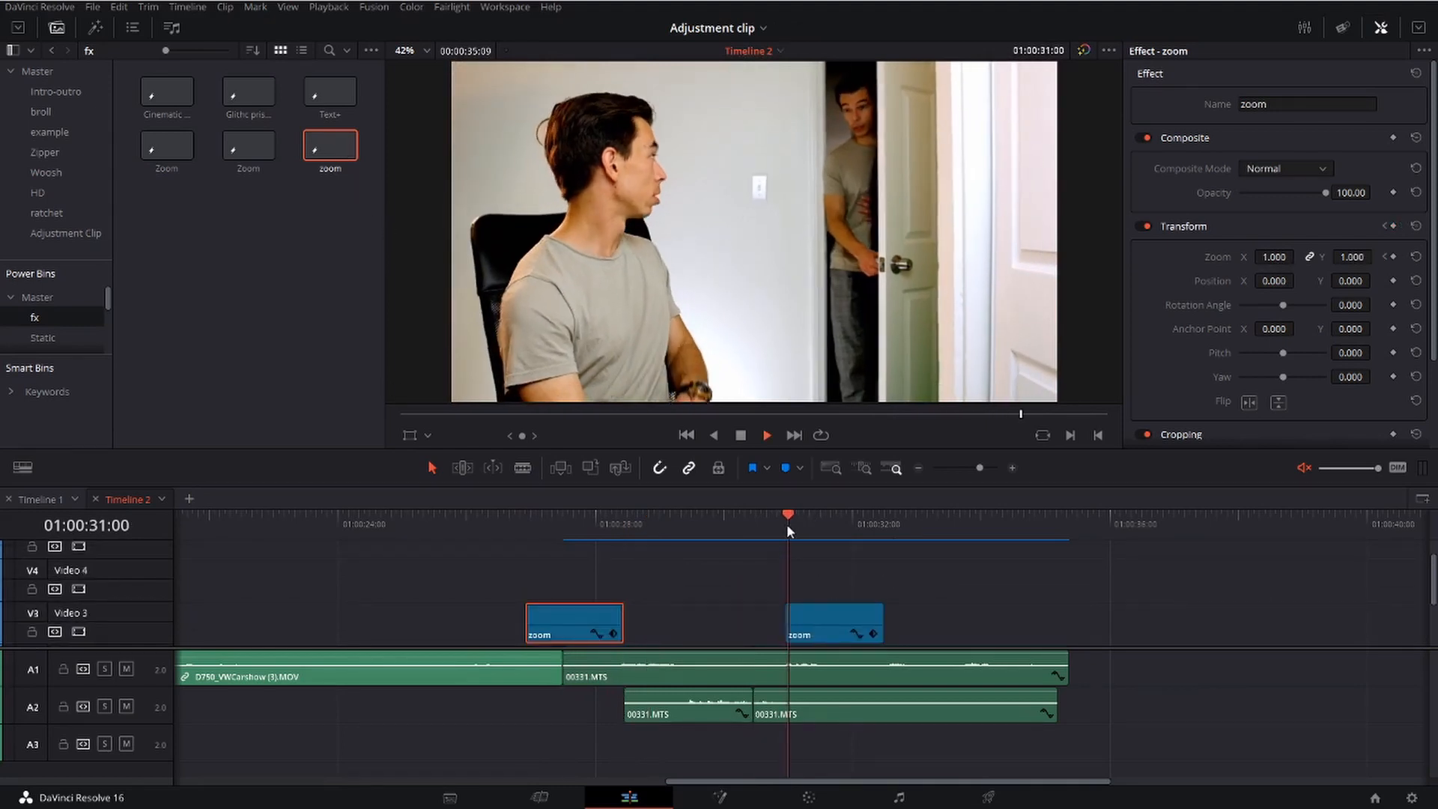
left_click(835, 622)
key("space")
- Duplicate the second zoom clip further along Video 3, shift the middle one earlier near the second cut, and play back both zooms
left_click_drag(835, 623, 992, 618)
left_click_drag(829, 613, 798, 614)
left_click(767, 526)
key("space")
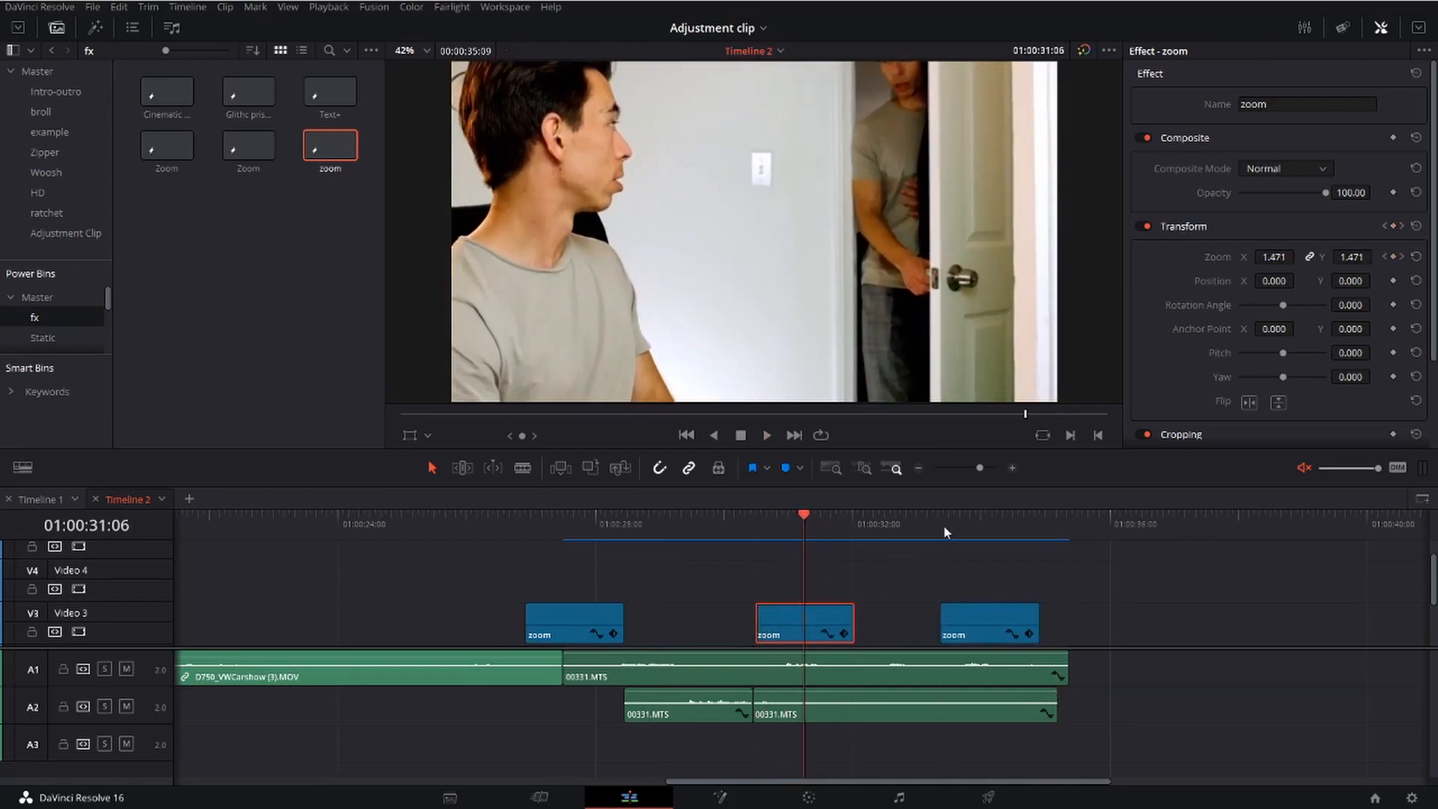
left_click(943, 524)
key("space")
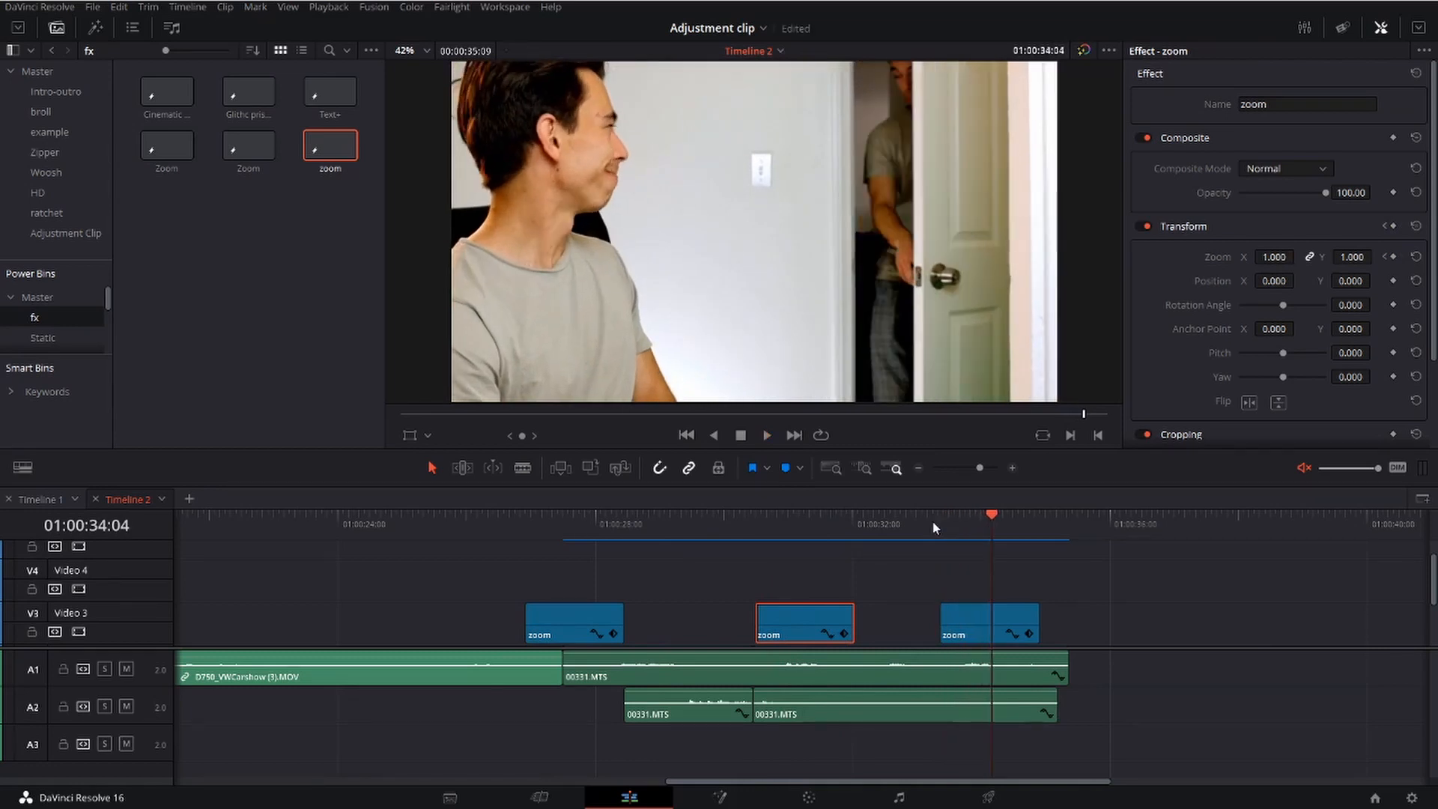